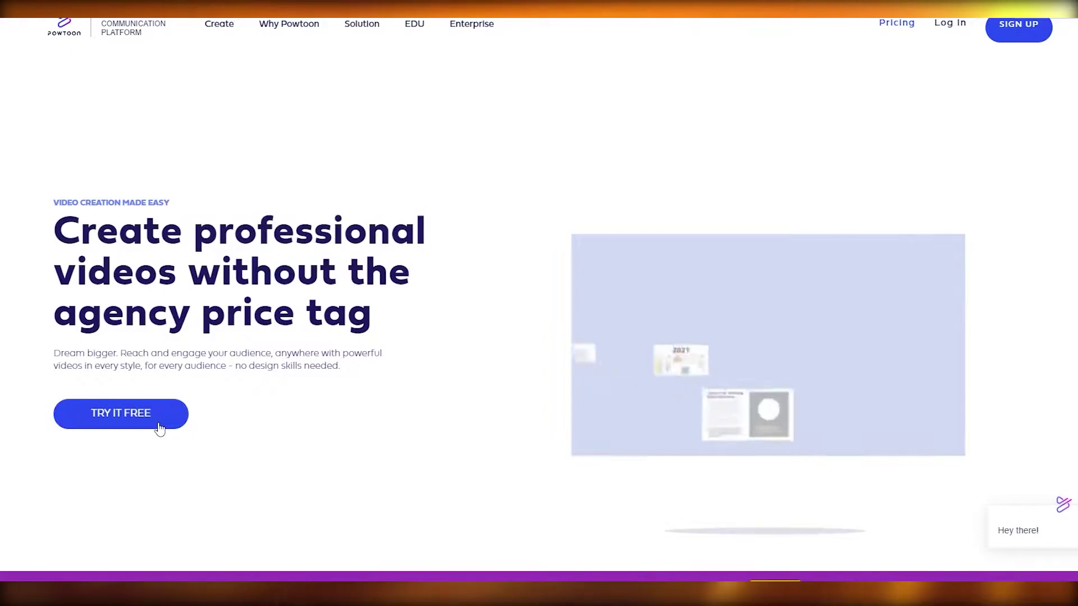
Sign up for a free account with Google and begin the personalization questions
click(159, 427)
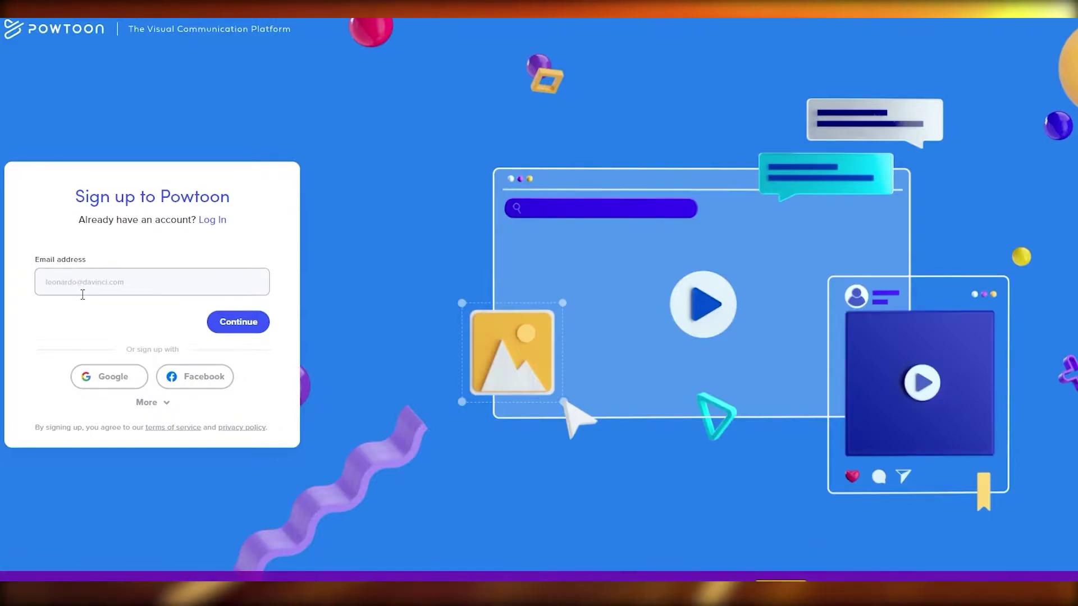
click(100, 386)
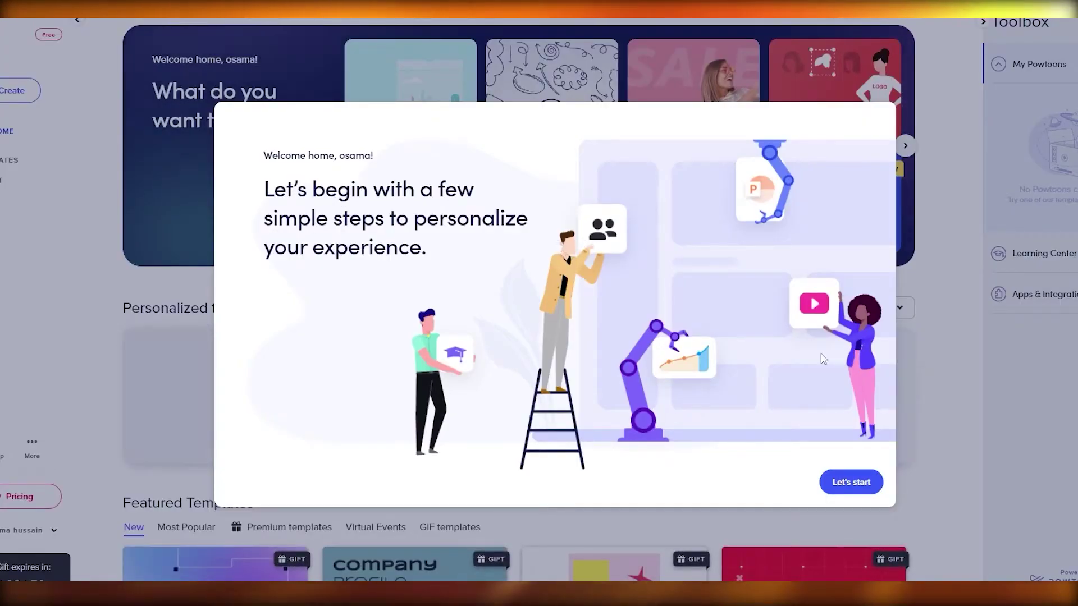
click(837, 482)
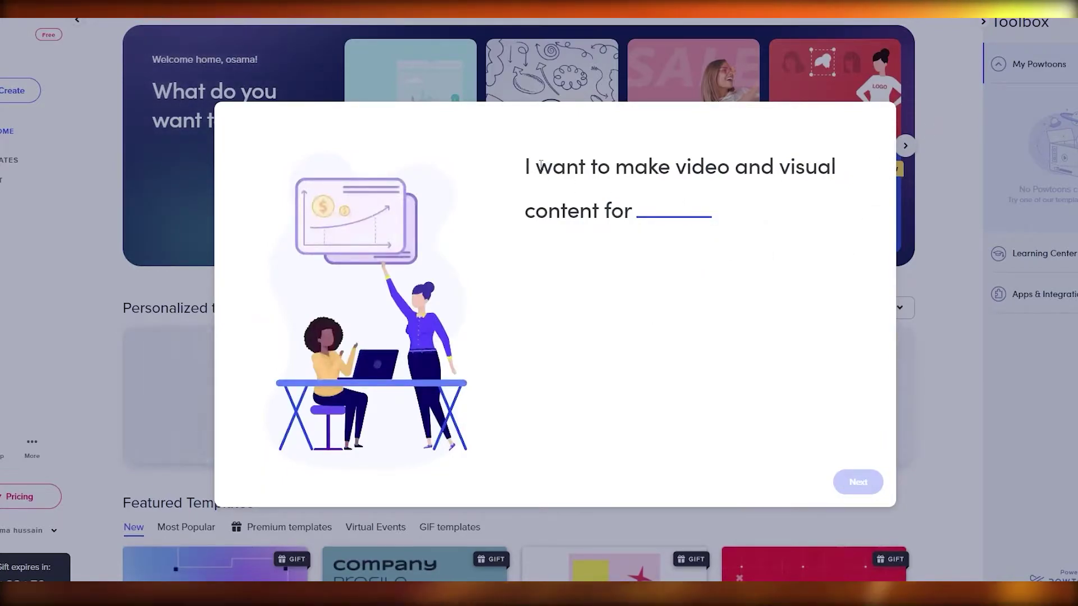
Answer the personalization questions with business/work, small business, team leader and social media team, and submit the answers
click(689, 216)
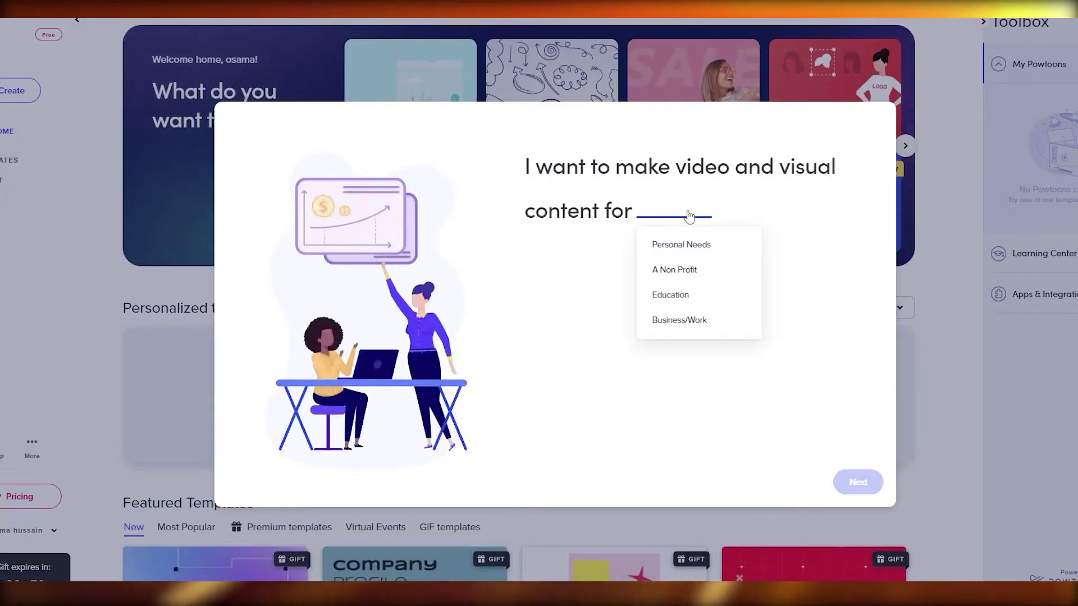
click(699, 327)
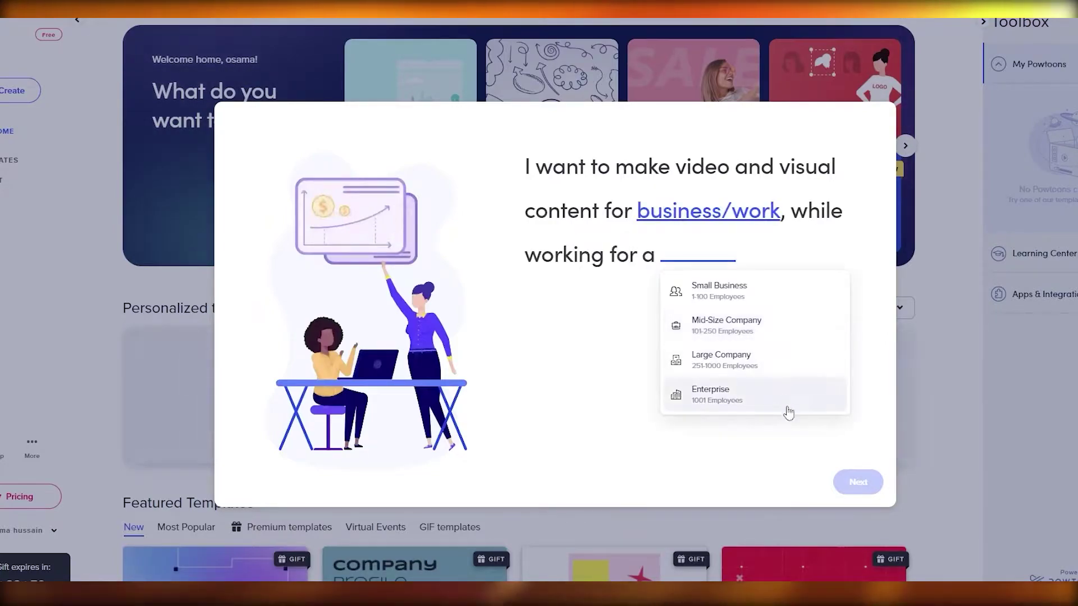
click(741, 291)
click(567, 332)
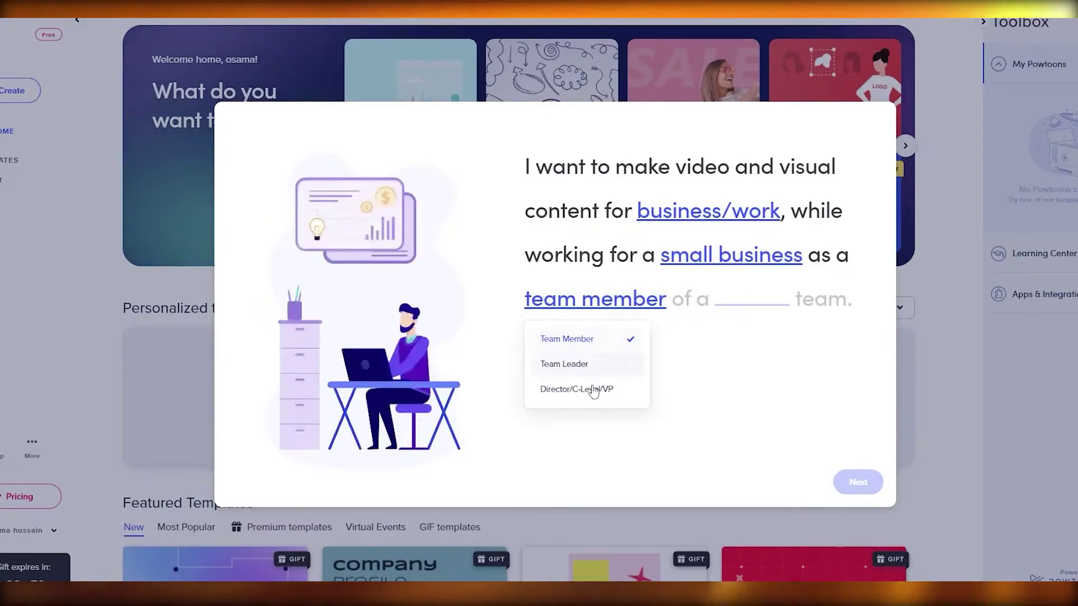
click(588, 368)
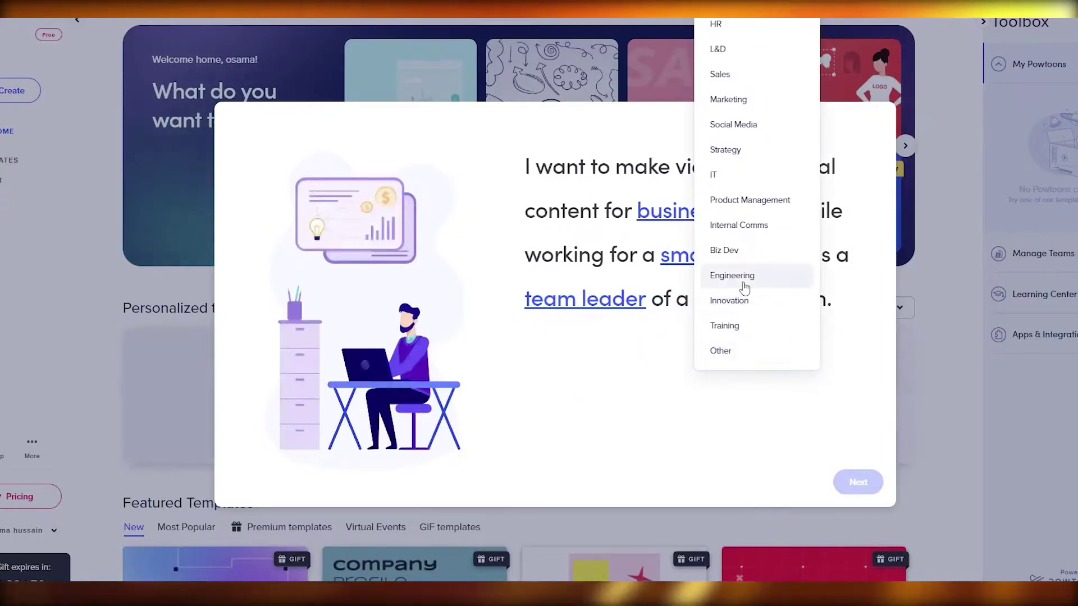
click(751, 132)
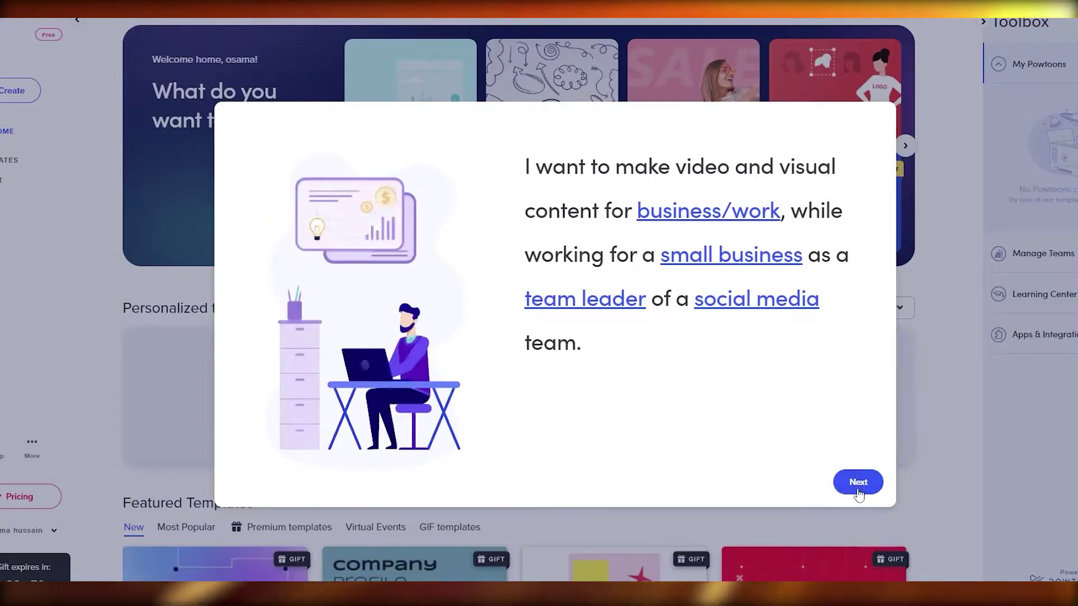
click(857, 483)
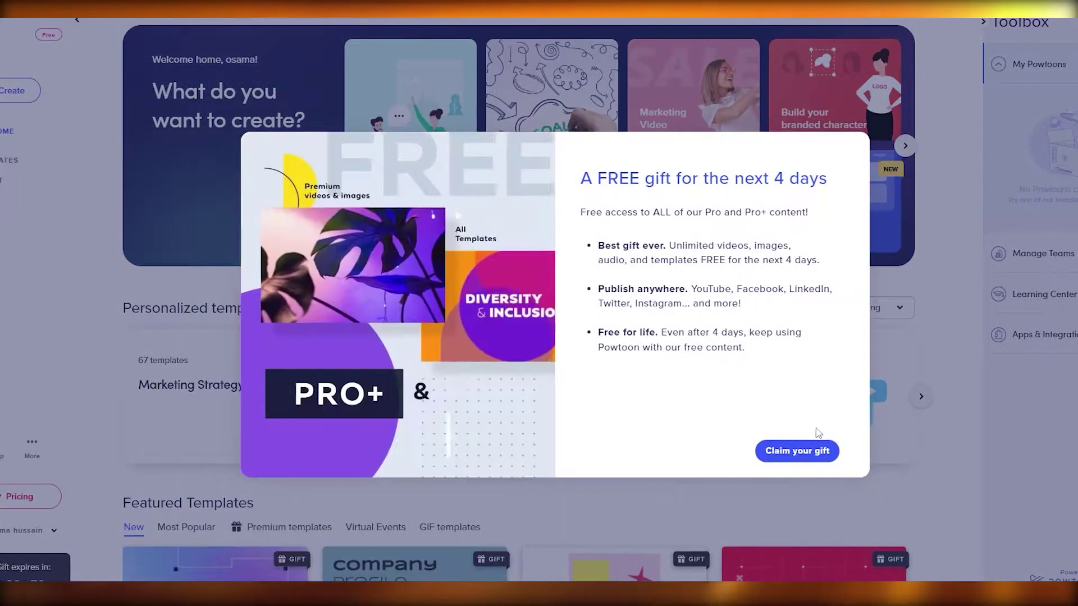
Claim the free Pro and Pro+ content gift and dismiss the quick tour offer
click(797, 451)
scroll(382, 392, down, 1)
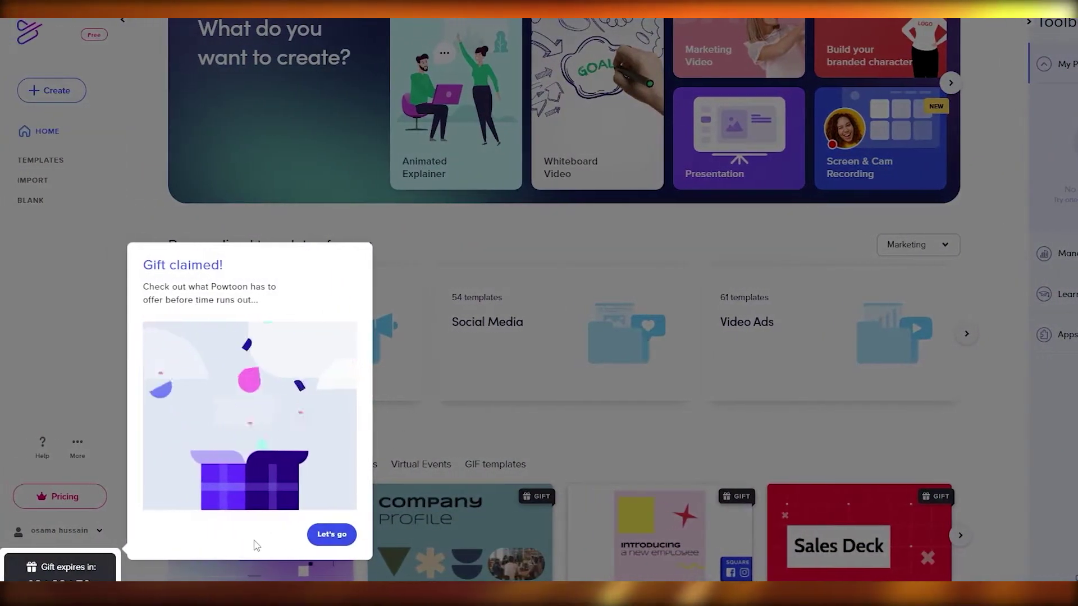
click(286, 534)
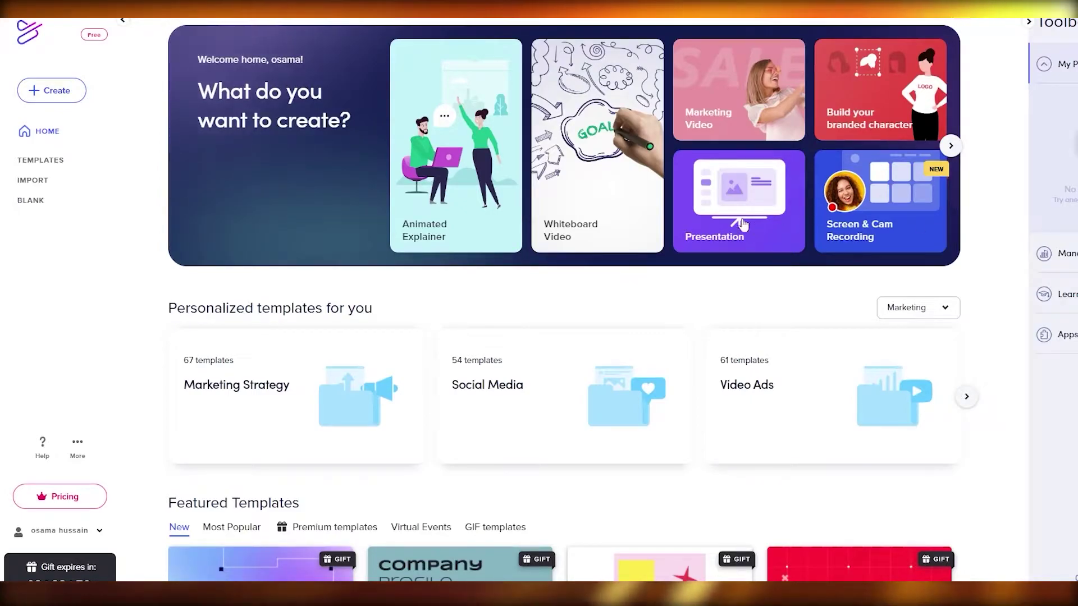
scroll(621, 203, down, 1)
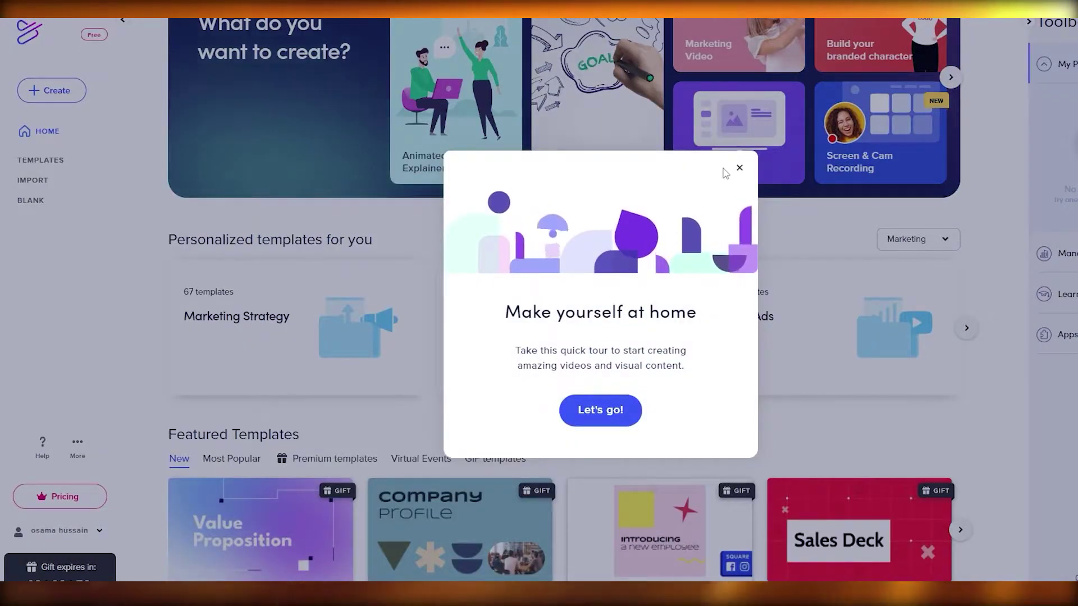
click(739, 167)
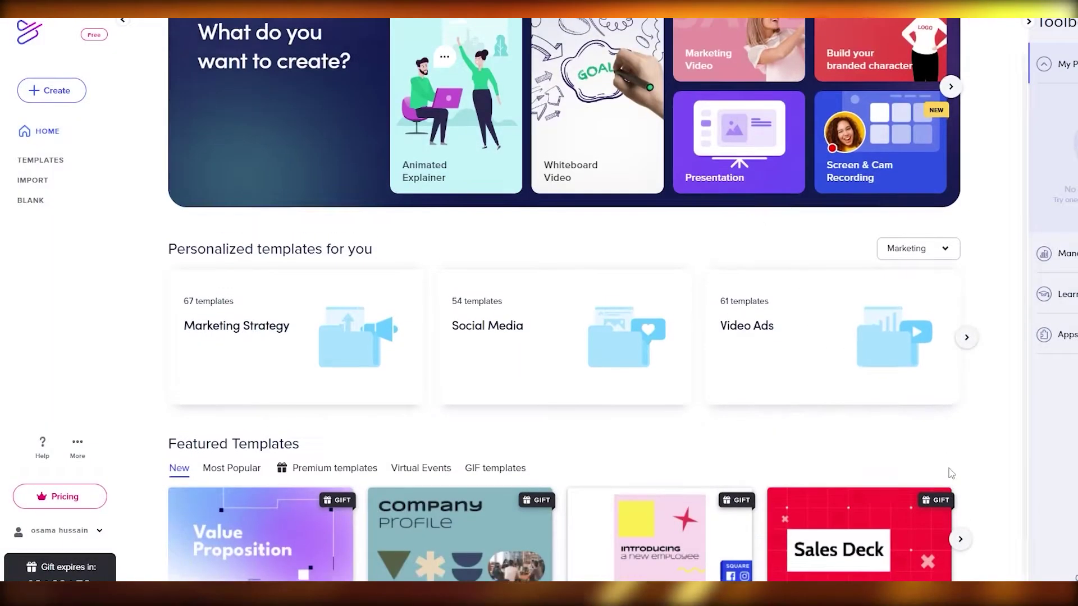
Start creating an Animated Explainer so its template gallery opens
scroll(674, 392, up, 1)
scroll(561, 477, down, 1)
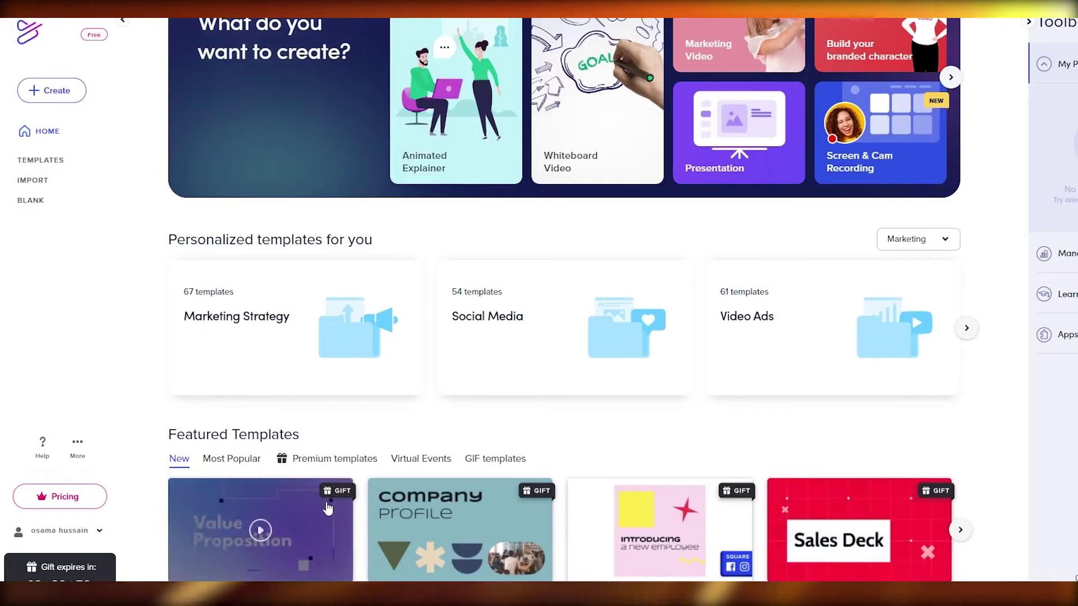
mouse_move(260, 528)
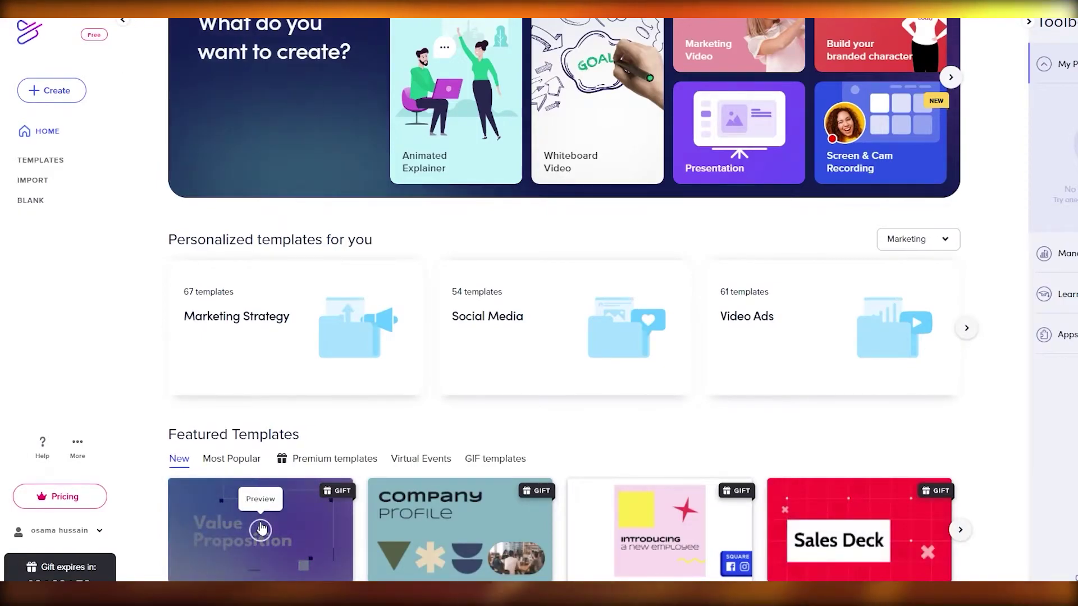
scroll(483, 499, up, 1)
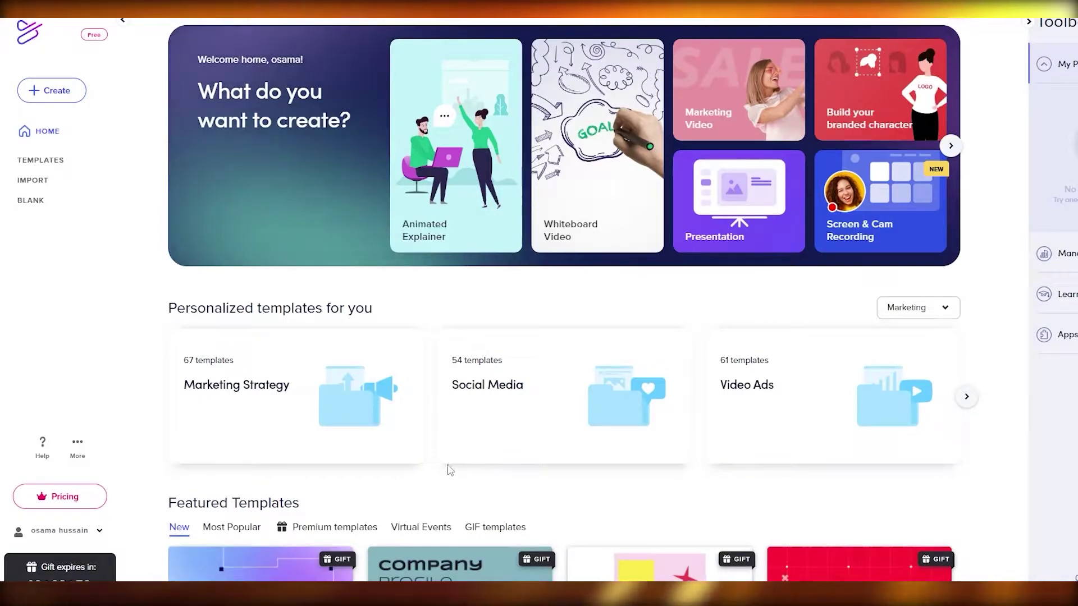
click(66, 104)
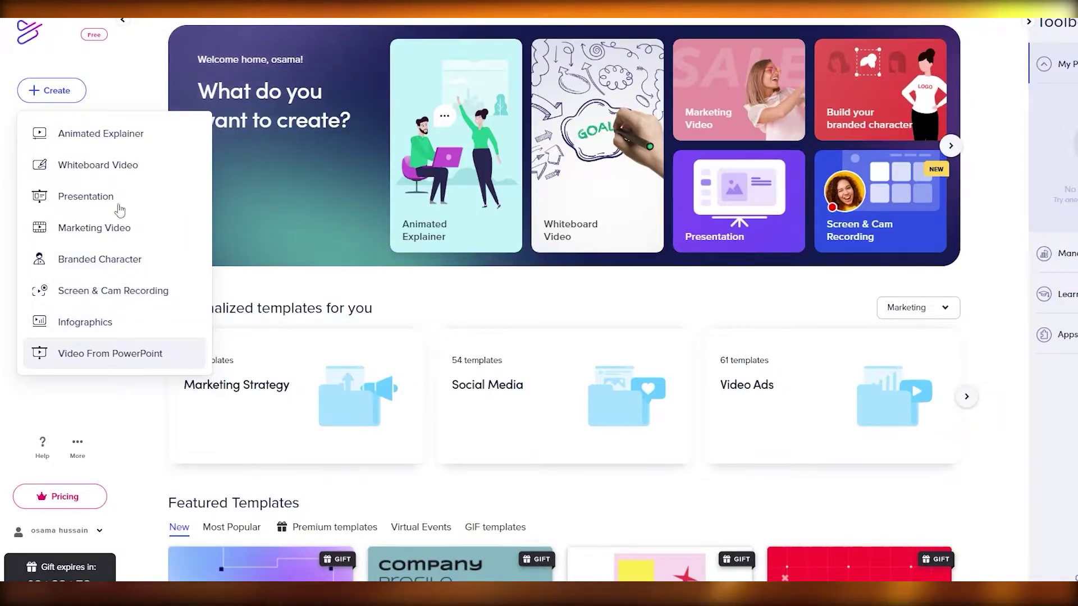
click(138, 134)
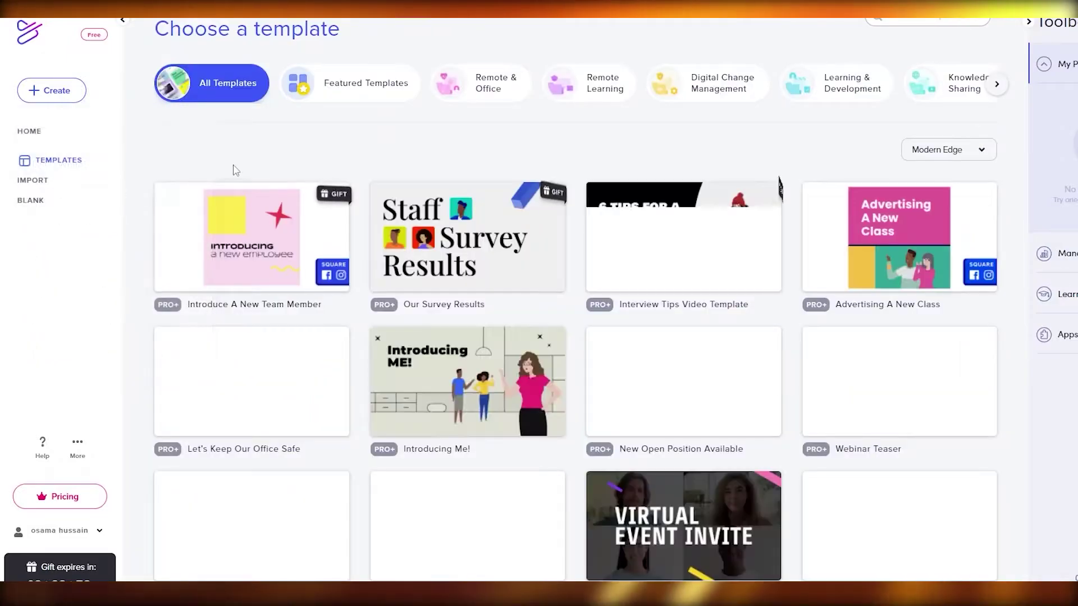
Preview the Meet Jane explainer template and open it for editing in the Studio
scroll(430, 160, down, 2)
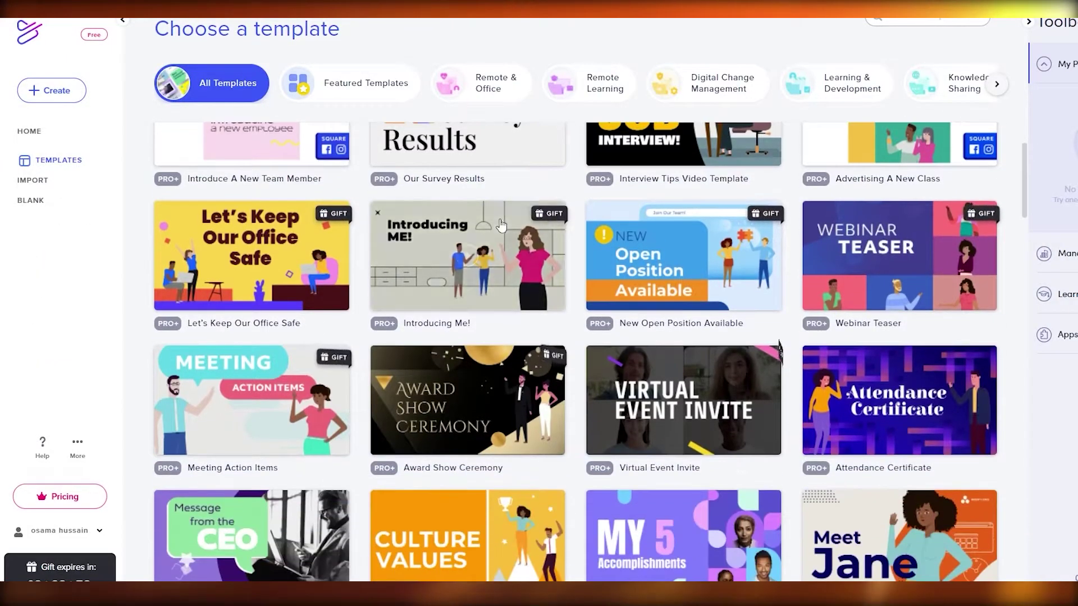
scroll(793, 301, down, 3)
scroll(793, 302, down, 6)
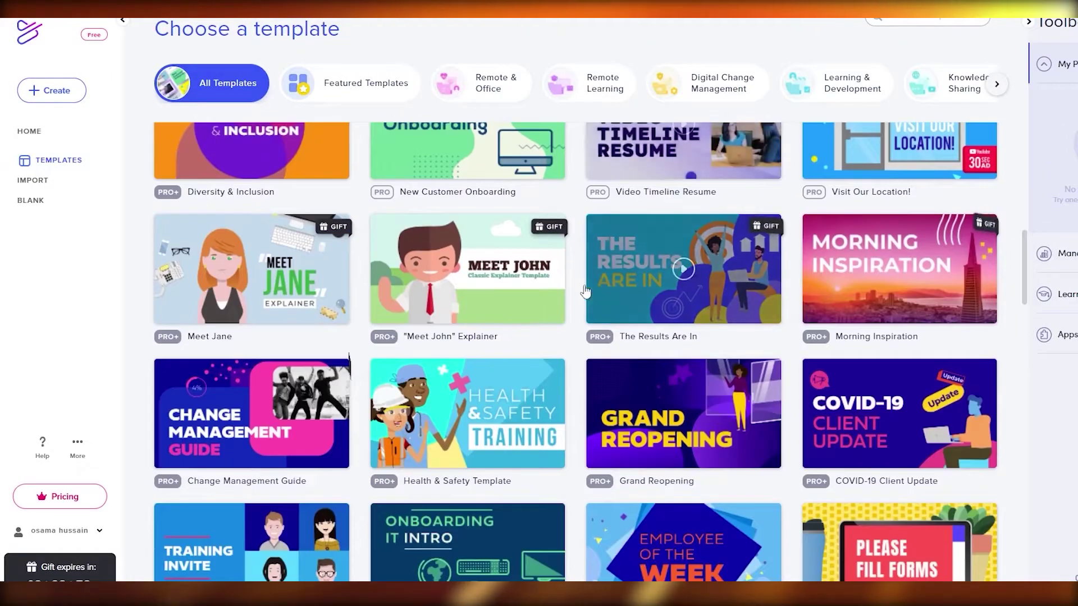
mouse_move(318, 283)
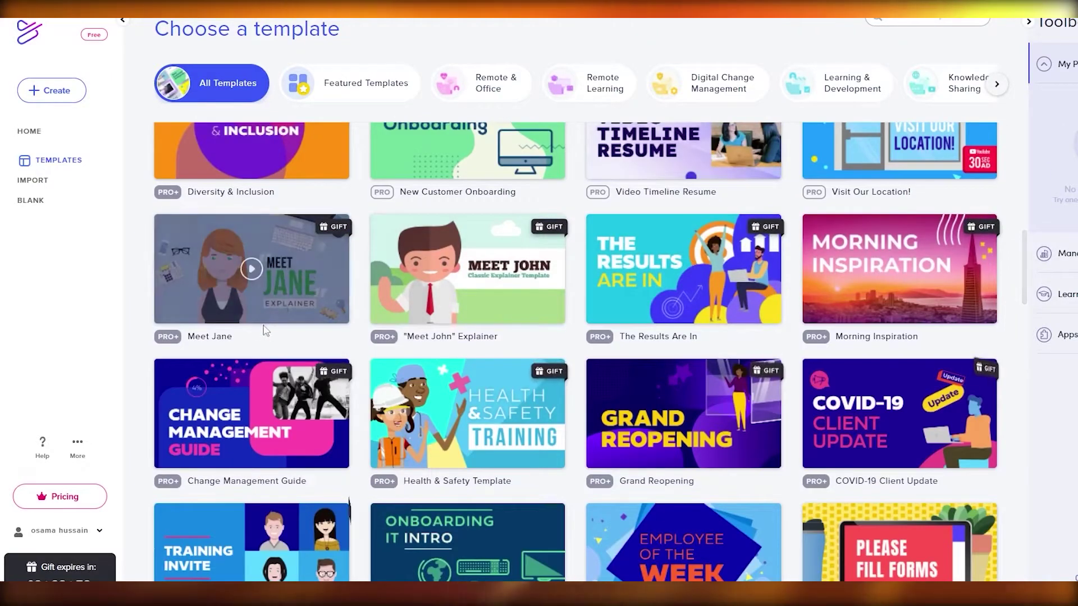
click(253, 262)
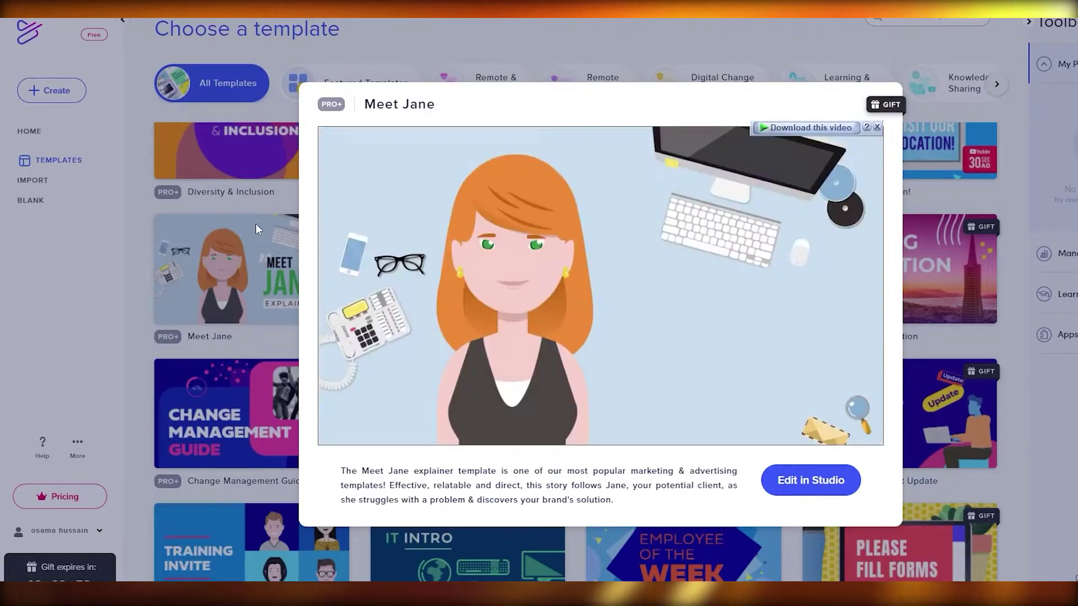
mouse_move(683, 291)
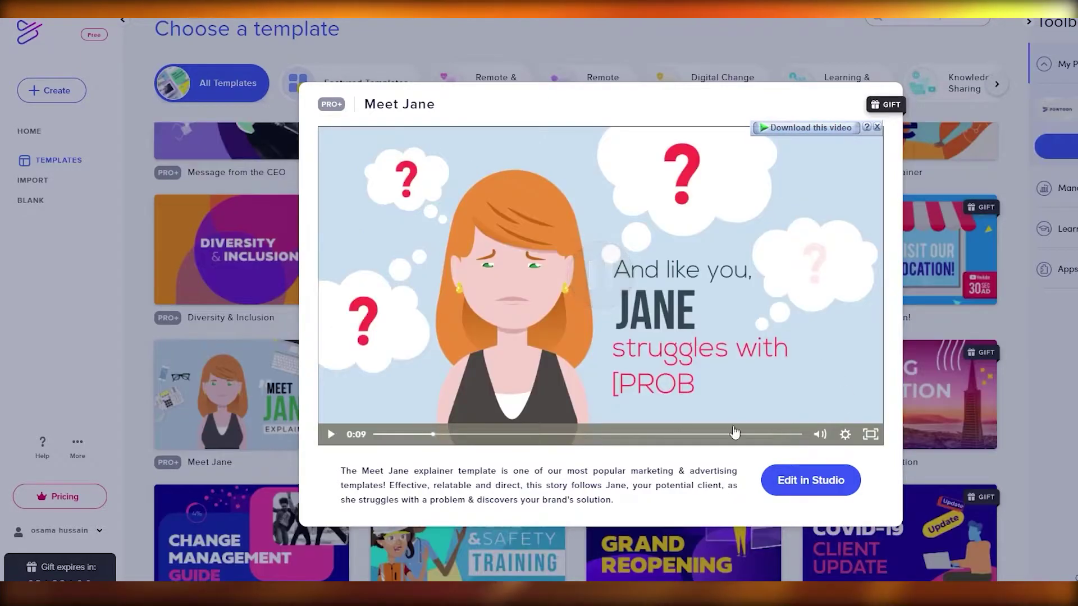
click(811, 482)
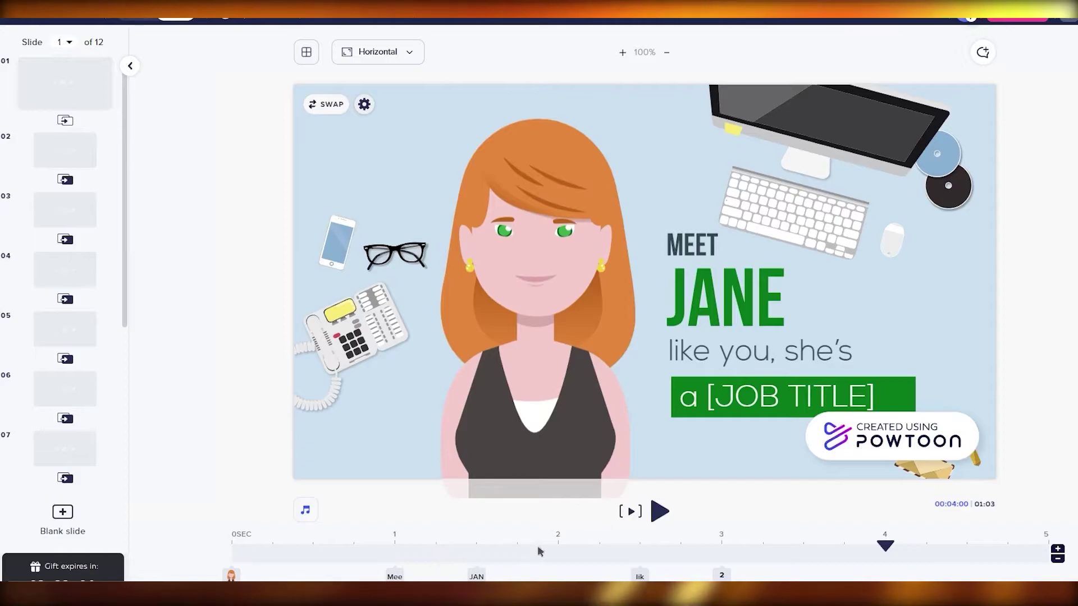
Play the first slide and scrub its playhead to the 3-second mark
click(660, 512)
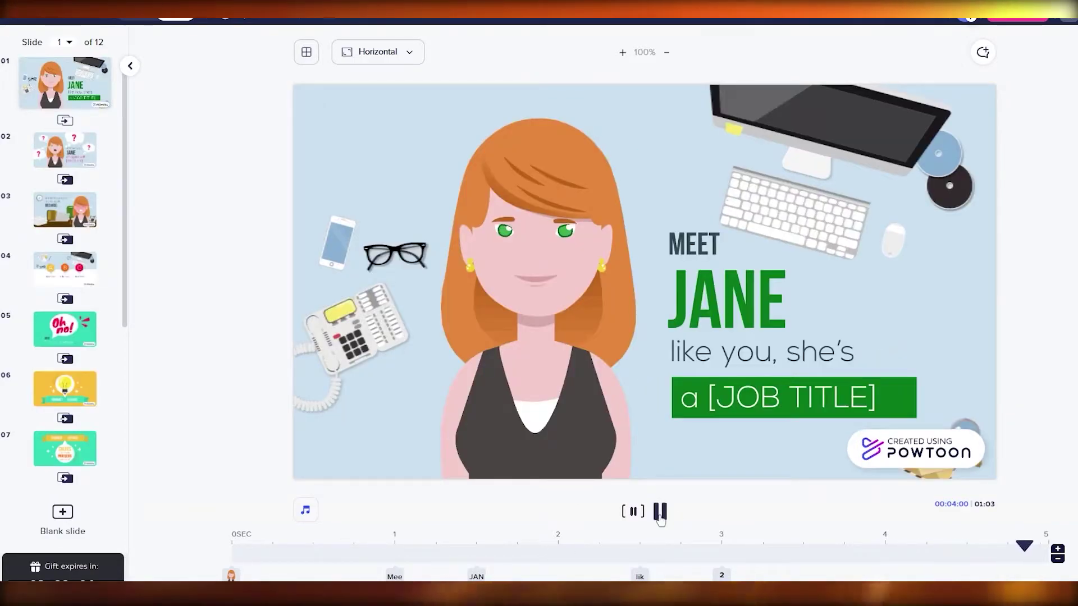
drag(1033, 553, 859, 557)
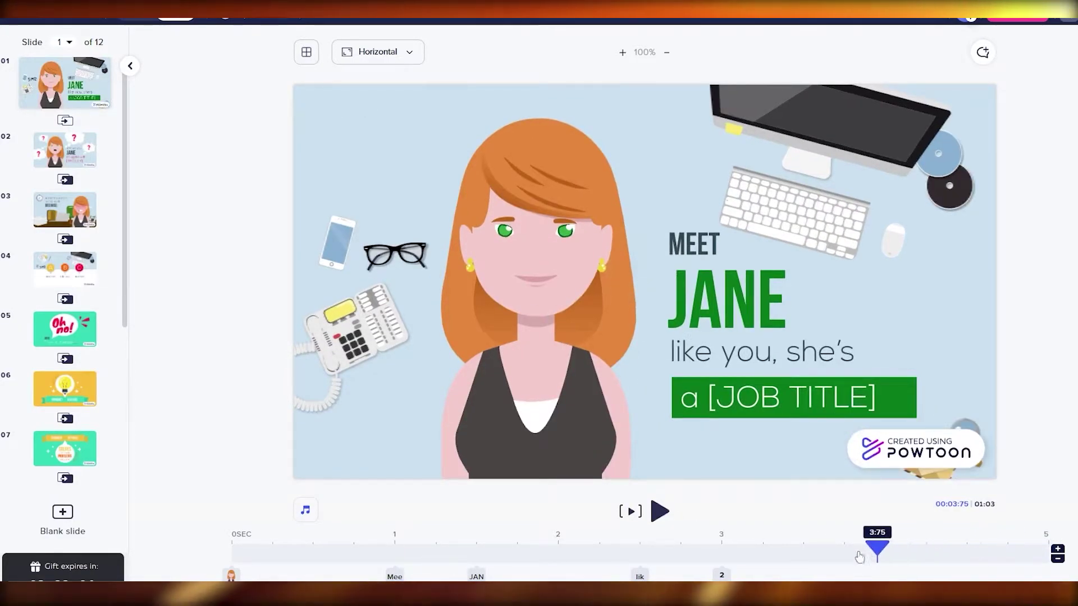
drag(650, 560, 768, 540)
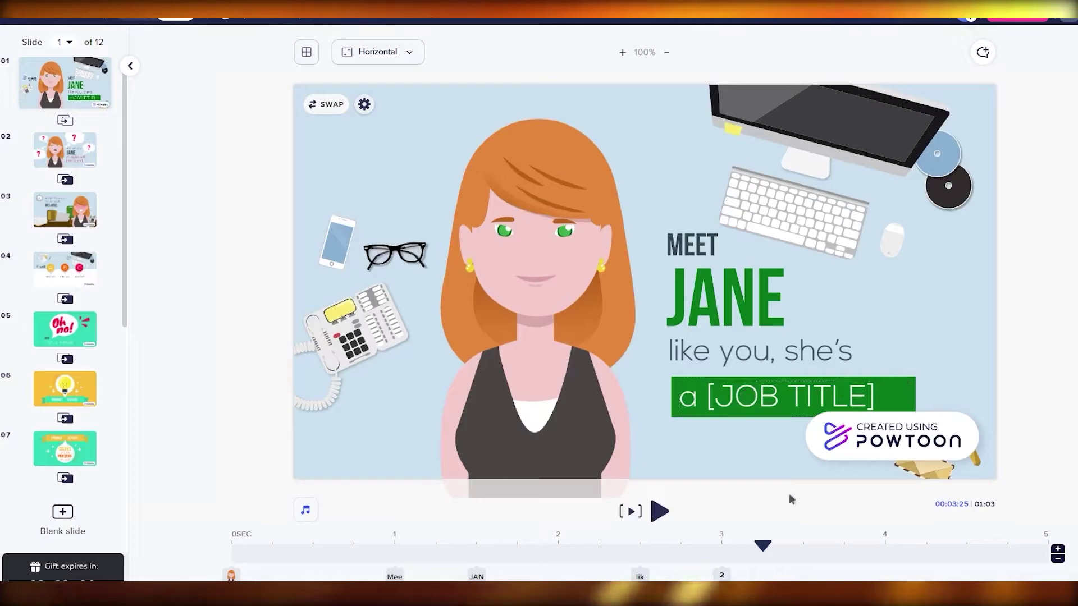
drag(712, 556, 722, 553)
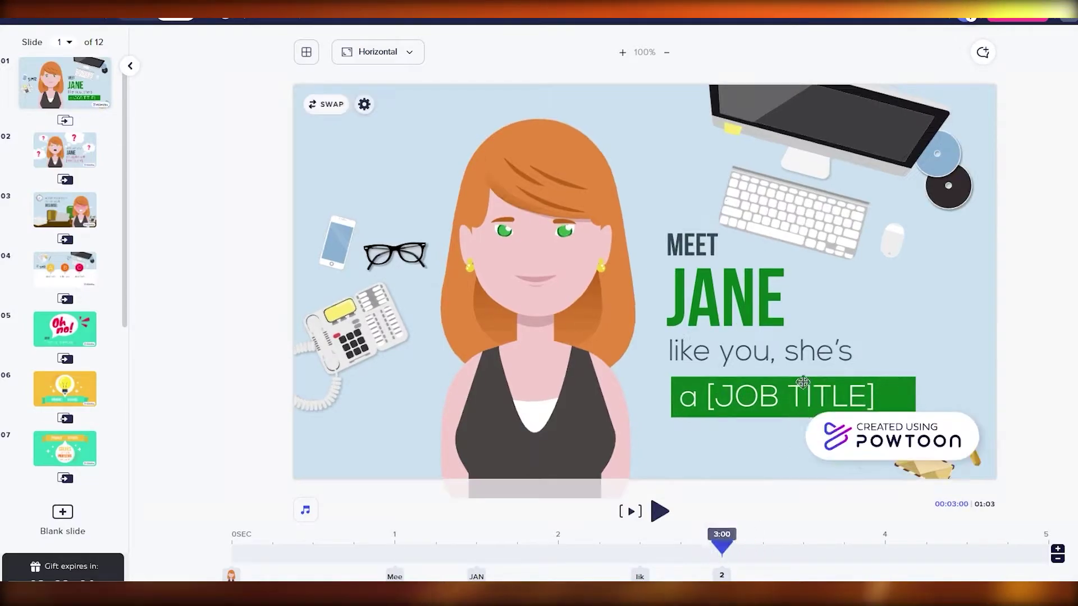
Replace the [JOB TITLE] placeholder in the first slide's green caption with "Voice Over Artist"
click(788, 400)
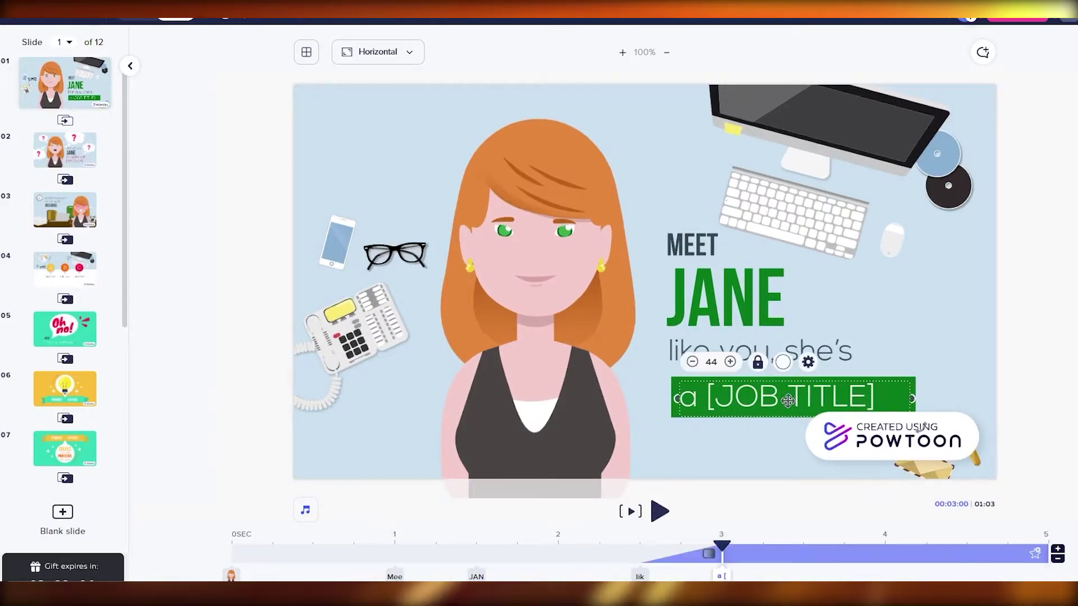
double_click(755, 399)
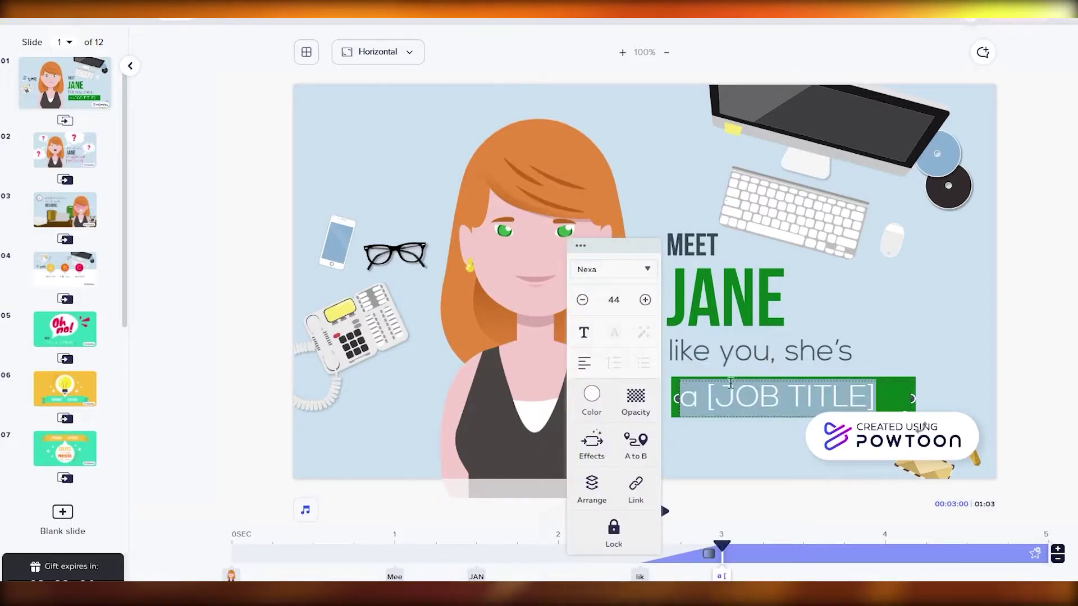
click(760, 400)
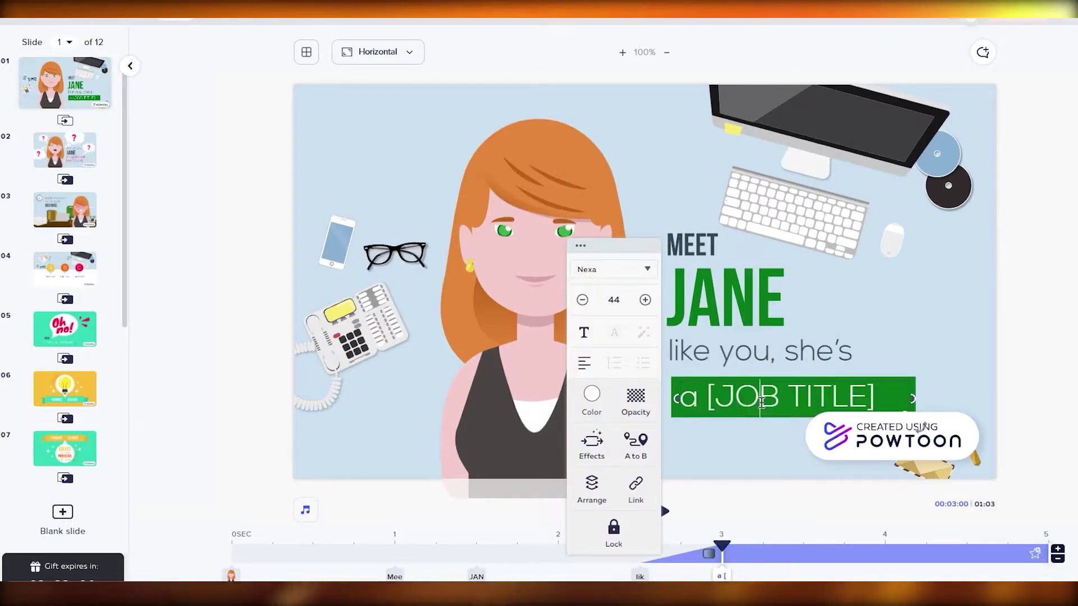
click(723, 397)
drag(708, 397, 852, 386)
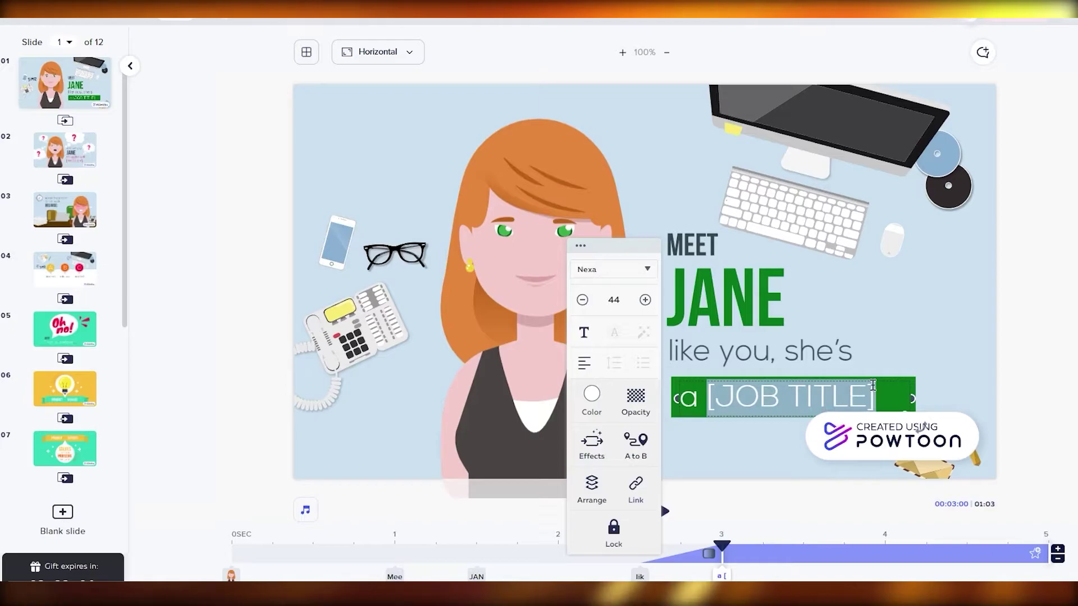
key(BackSpace)
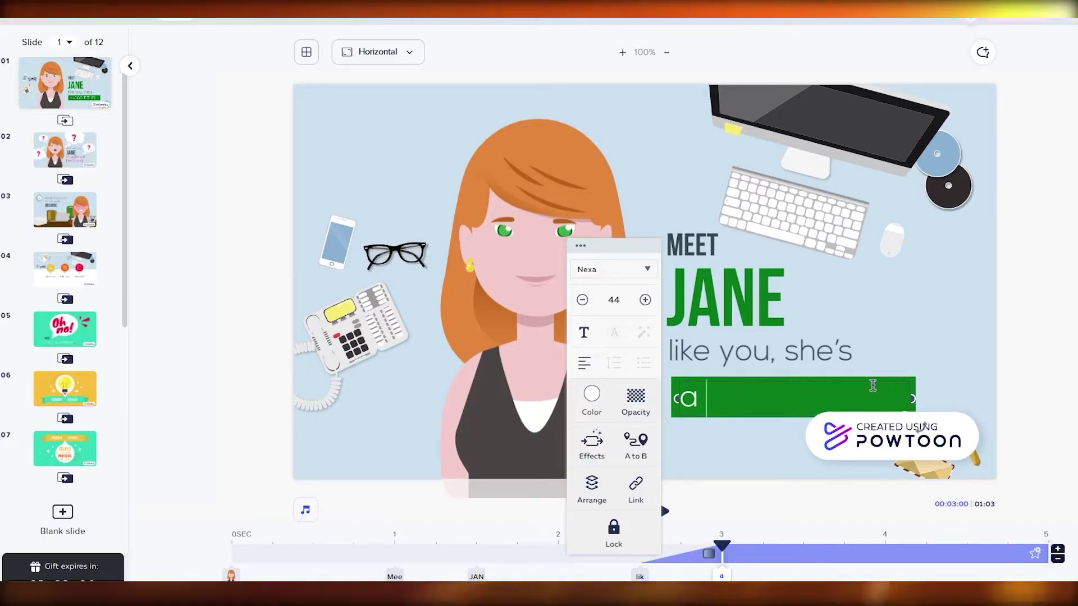
key(BackSpace)
key(BackSpace)
key(BackSpace)
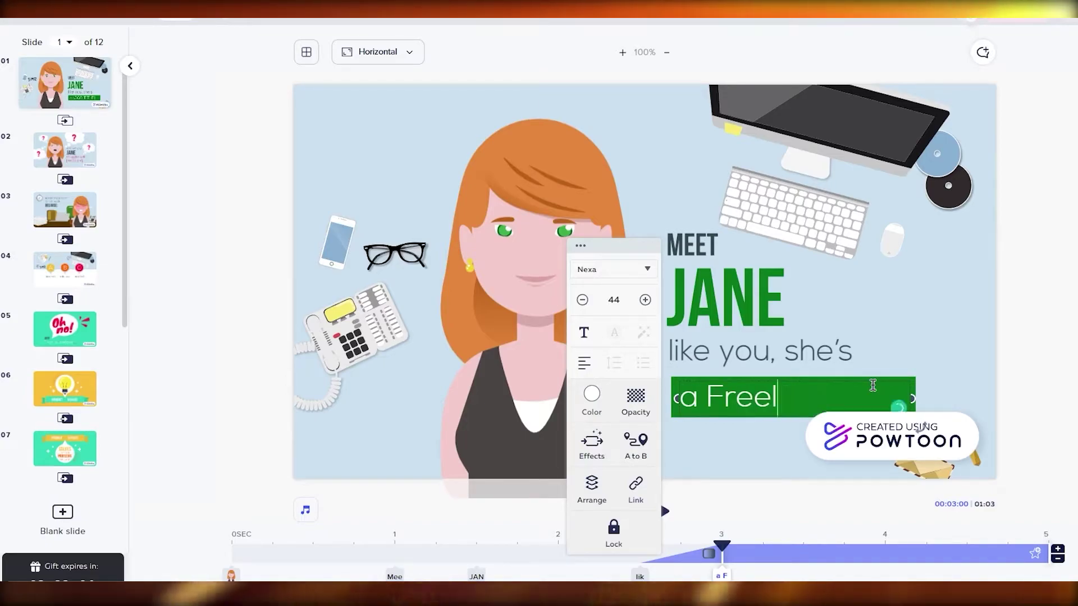
text(Voice)
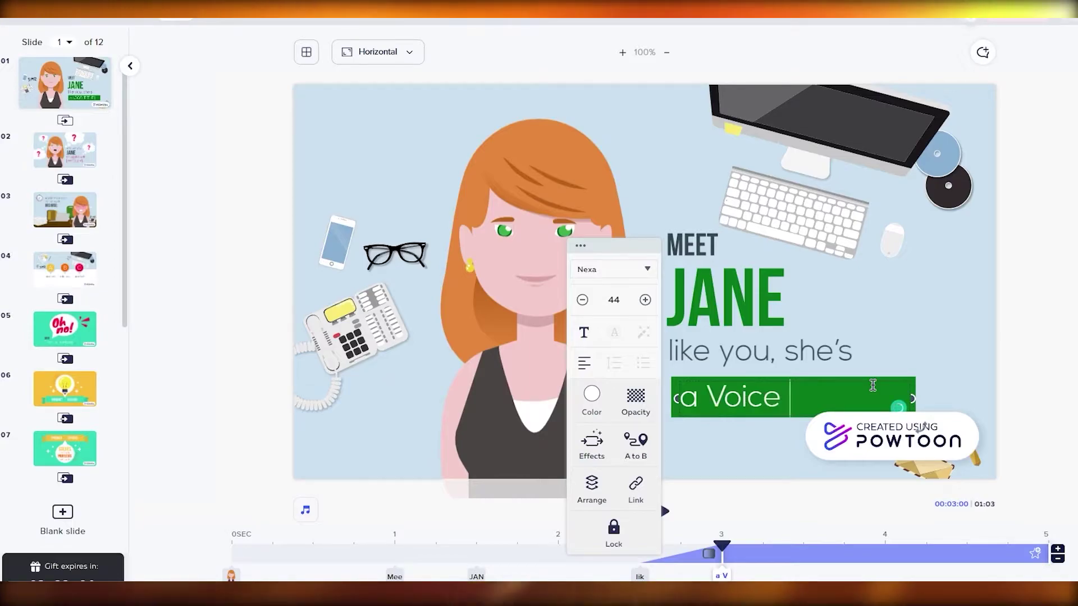
text( Over Artist)
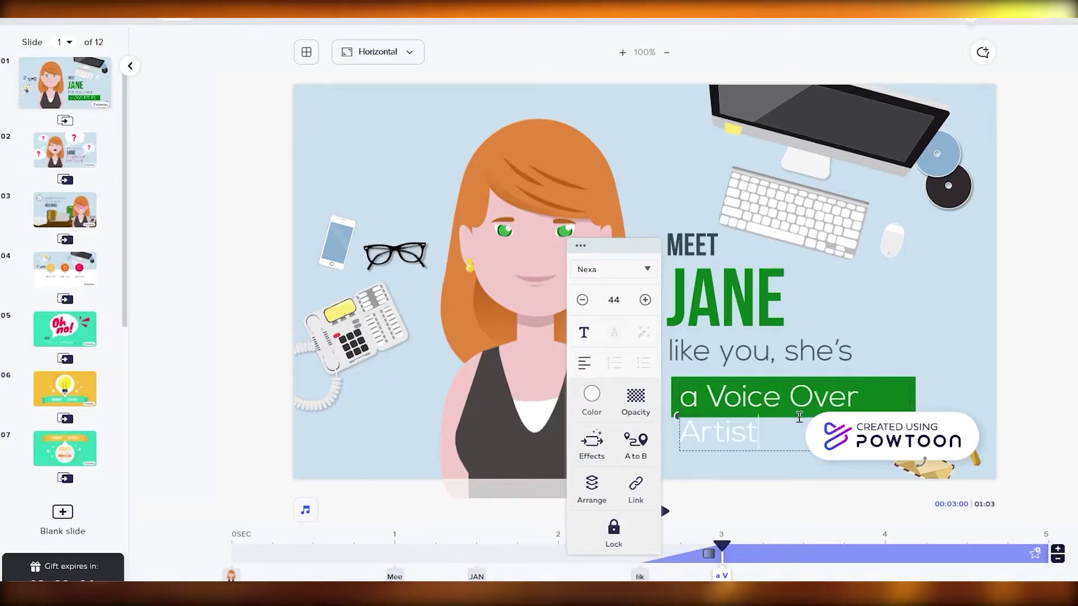
Change the job title in the green caption so that it reads "a Freelancer"
key(BackSpace)
key(BackSpace)
key(BackSpace)
key(BackSpace)
key(BackSpace)
key(BackSpace)
key(BackSpace)
key(BackSpace)
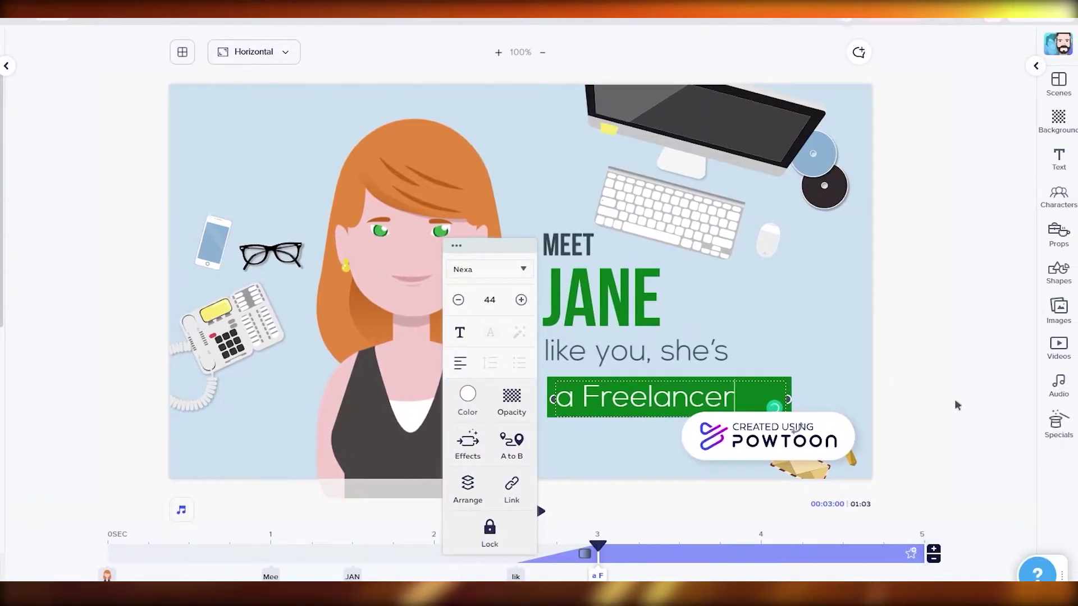
click(957, 404)
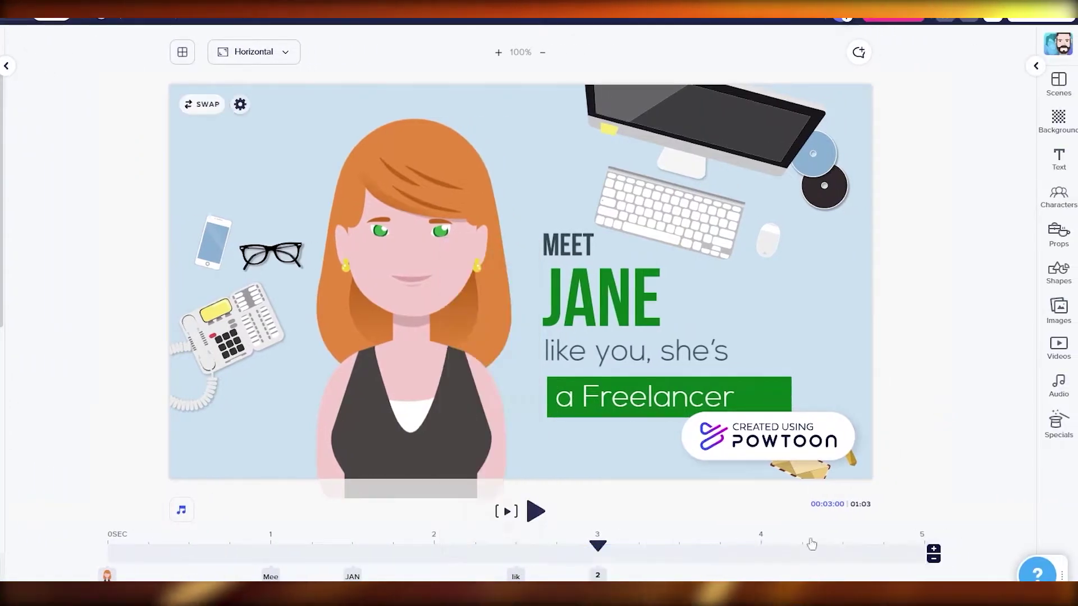
Play the rest of slide 1 into slide 2, pause the playback, and look through the template's slide list
click(536, 511)
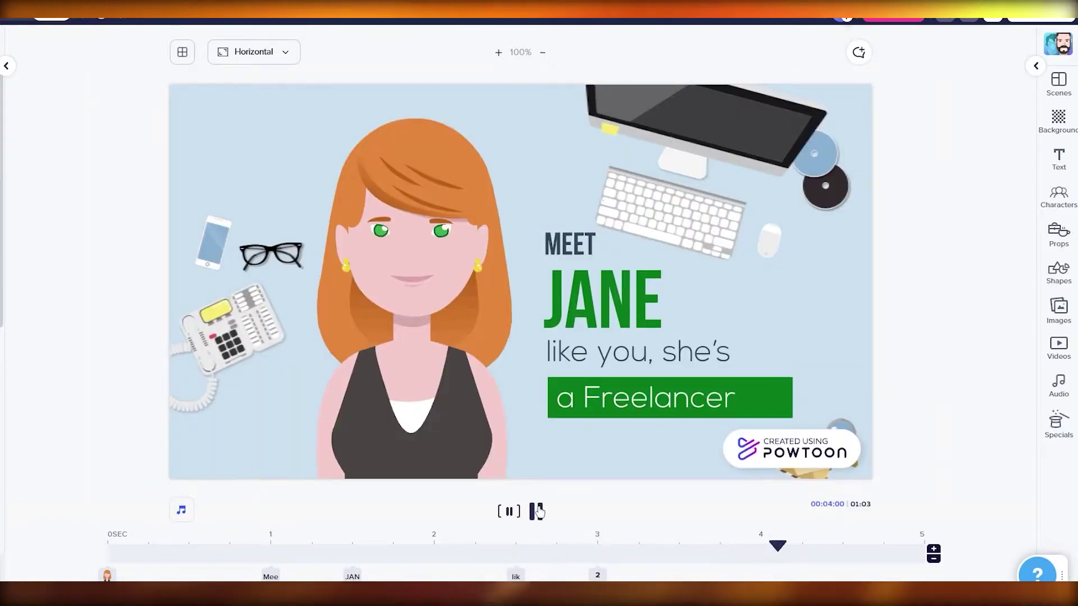
click(536, 511)
drag(842, 558, 923, 555)
click(543, 521)
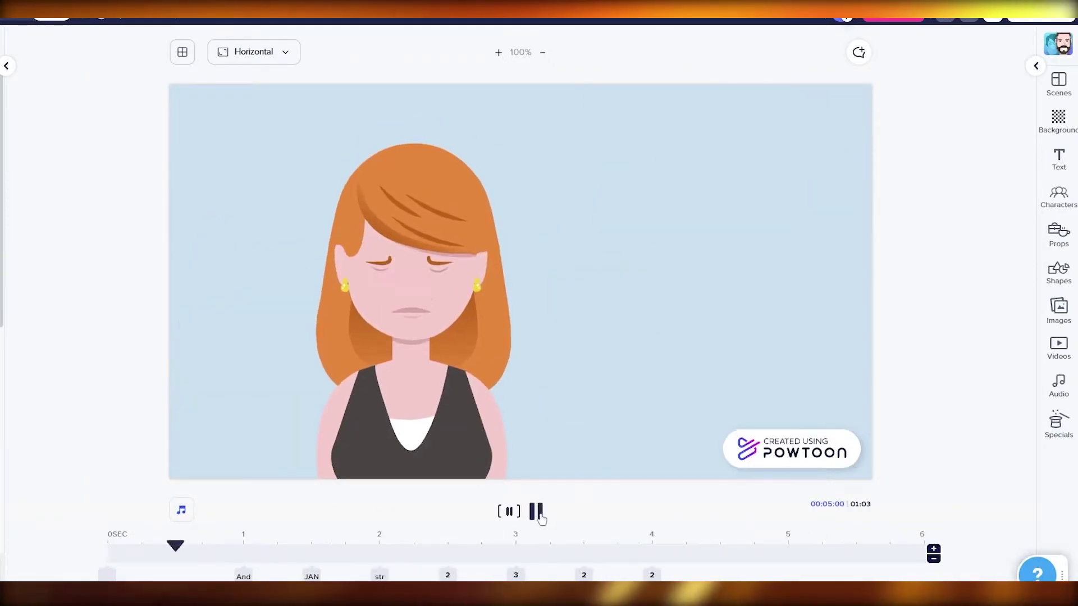
click(530, 520)
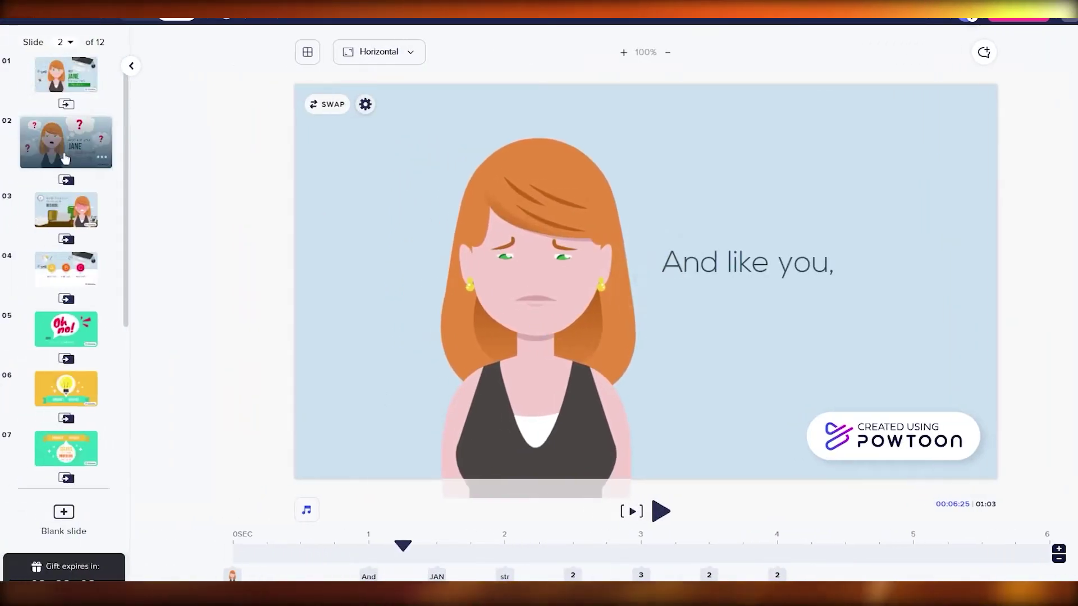
scroll(92, 393, down, 5)
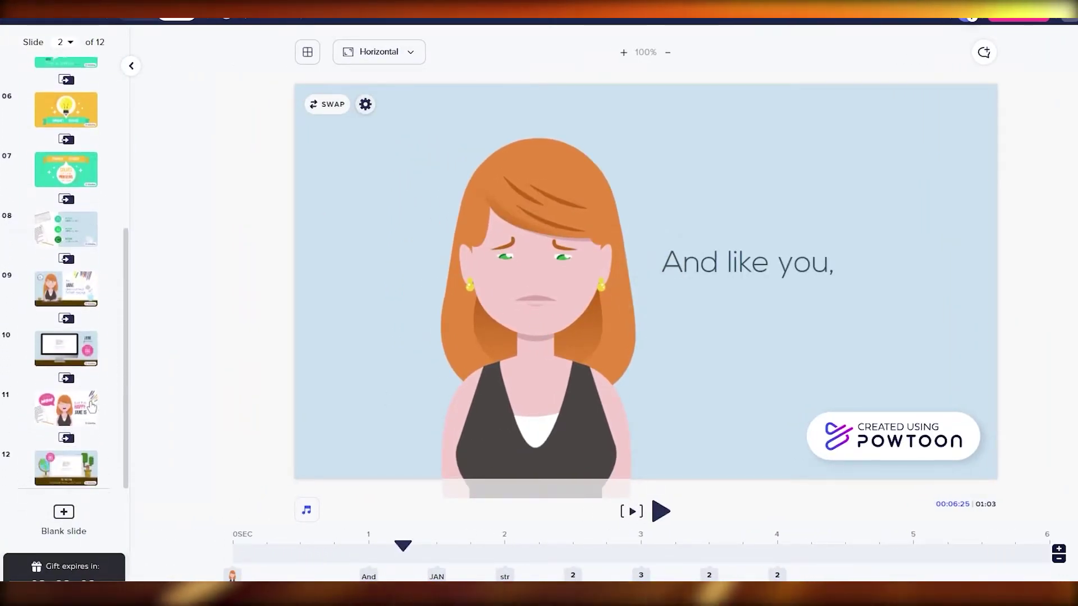
scroll(90, 438, up, 6)
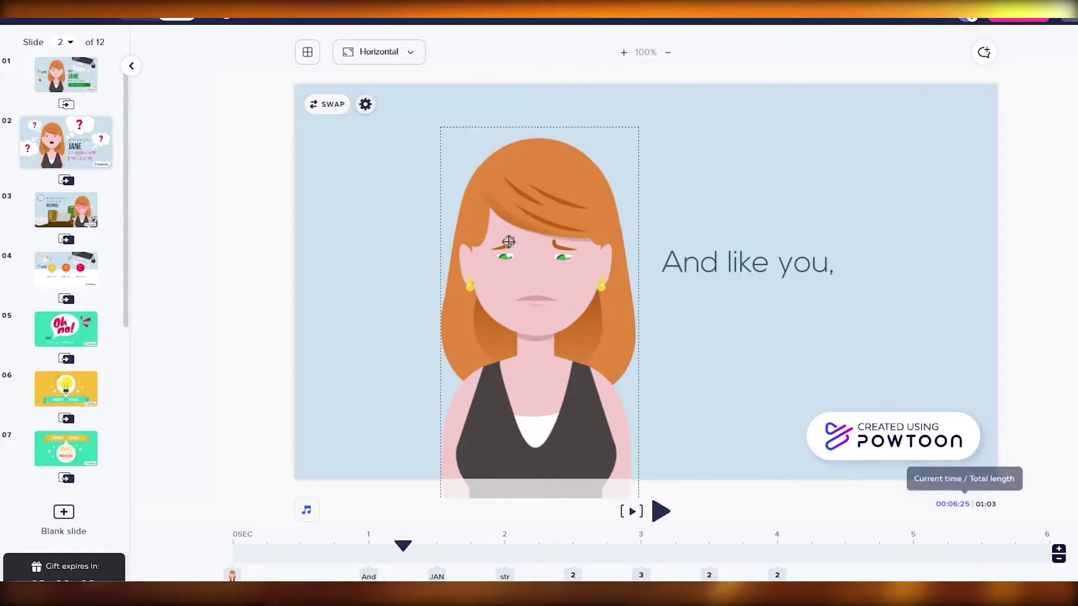
click(320, 271)
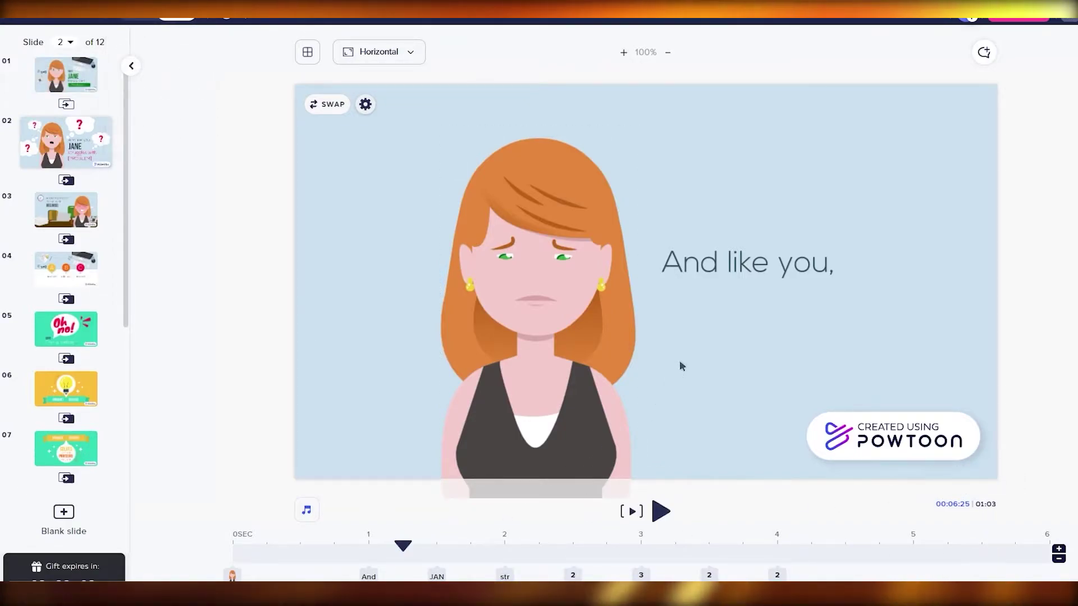
Play slide 2 past the appearance of the [PROBLEM] placeholder and open that text for editing
click(655, 517)
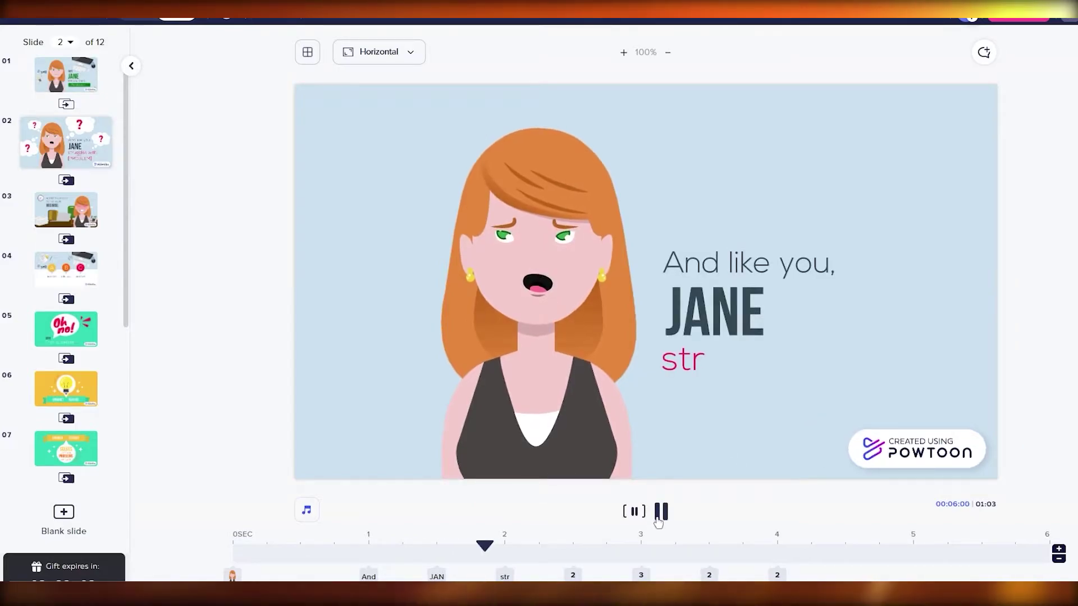
click(660, 513)
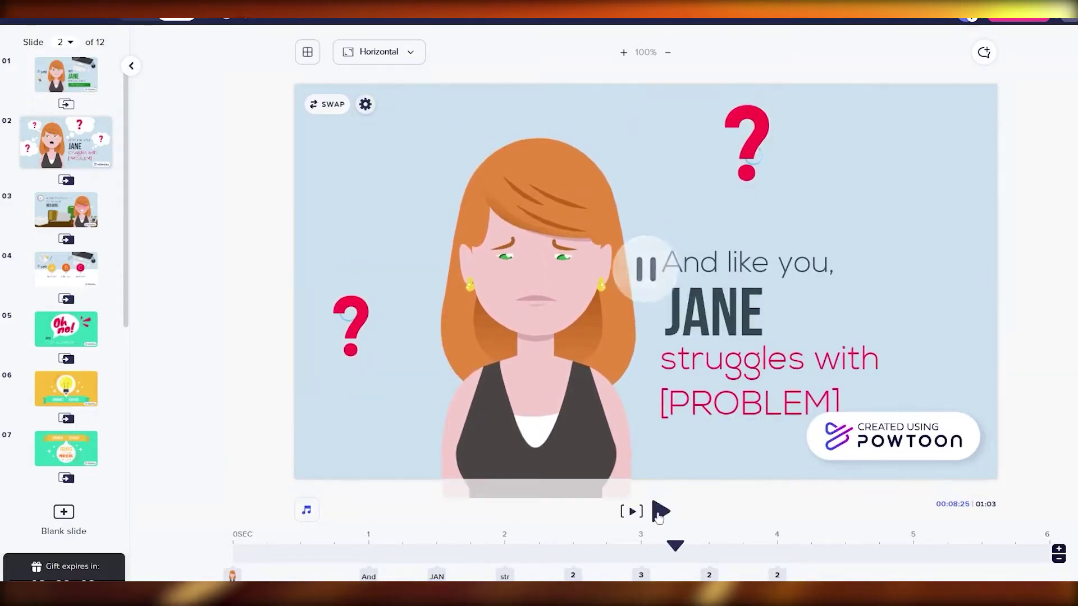
click(660, 512)
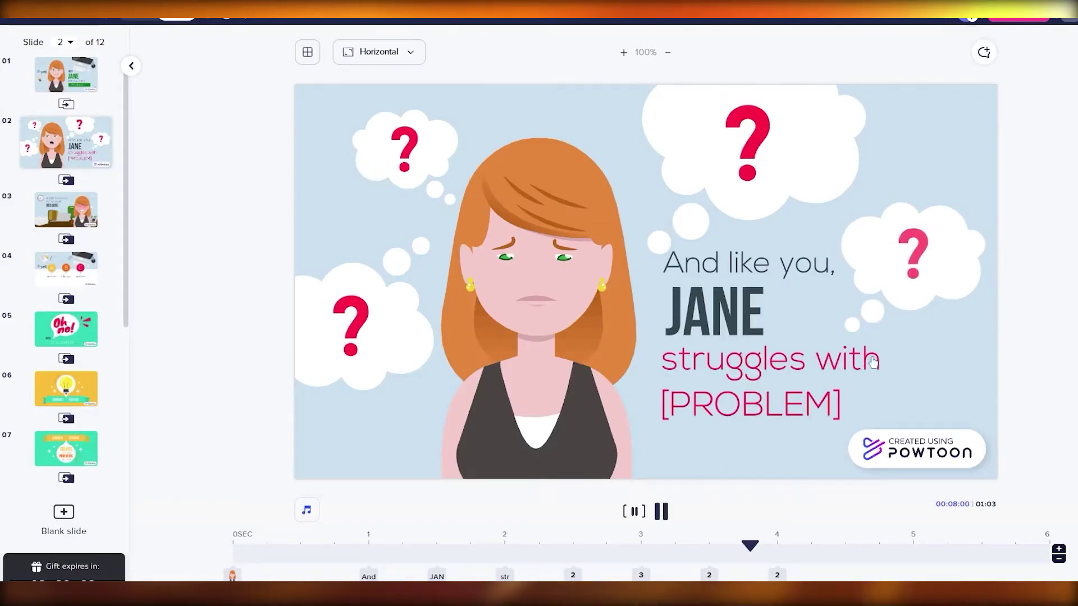
click(751, 396)
click(674, 405)
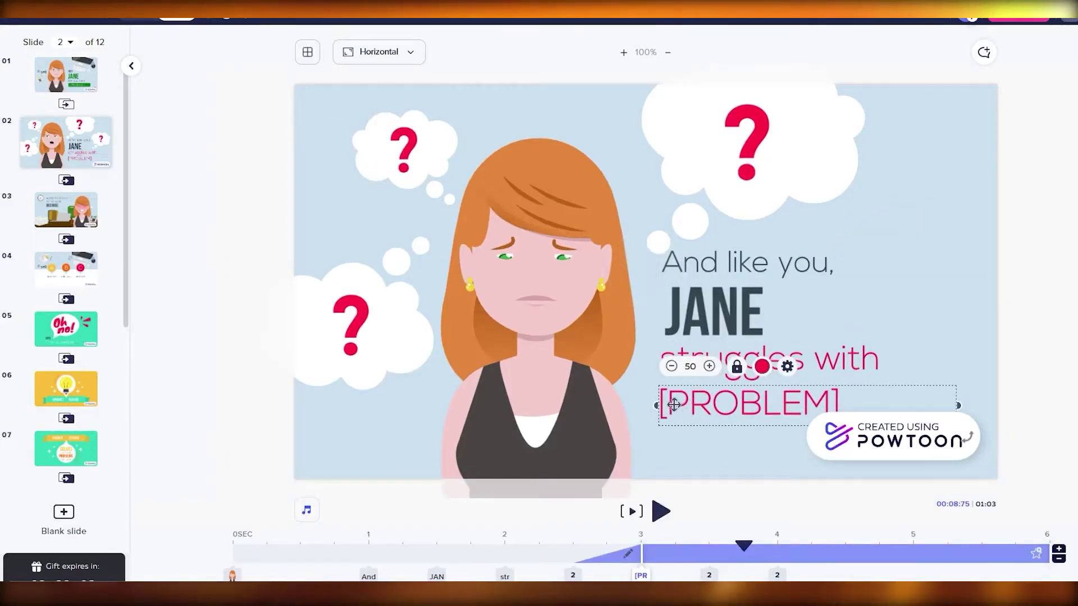
double_click(758, 404)
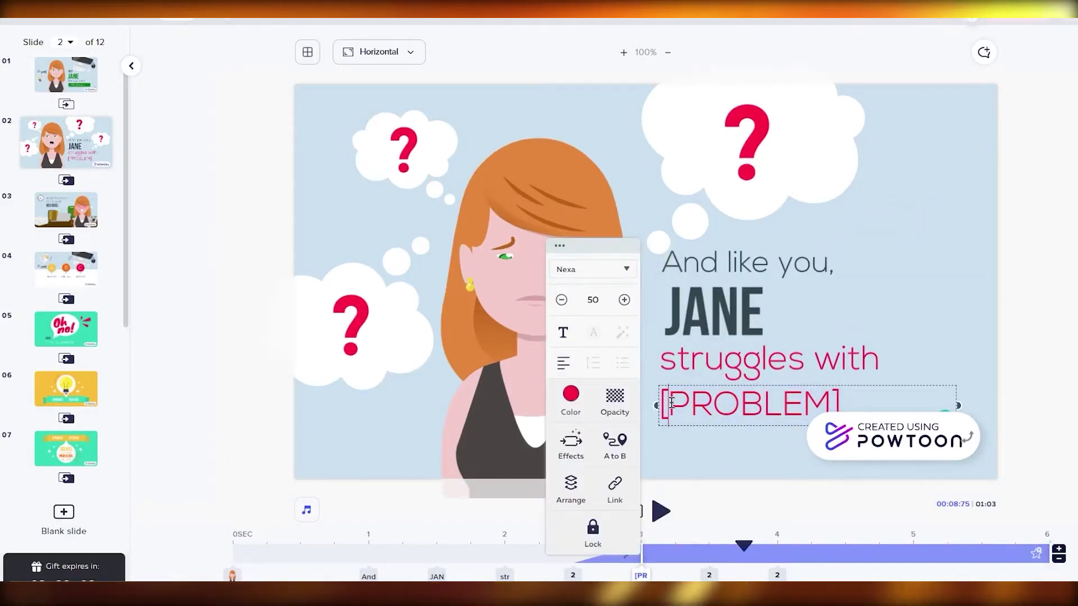
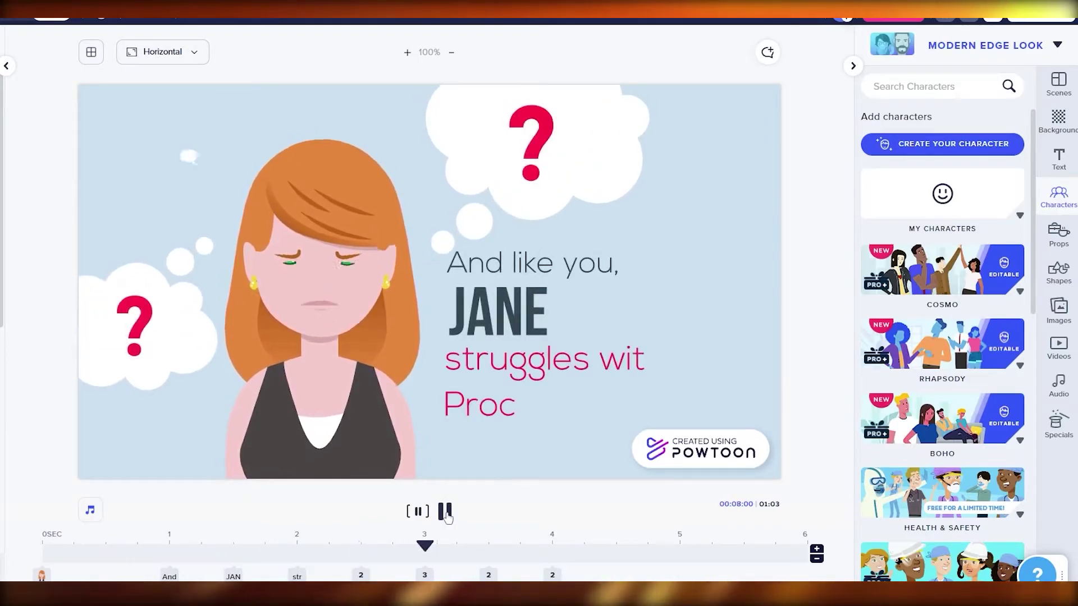
Pause the slide 2 playback and look through the available prop categories
click(446, 512)
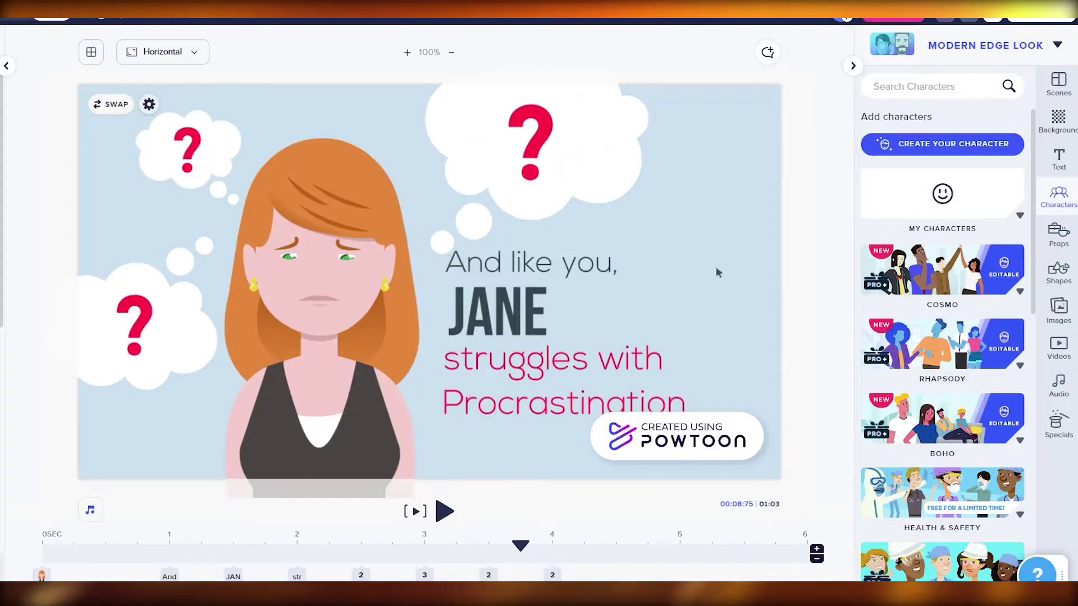
click(1065, 235)
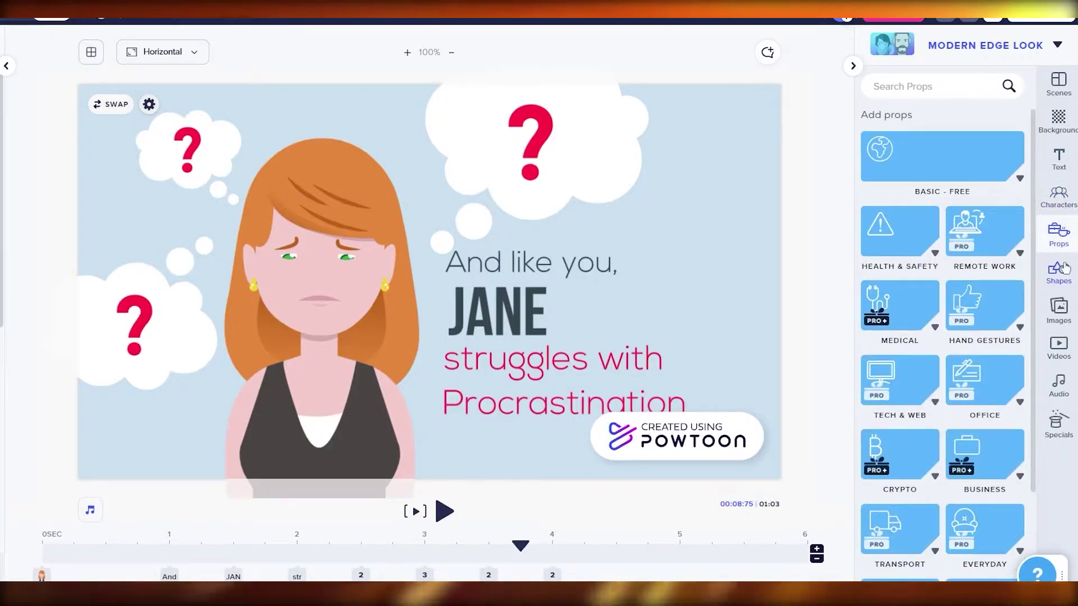
scroll(988, 219, down, 1)
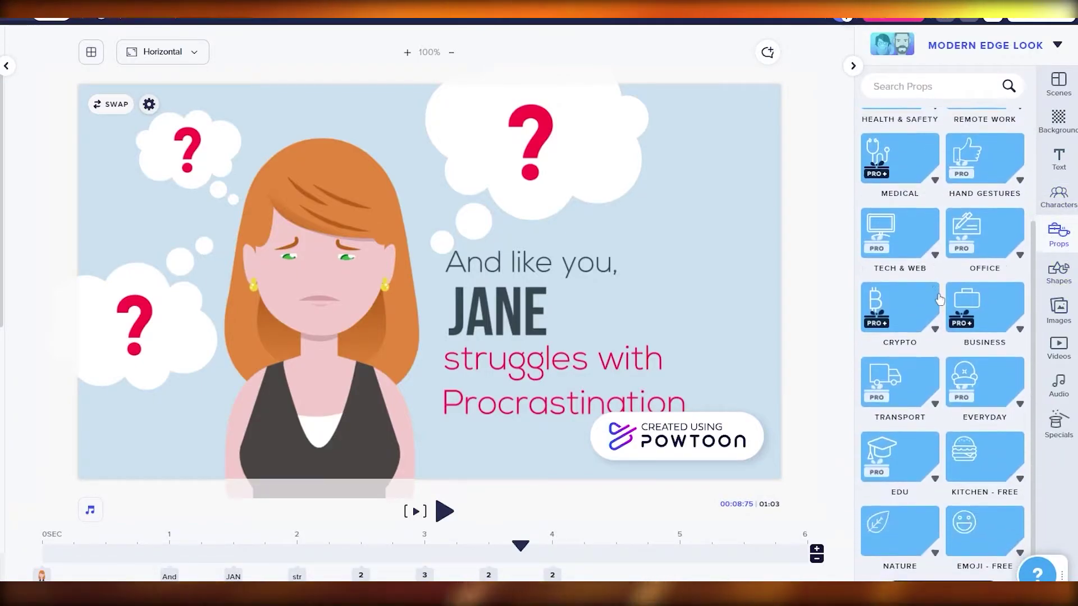
scroll(965, 236, up, 1)
scroll(941, 218, down, 1)
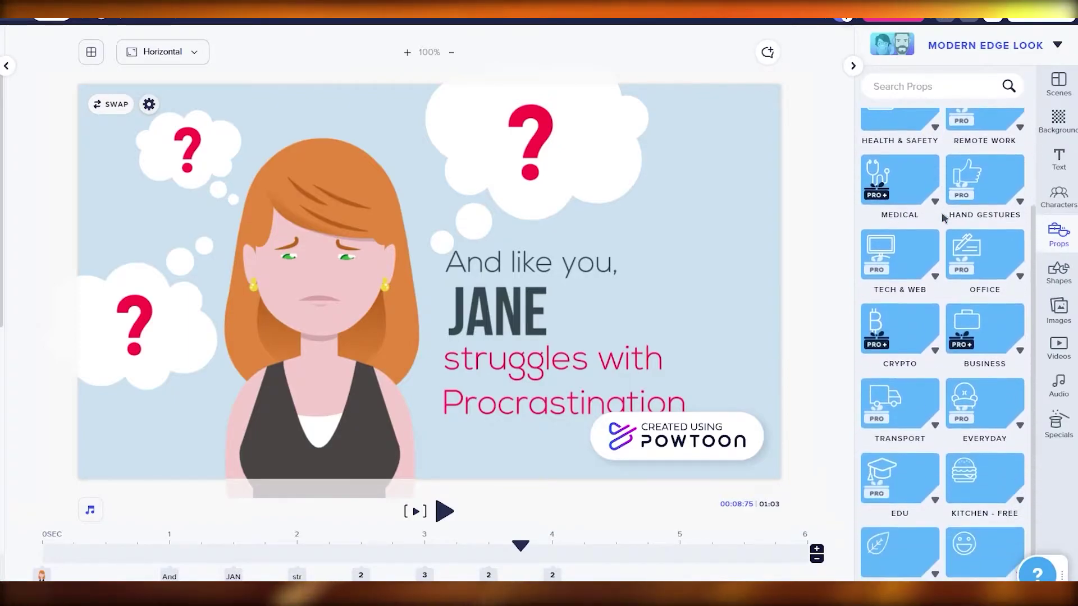
scroll(941, 213, up, 1)
Search the props library for "clouds"
click(927, 87)
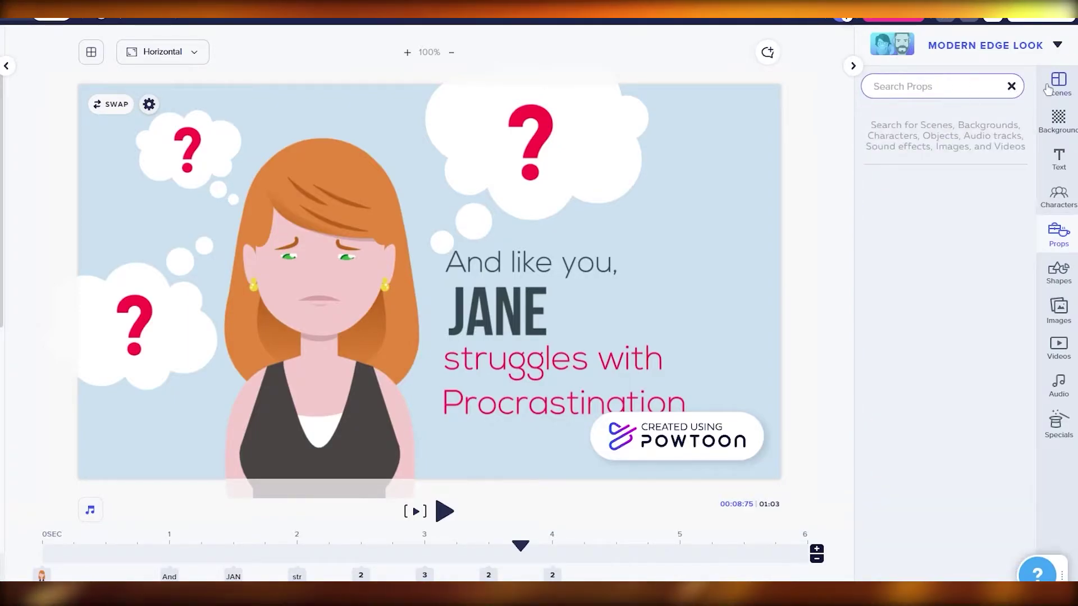
text(clouds)
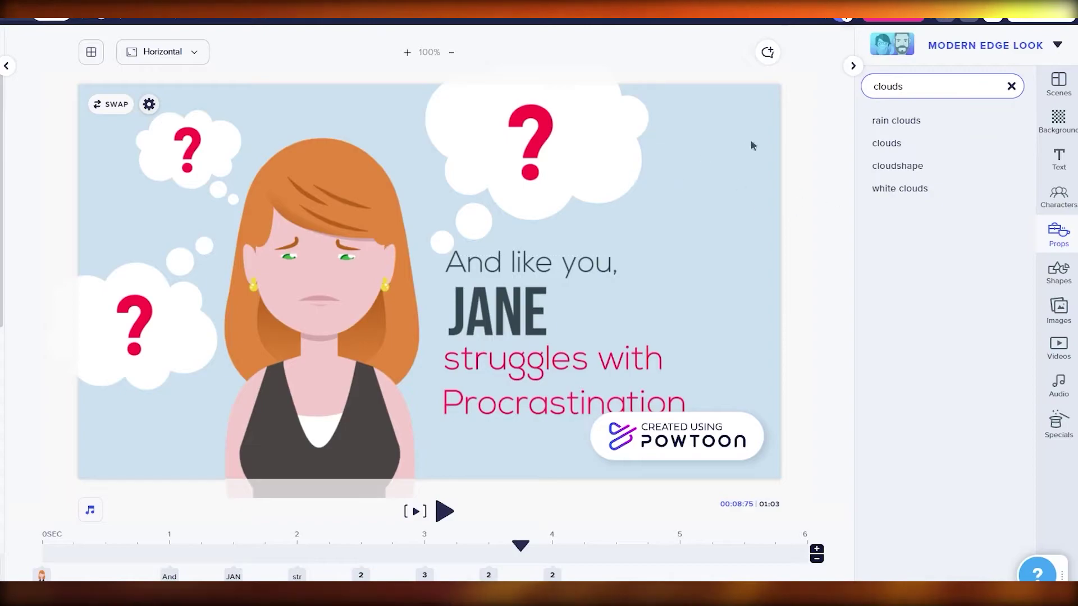
click(887, 143)
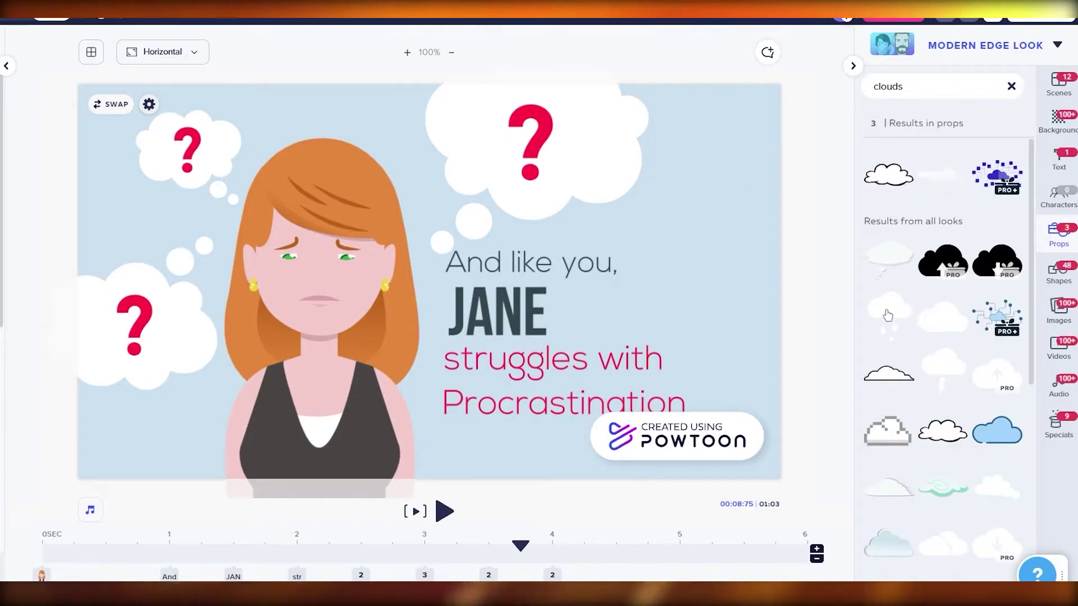
Try a rain cloud prop above Jane's head on slide 2, compare the other cloud props, and delete it
click(893, 319)
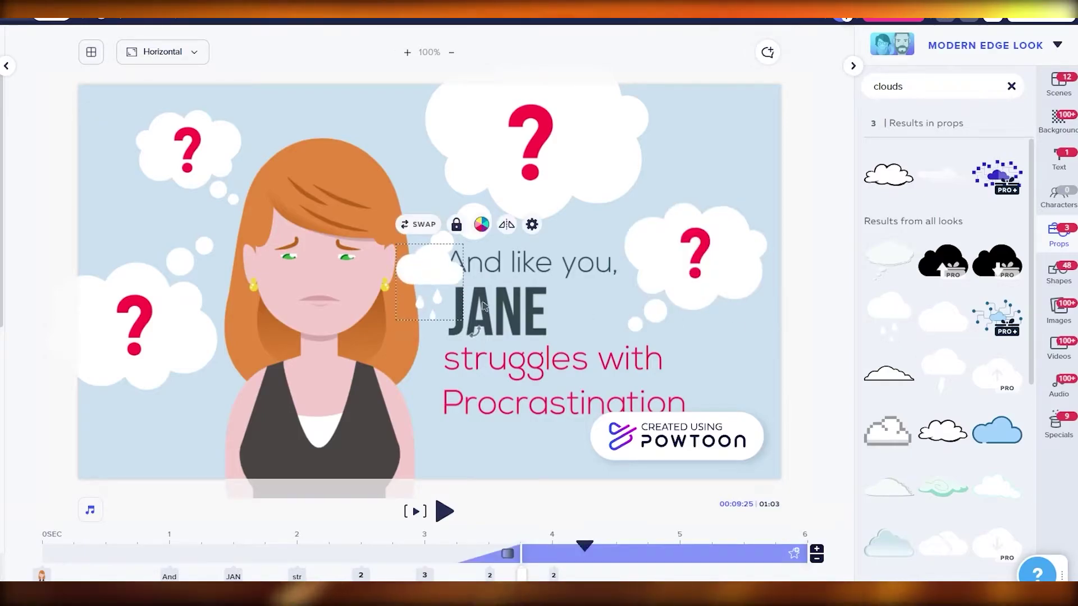
drag(440, 279, 331, 119)
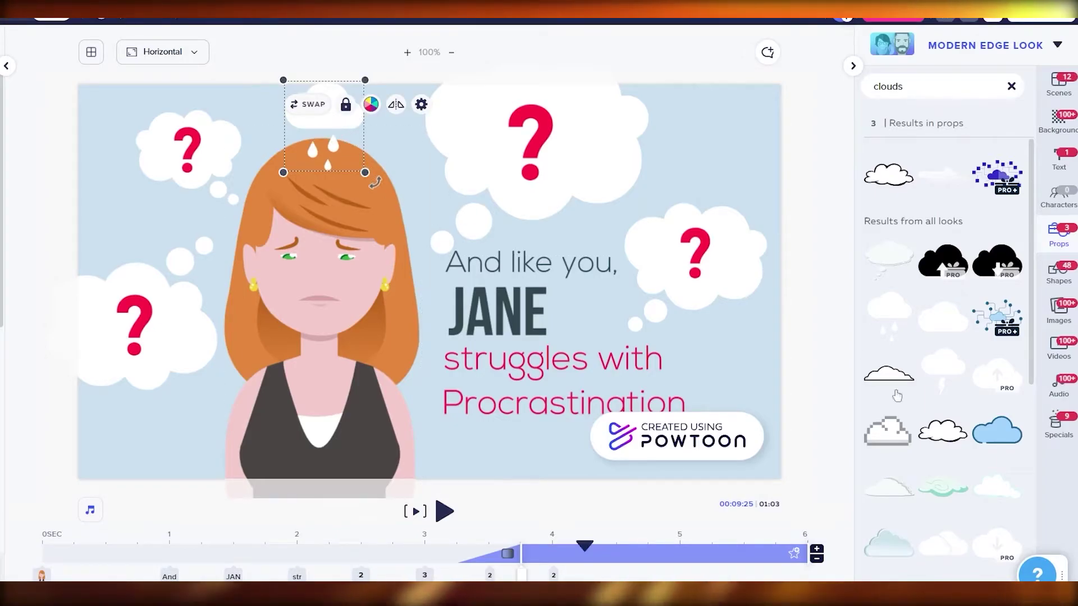
scroll(909, 382, down, 3)
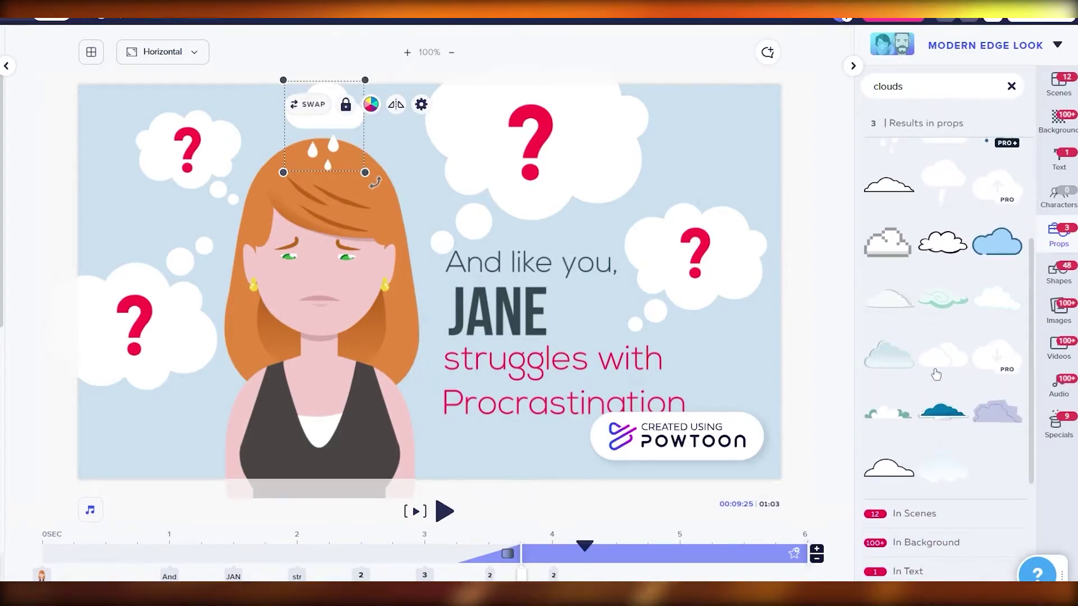
scroll(940, 360, up, 3)
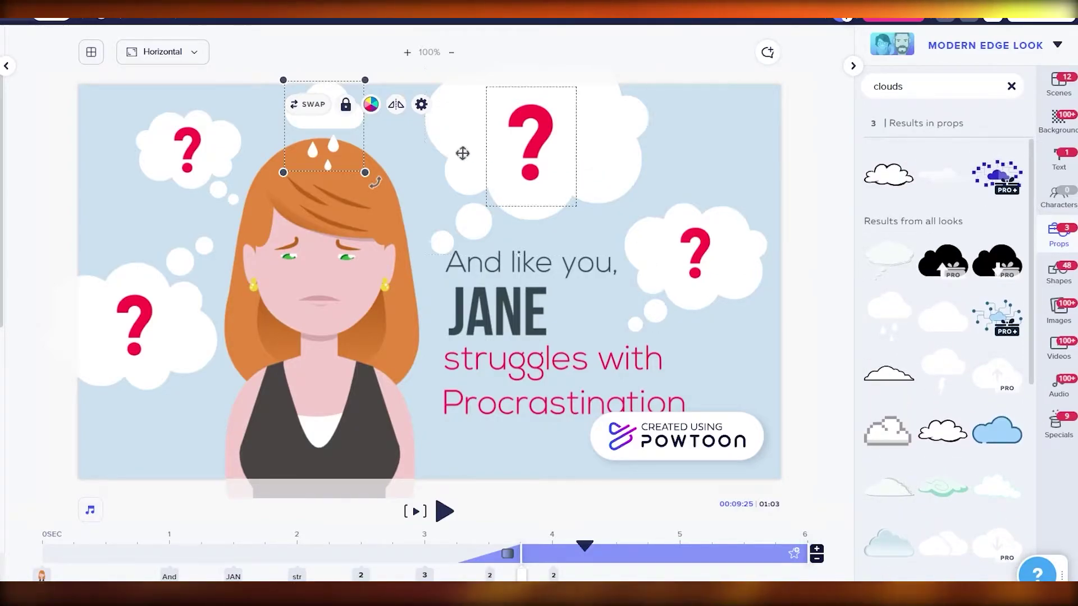
key(Delete)
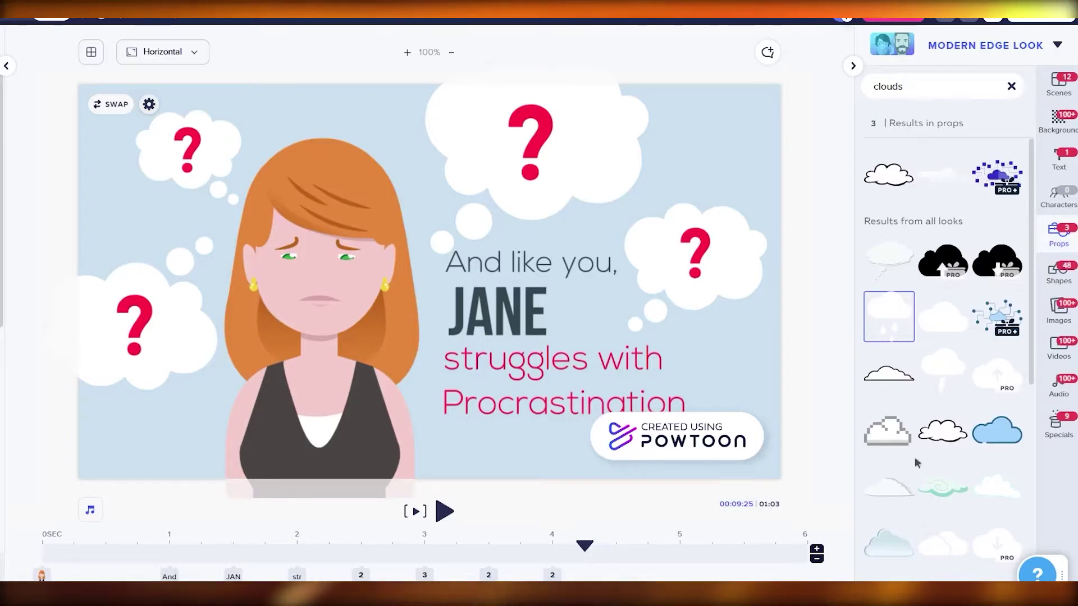
Try a thought-bubble cloud prop over the text on slide 2 and delete it
click(889, 258)
drag(443, 264, 518, 276)
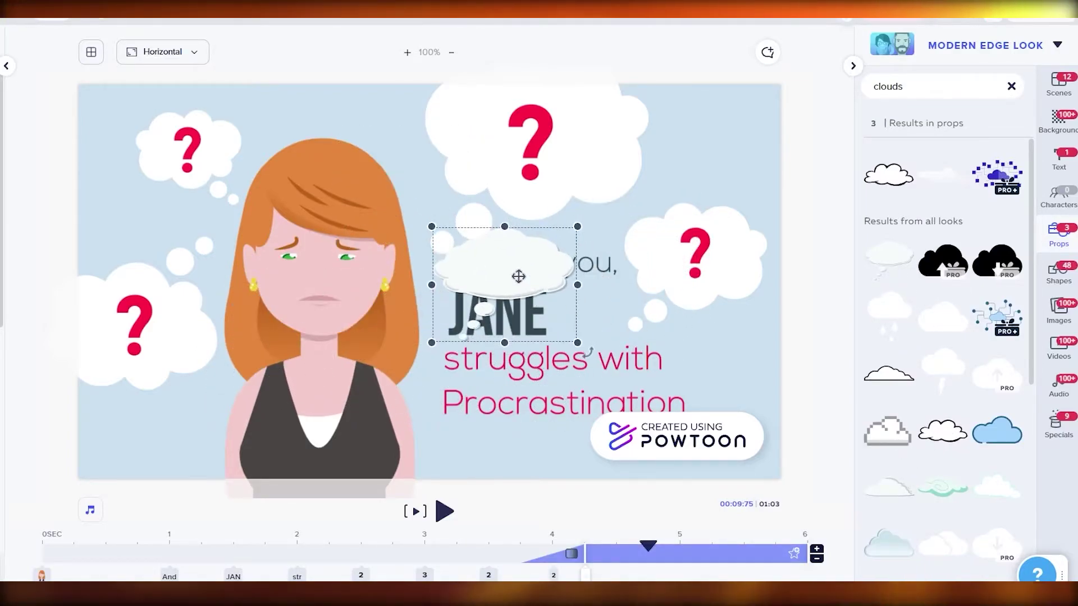
key(Delete)
Play slide 3 of the video and reveal the slide list
click(608, 275)
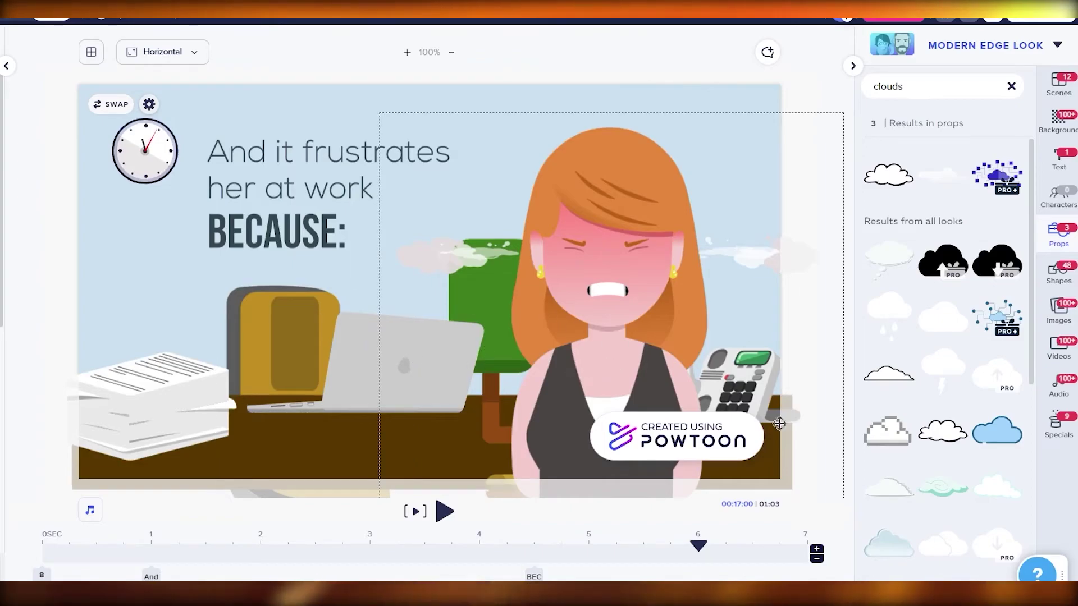
click(444, 510)
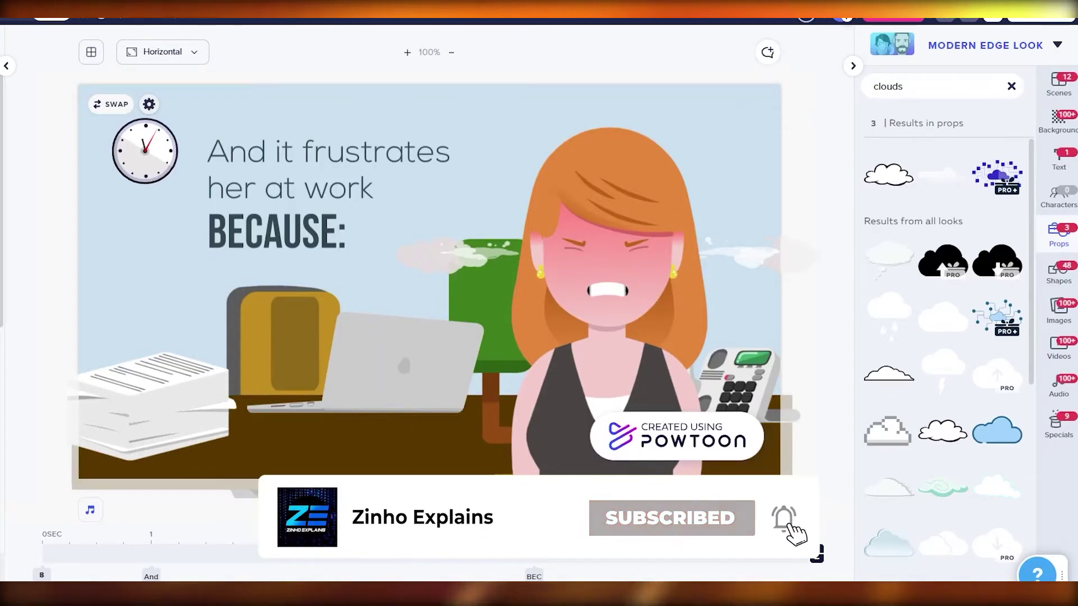
click(6, 66)
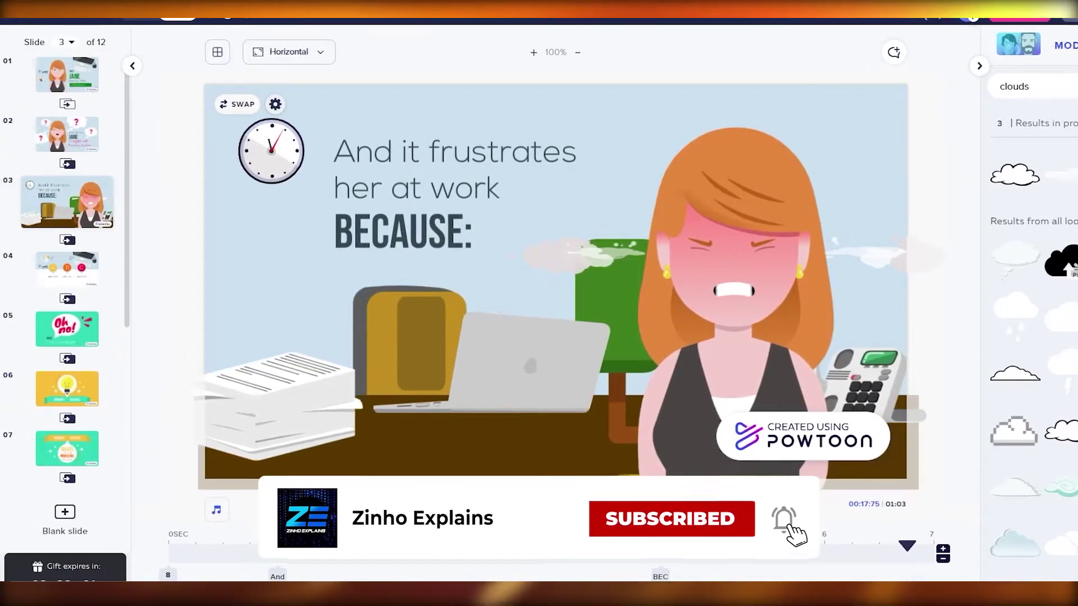
Start creating a new Animated Explainer and browse the full collection of templates
click(20, 21)
click(61, 91)
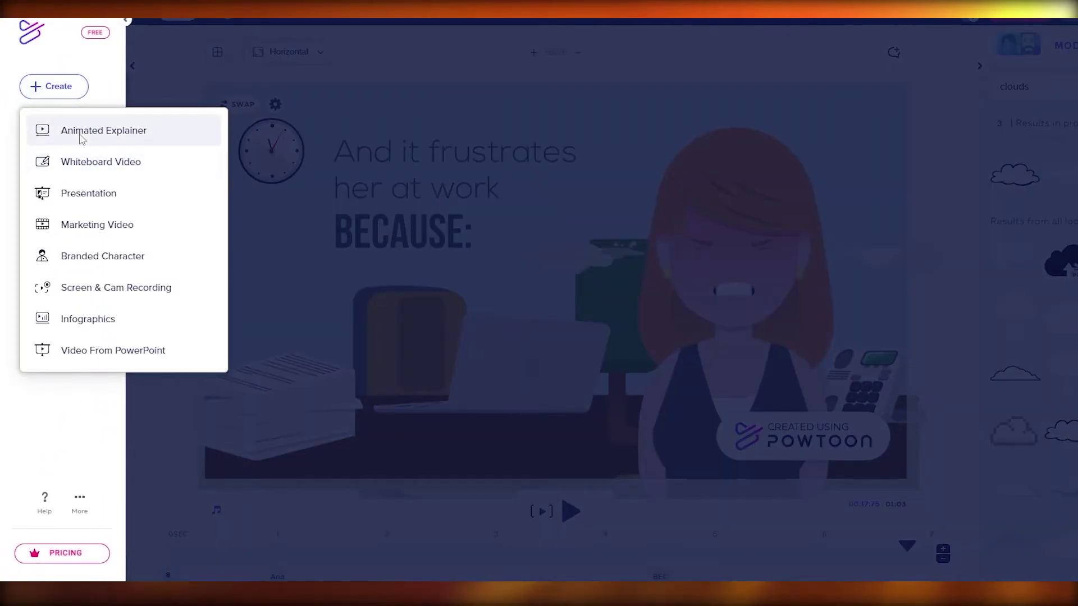
click(82, 135)
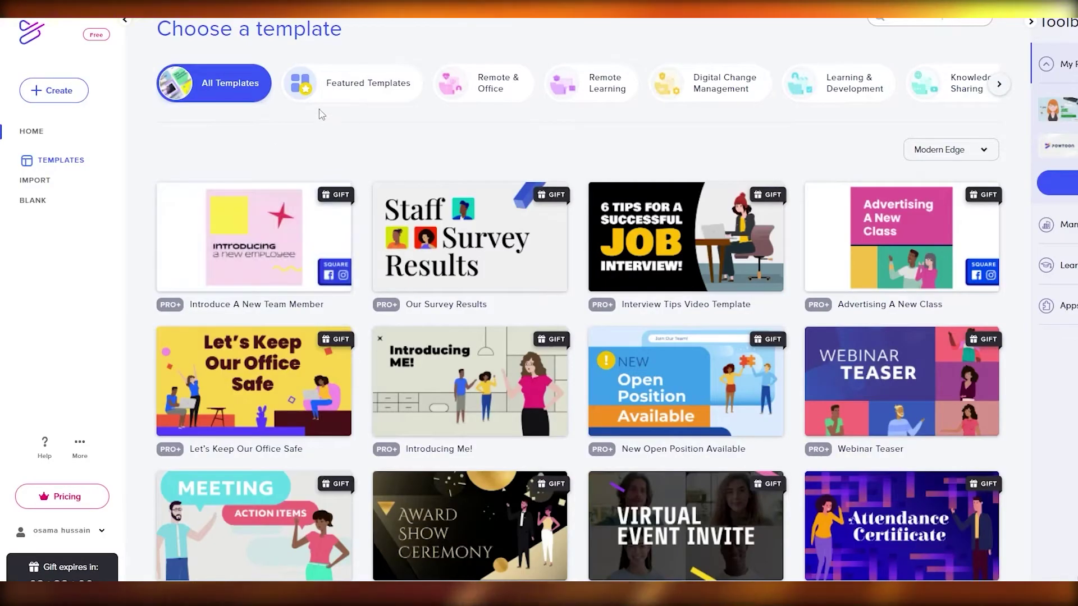
scroll(798, 138, down, 1)
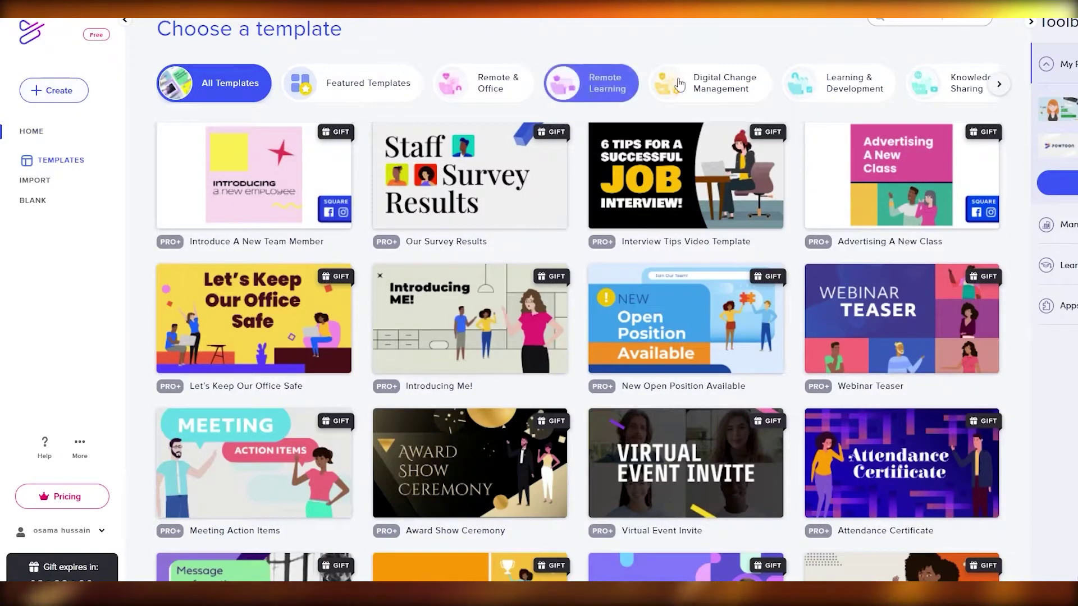
scroll(573, 365, down, 10)
scroll(572, 365, down, 20)
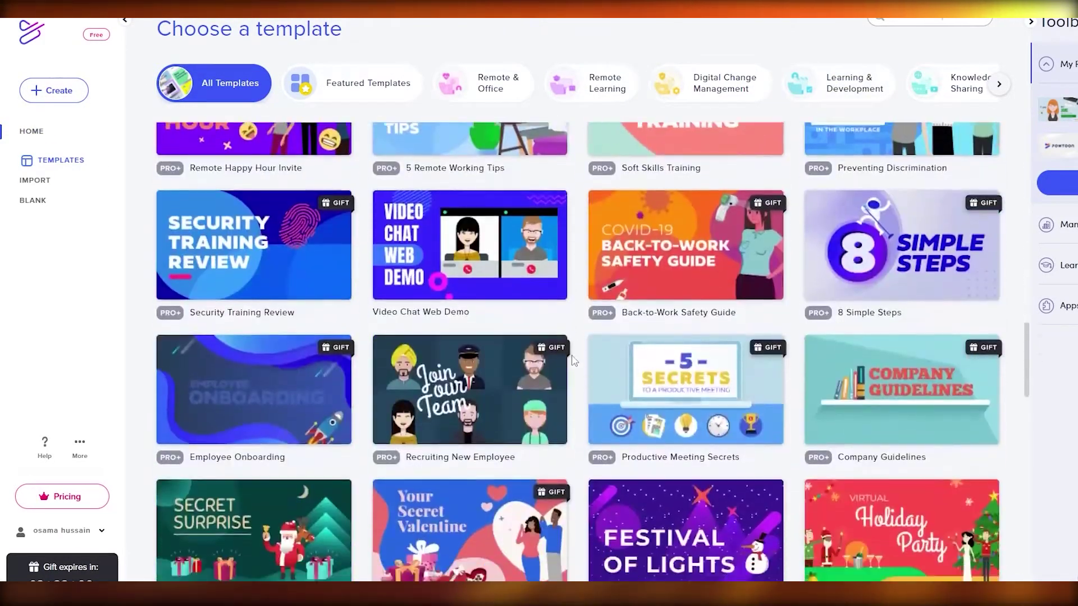
scroll(573, 358, up, 20)
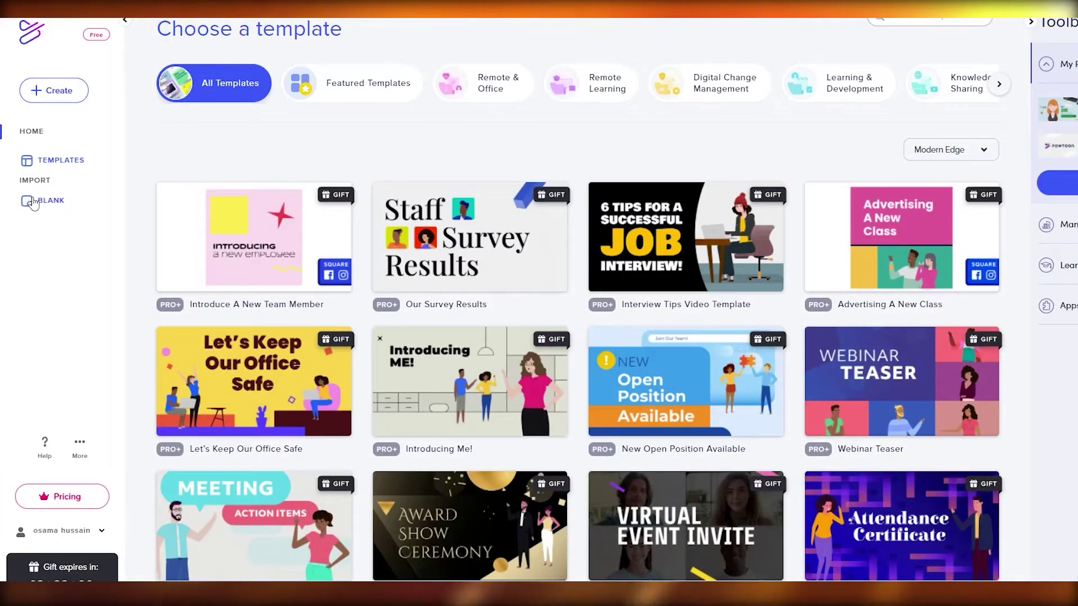
Create a blank video in the Horizontal format and look through the available scene categories
click(41, 202)
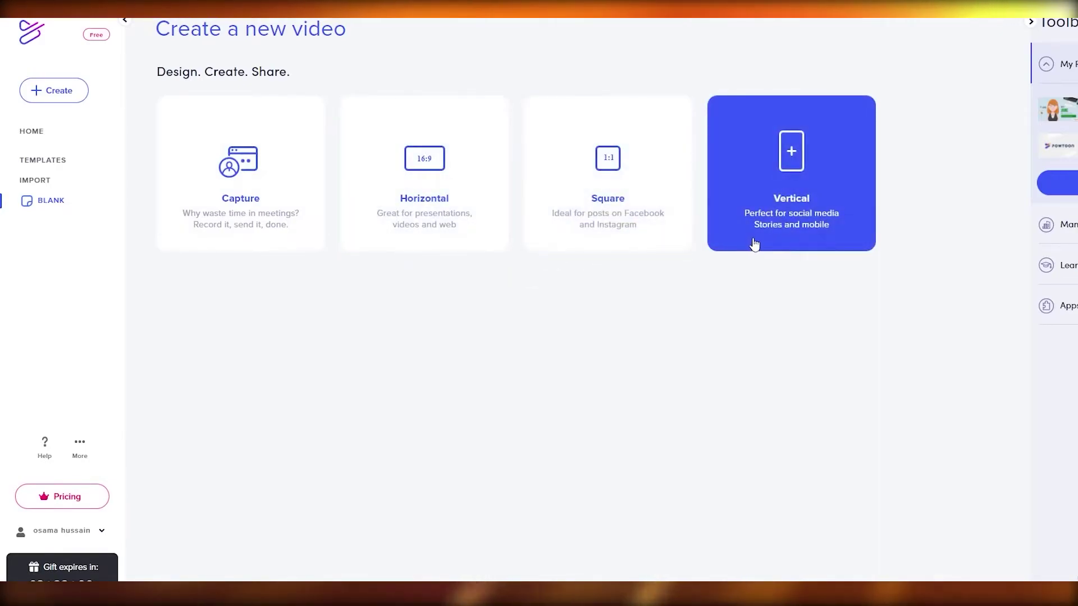
click(449, 244)
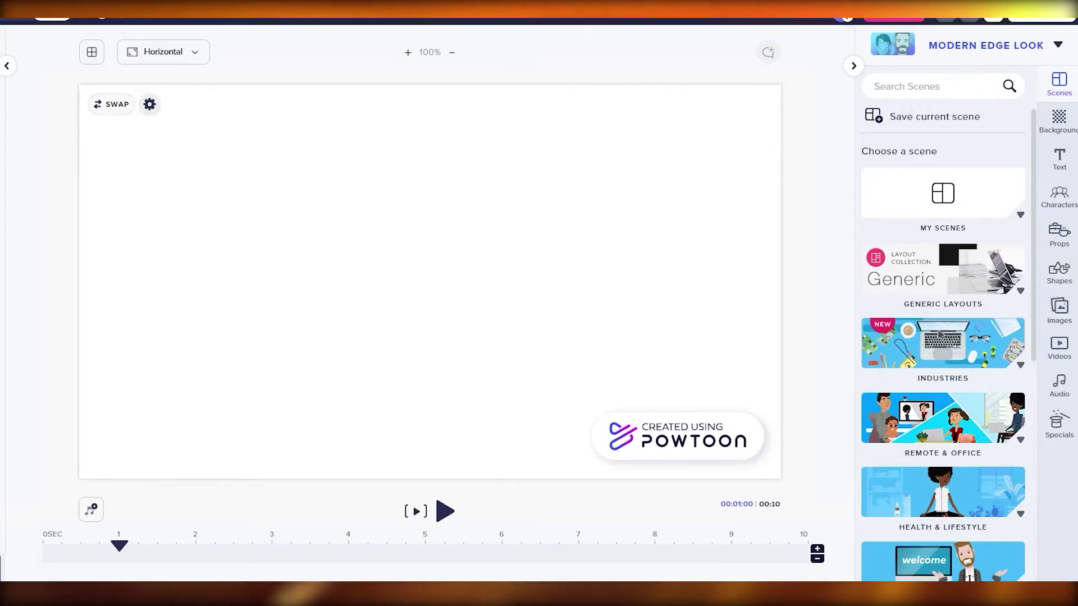
scroll(941, 337, down, 2)
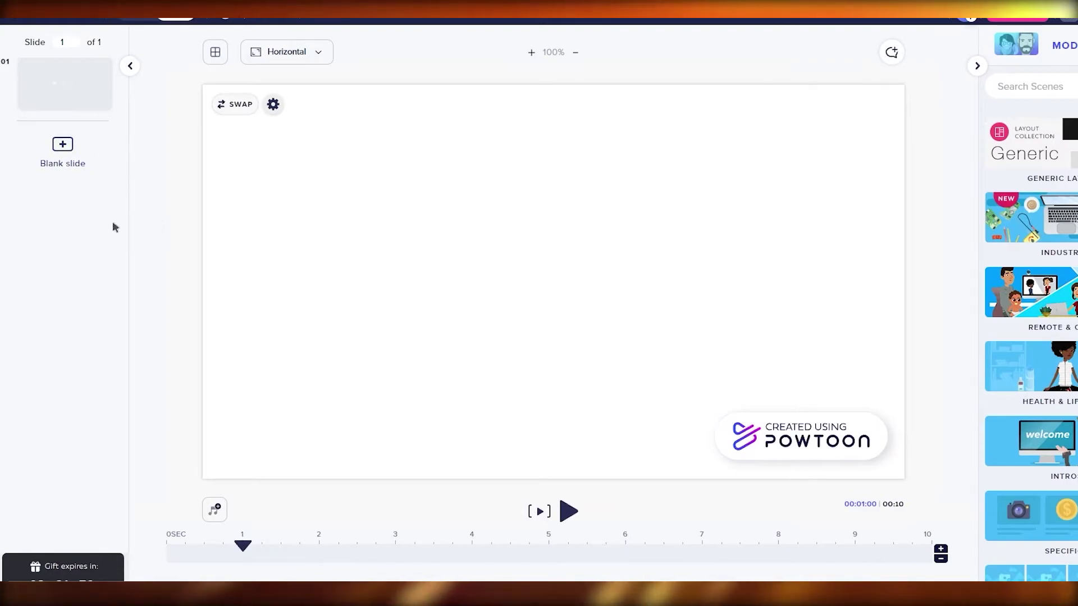
Look through the background categories and bring up the background color picker
click(1069, 132)
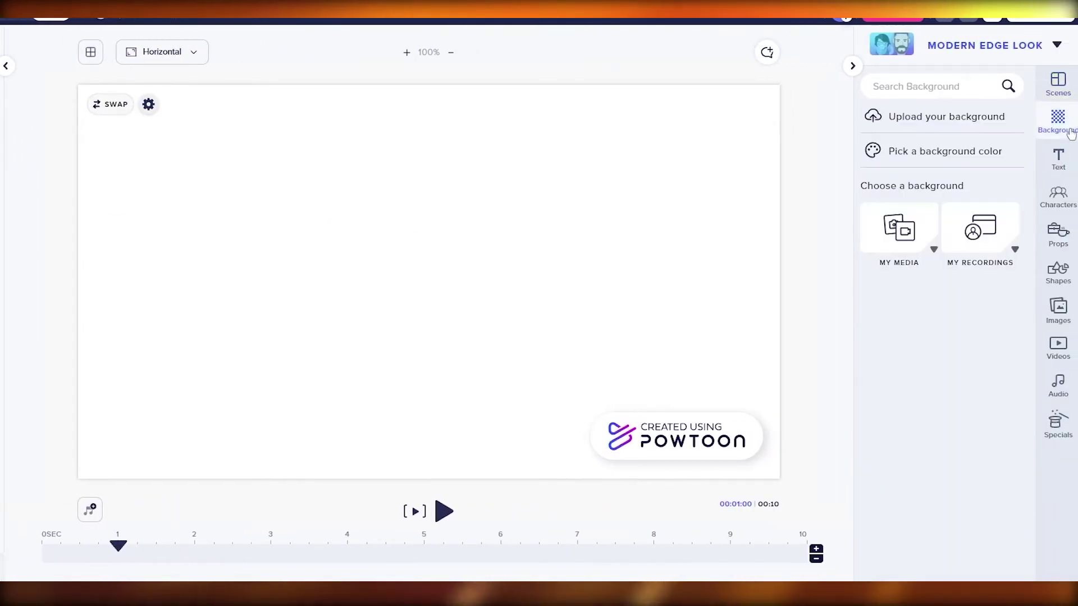
scroll(937, 324, down, 2)
scroll(937, 324, down, 9)
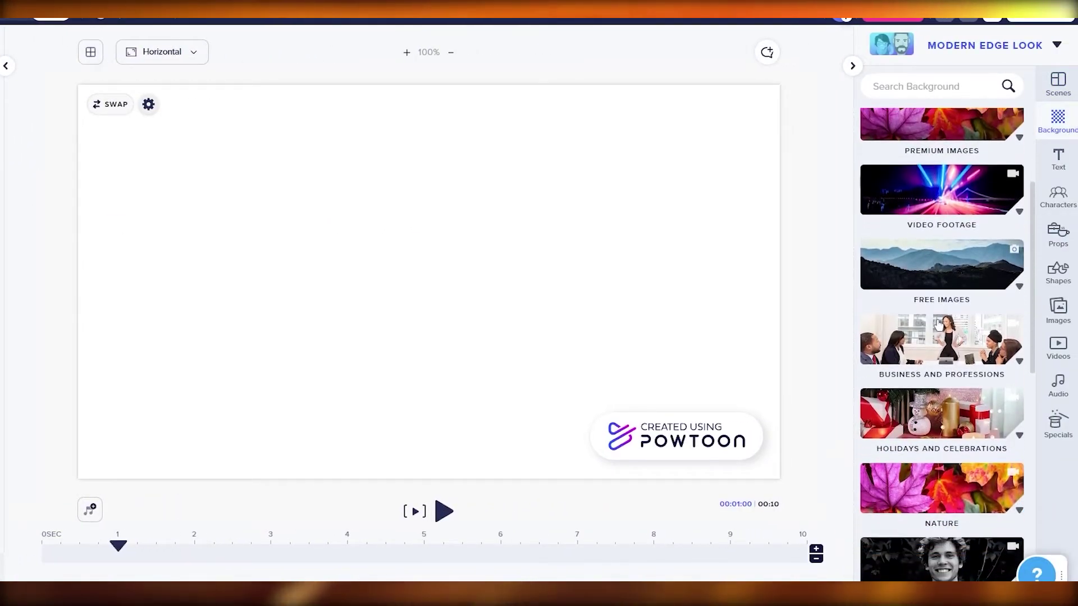
scroll(974, 412, down, 3)
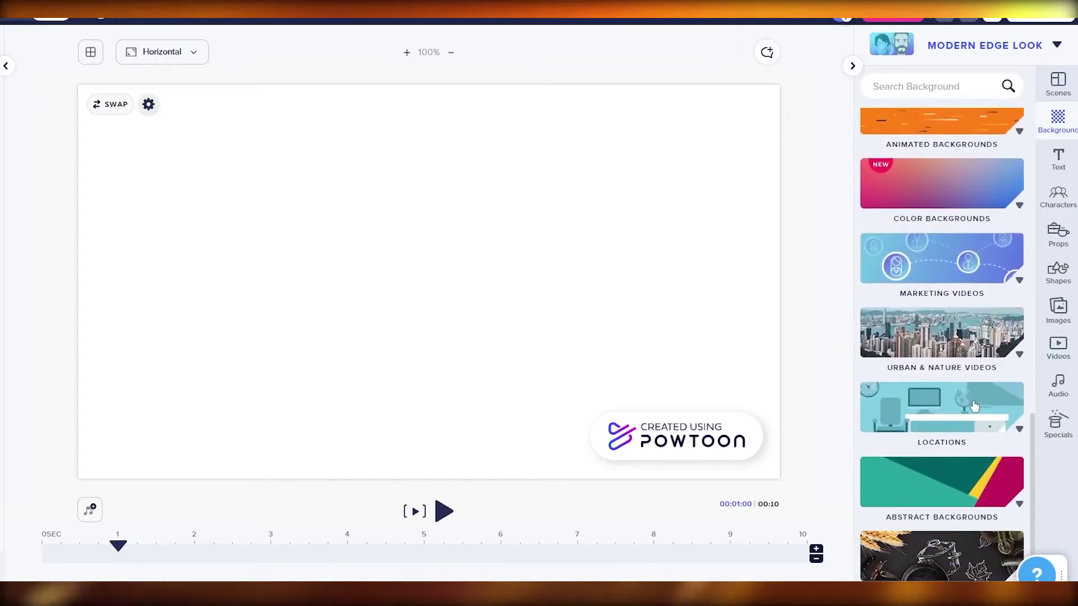
scroll(949, 281, up, 15)
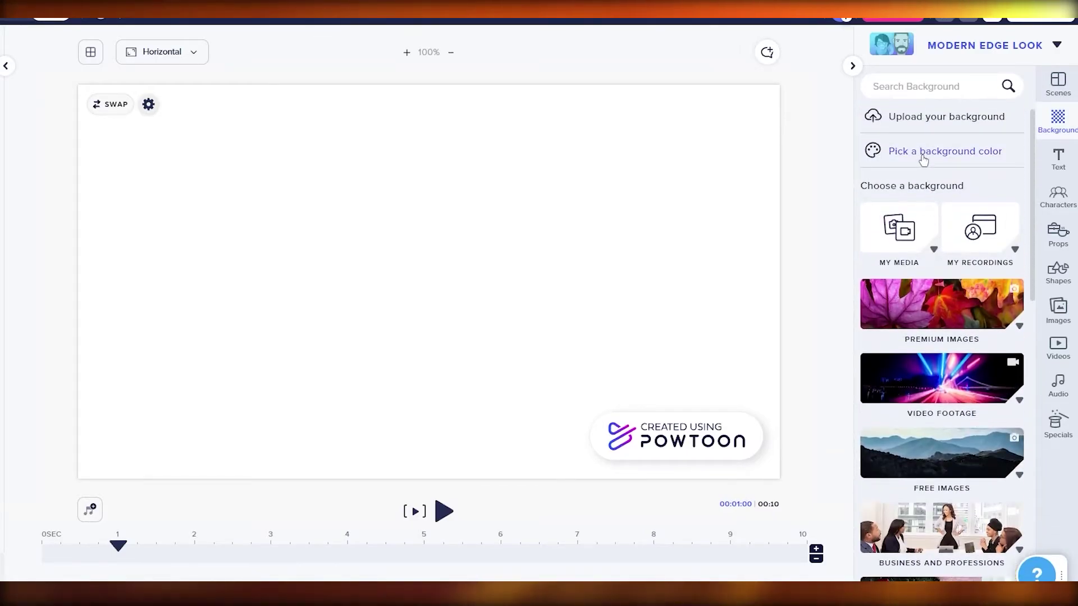
click(923, 161)
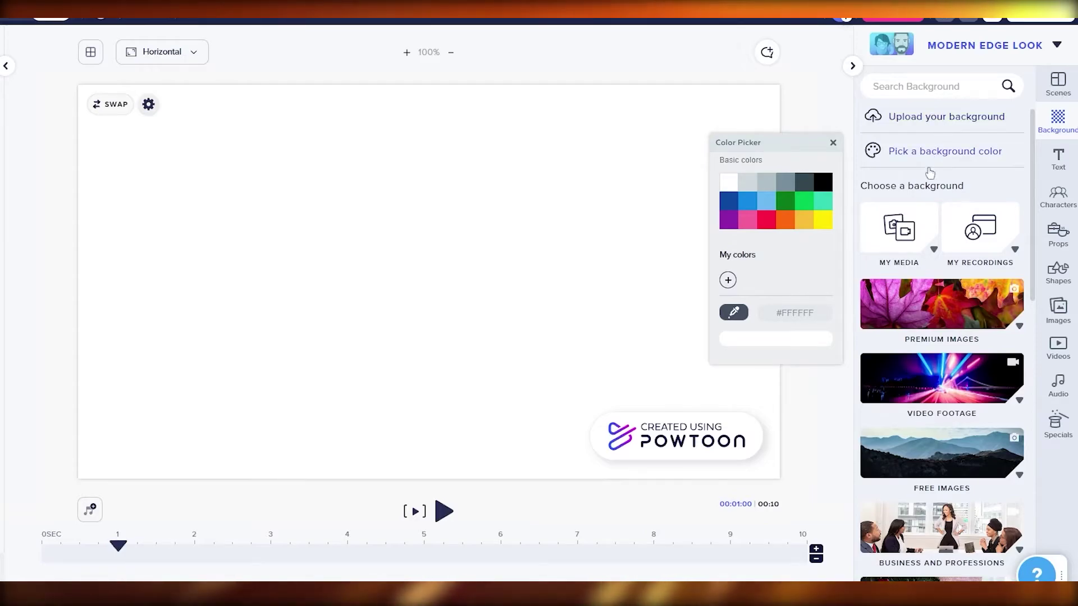
Apply the navy, teal and yellow design from Abstract Backgrounds to the blank slide
scroll(941, 336, down, 8)
click(941, 491)
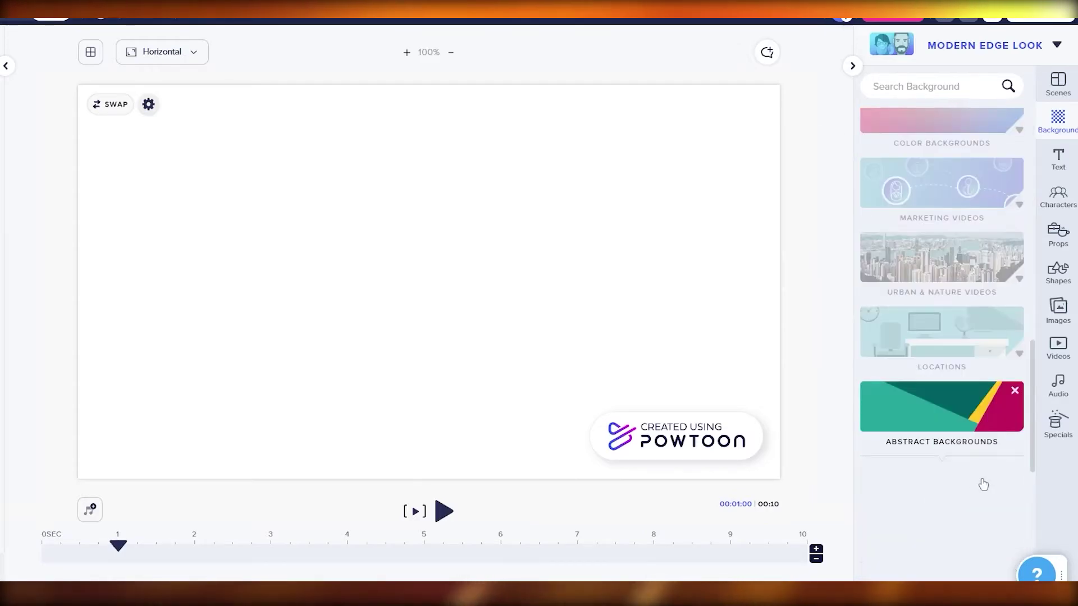
scroll(948, 477, down, 10)
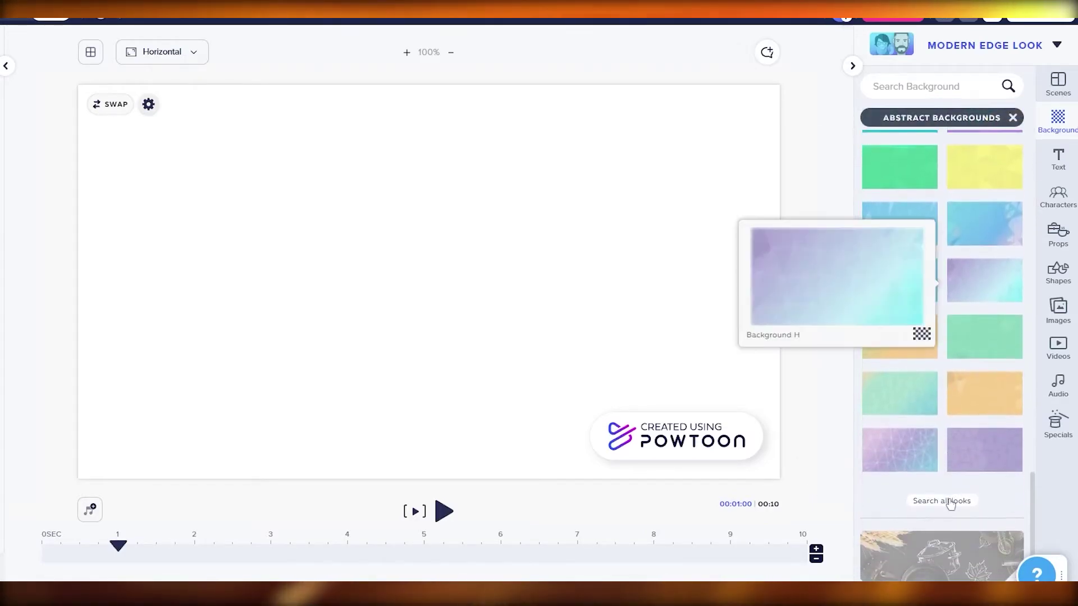
scroll(954, 477, up, 5)
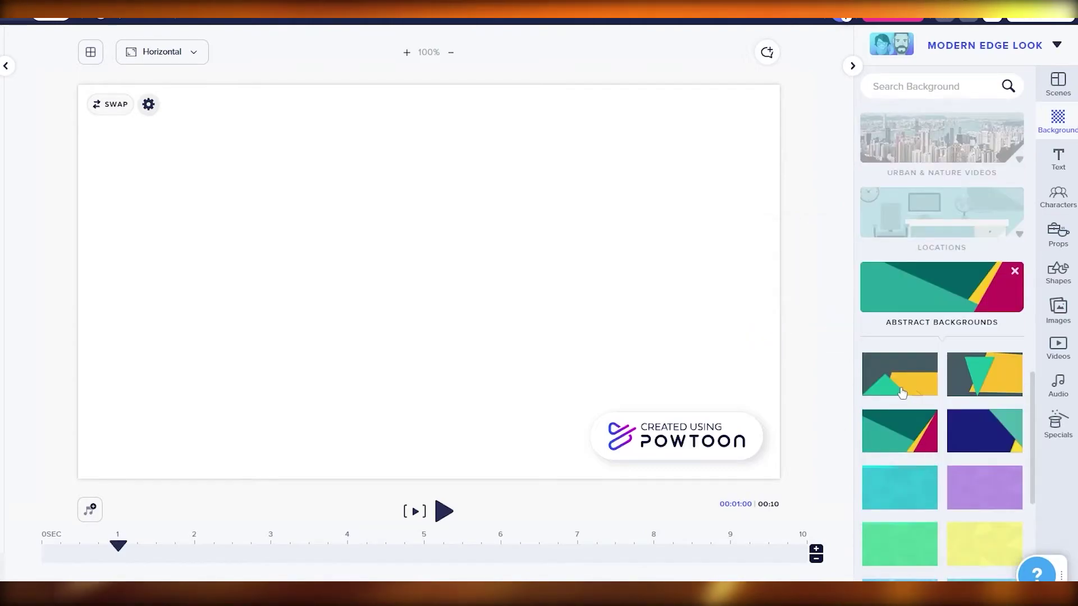
click(965, 444)
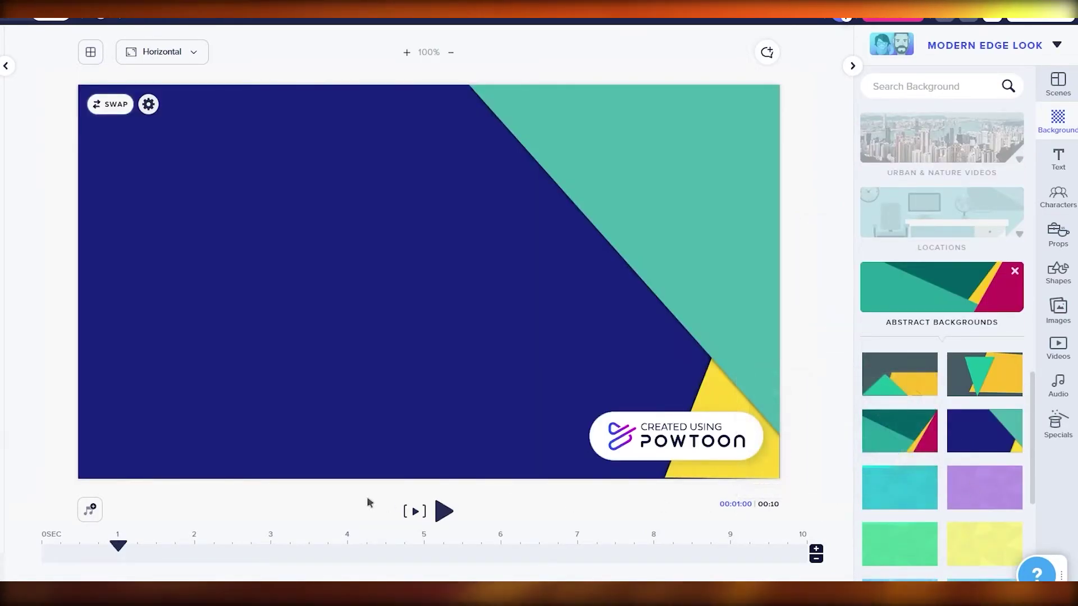
Browse the character collections and open The Office - Free
click(1071, 202)
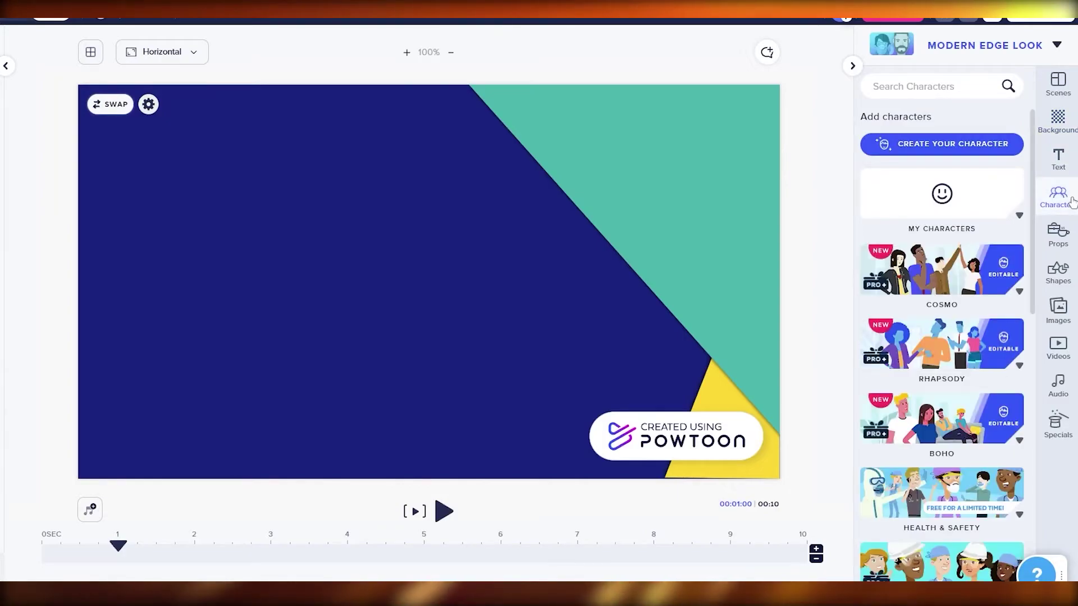
scroll(946, 251, down, 4)
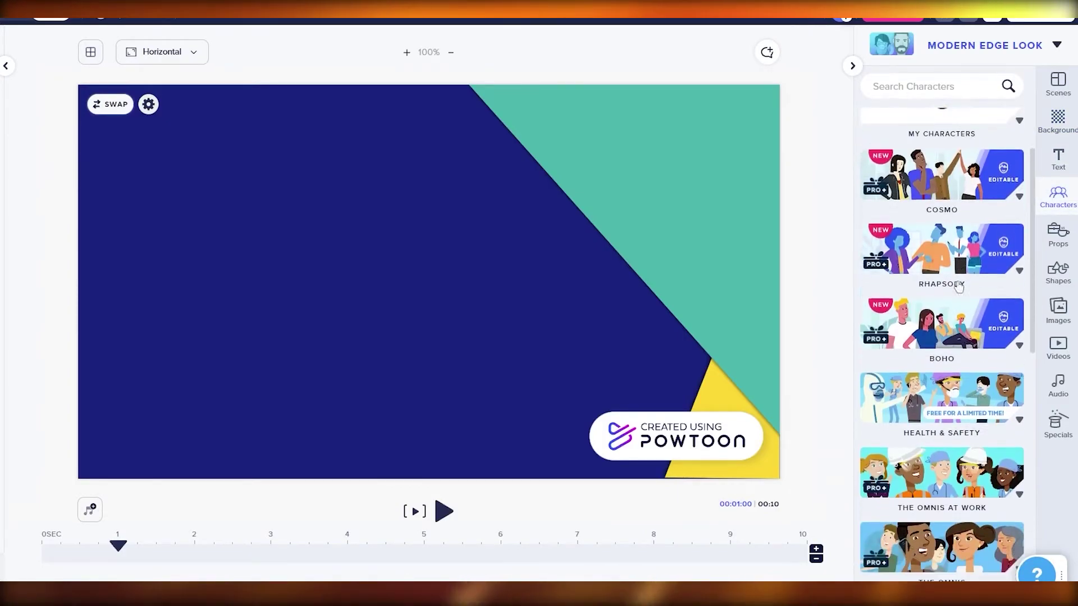
scroll(959, 288, up, 3)
scroll(950, 235, down, 3)
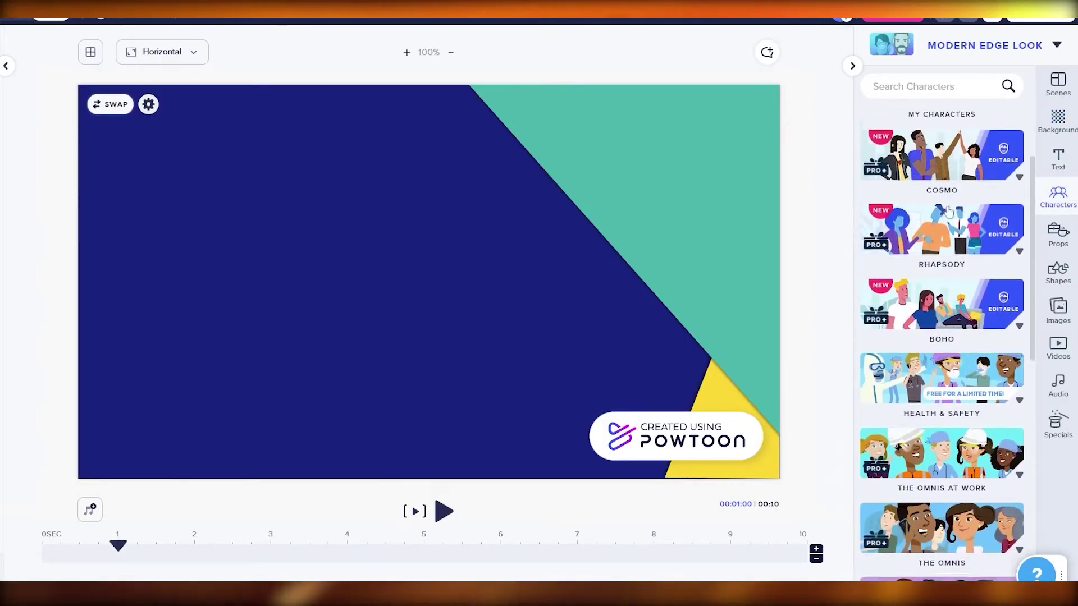
scroll(951, 243, down, 3)
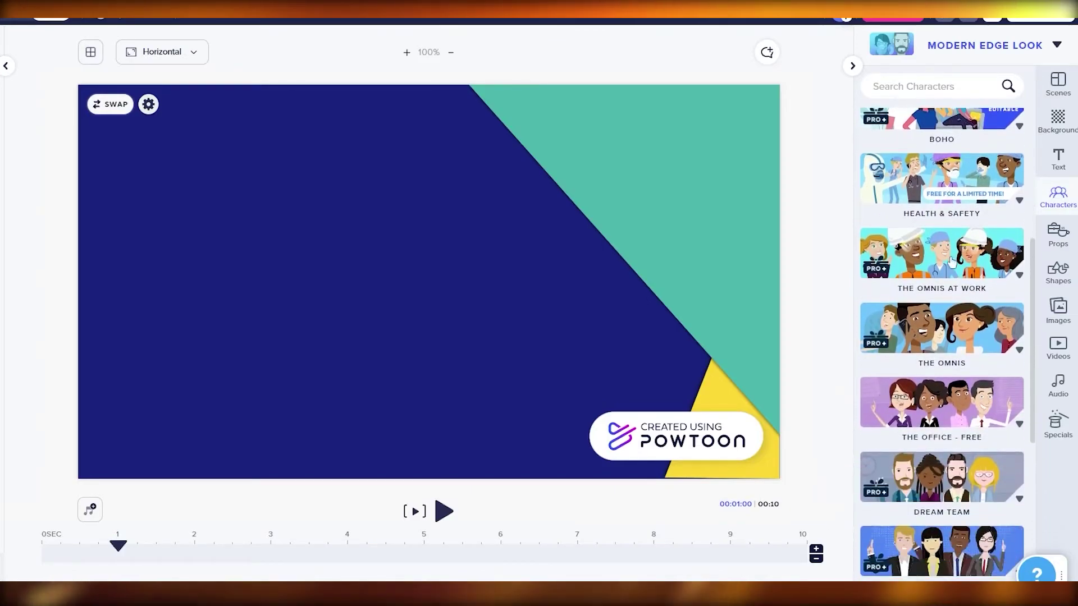
scroll(957, 240, down, 2)
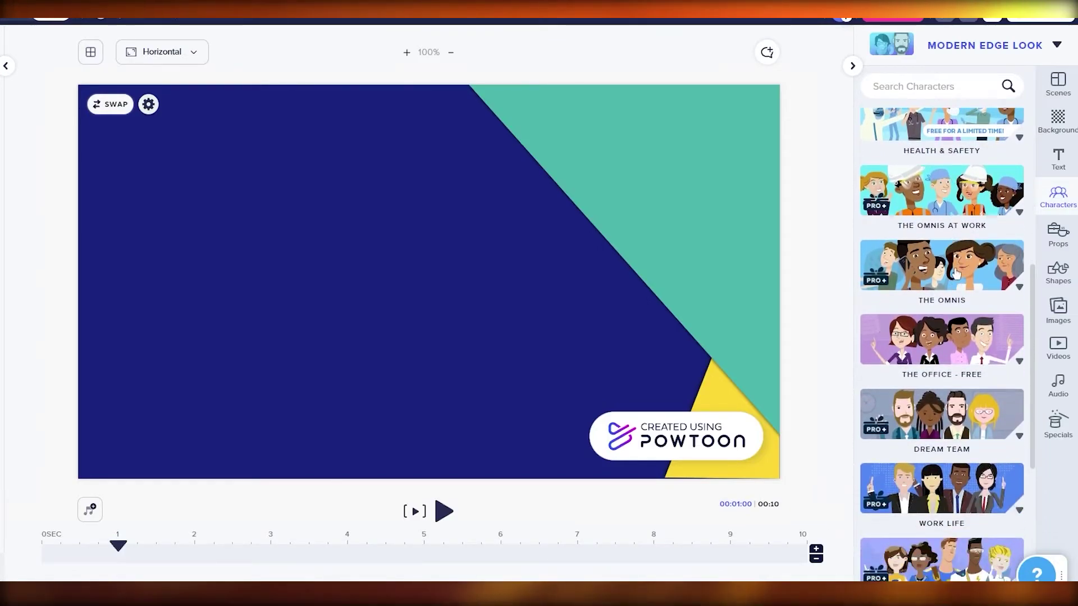
scroll(956, 280, down, 3)
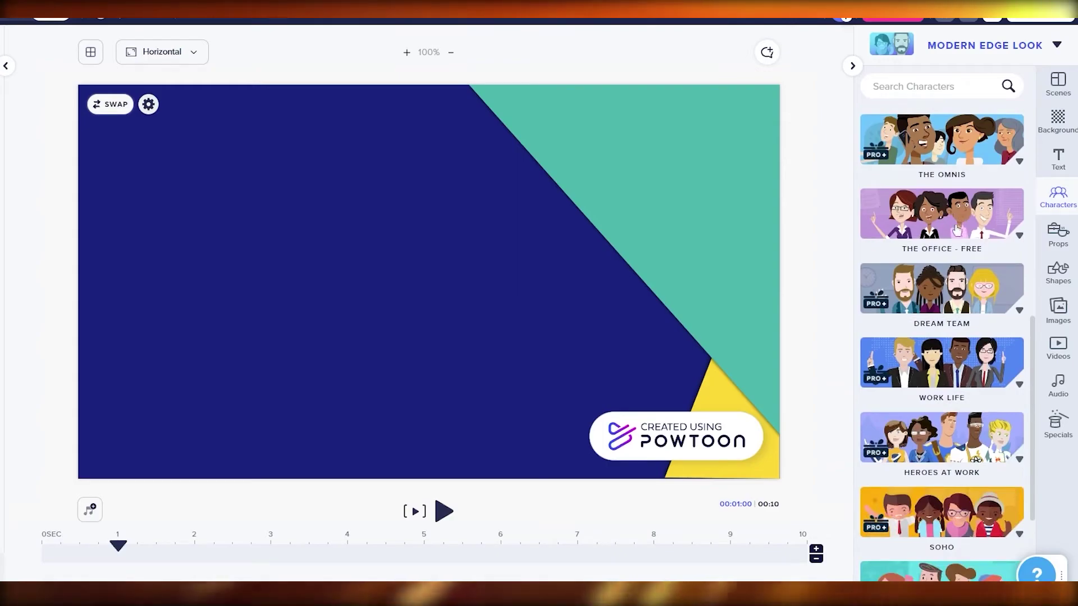
click(957, 237)
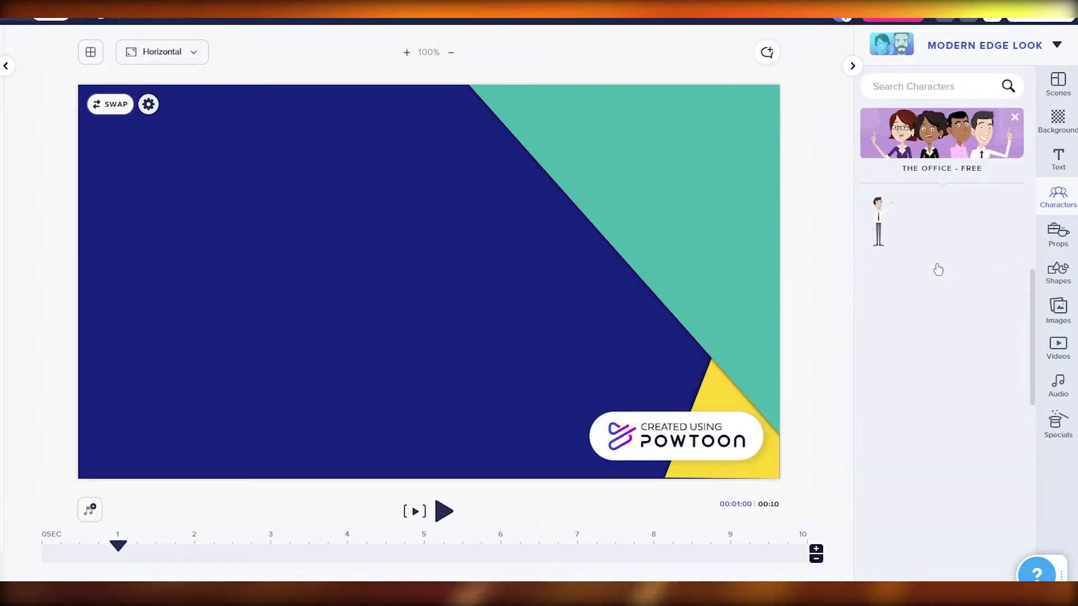
Add the character with the mustard shirt and black tie, enlarge him and place him along the slide's left side
scroll(936, 331, down, 3)
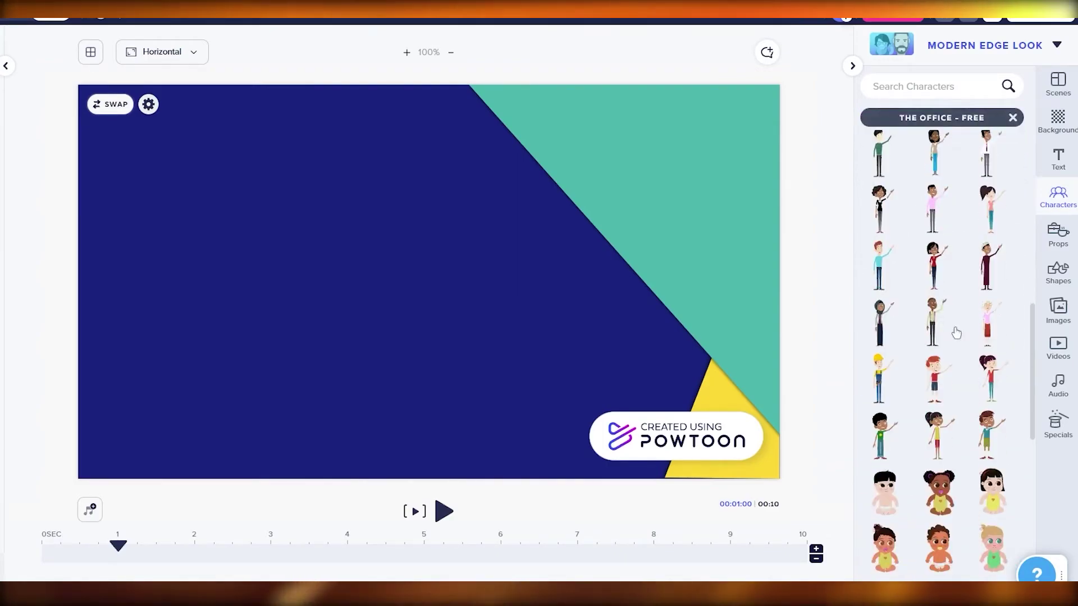
scroll(926, 314, up, 5)
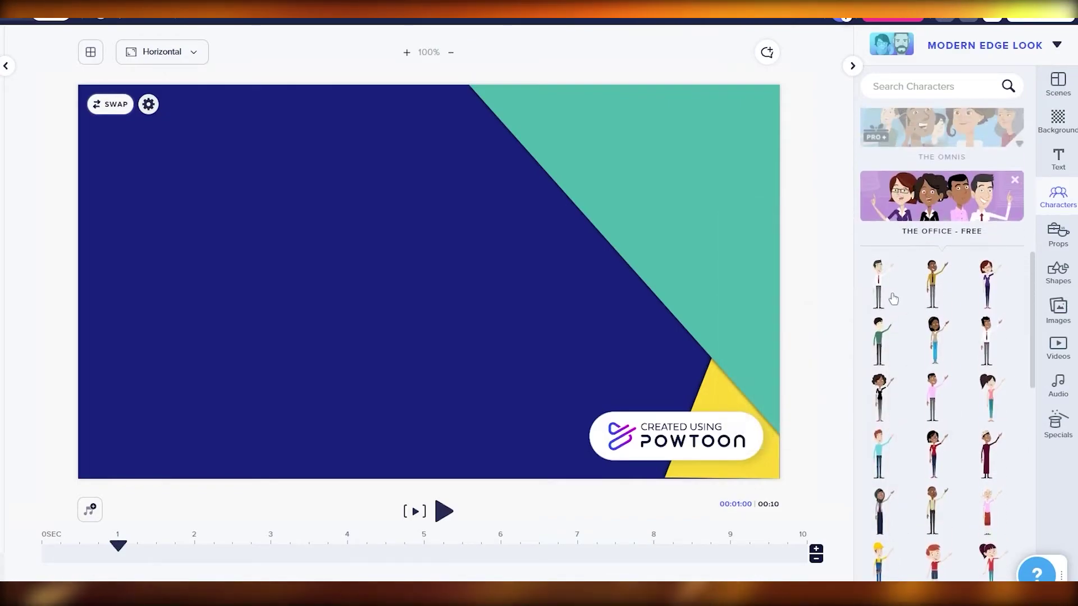
click(936, 299)
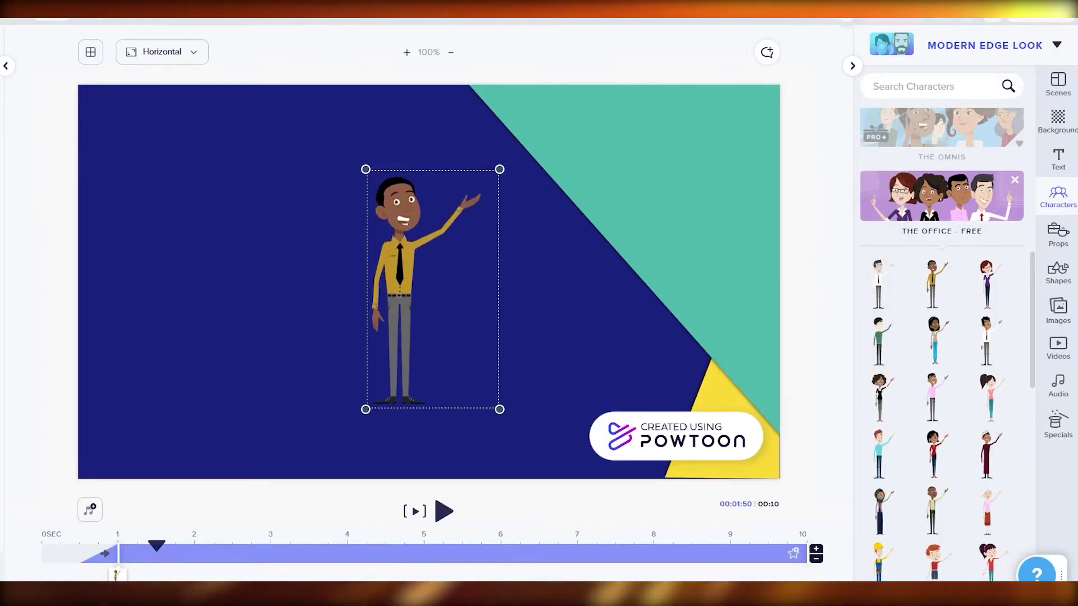
drag(479, 355, 239, 355)
click(410, 351)
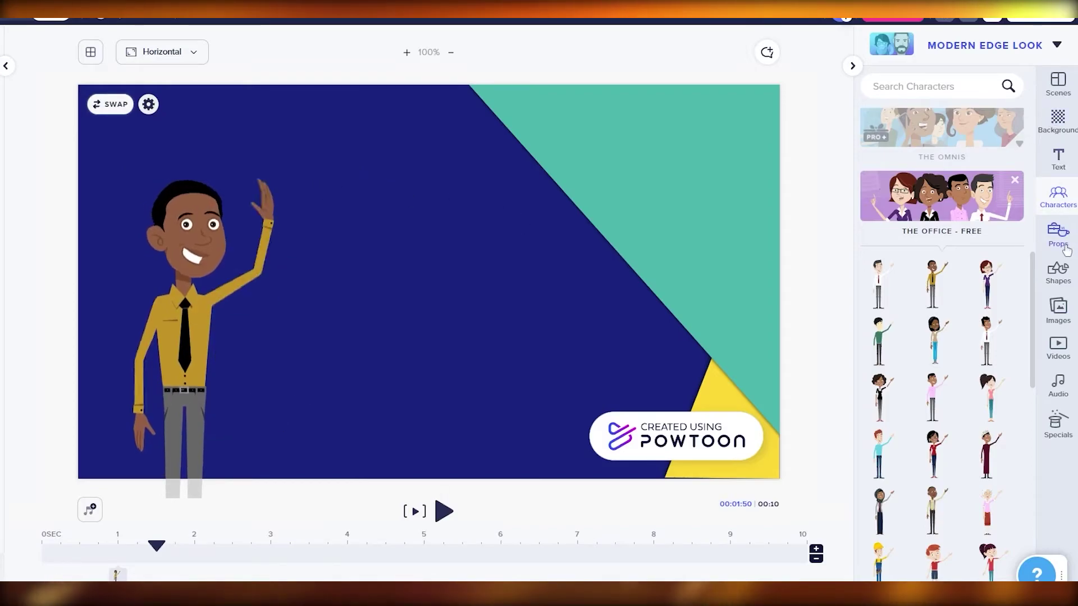
Insert the first light blue oval speech bubble from the Text Elements collection onto the slide
click(1070, 284)
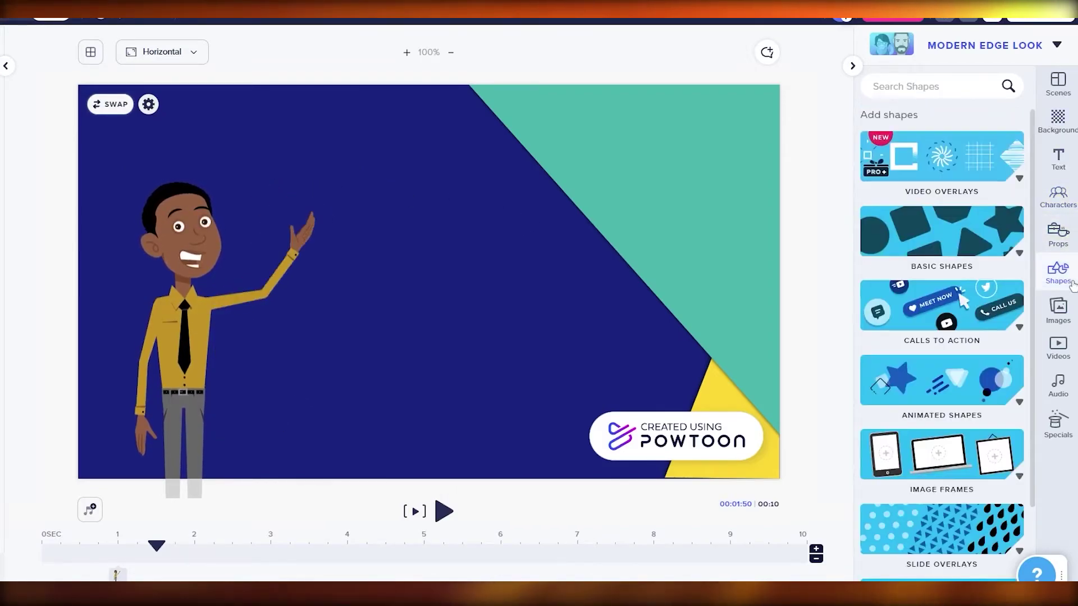
click(1060, 157)
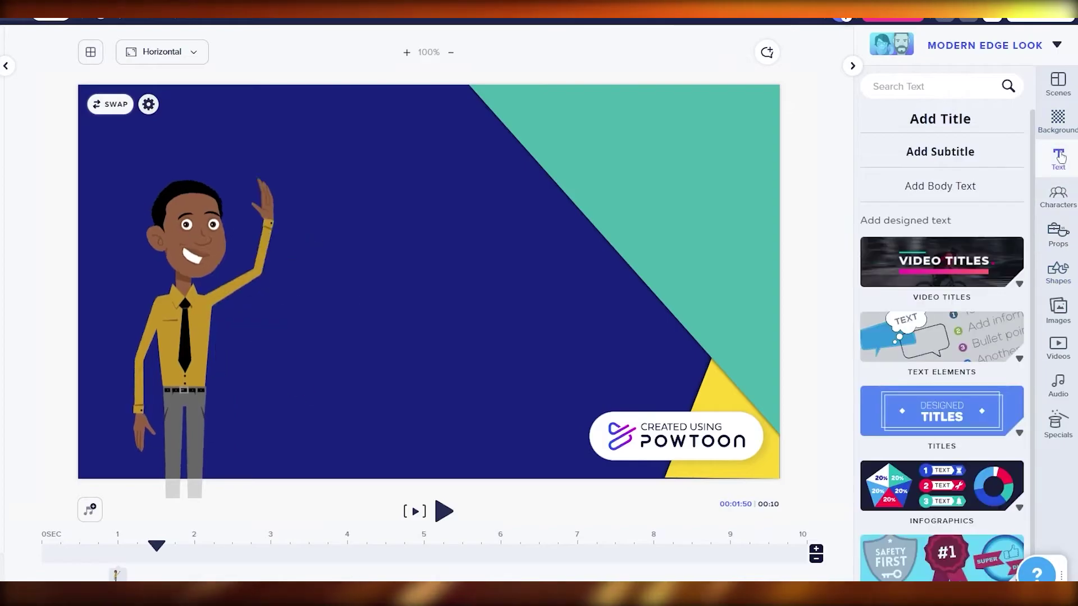
scroll(948, 365, down, 2)
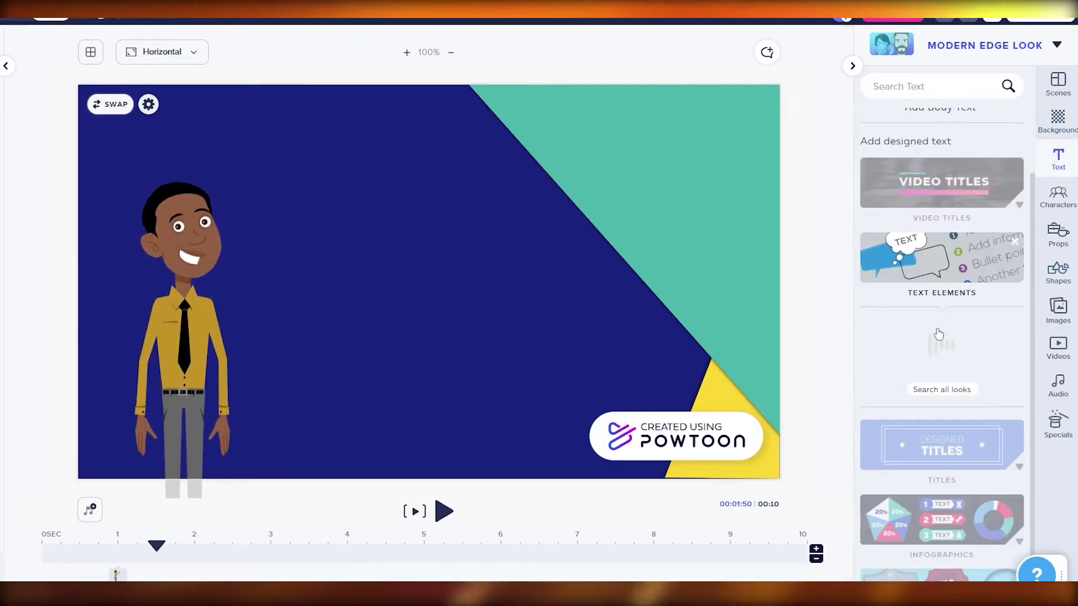
scroll(956, 312, down, 1)
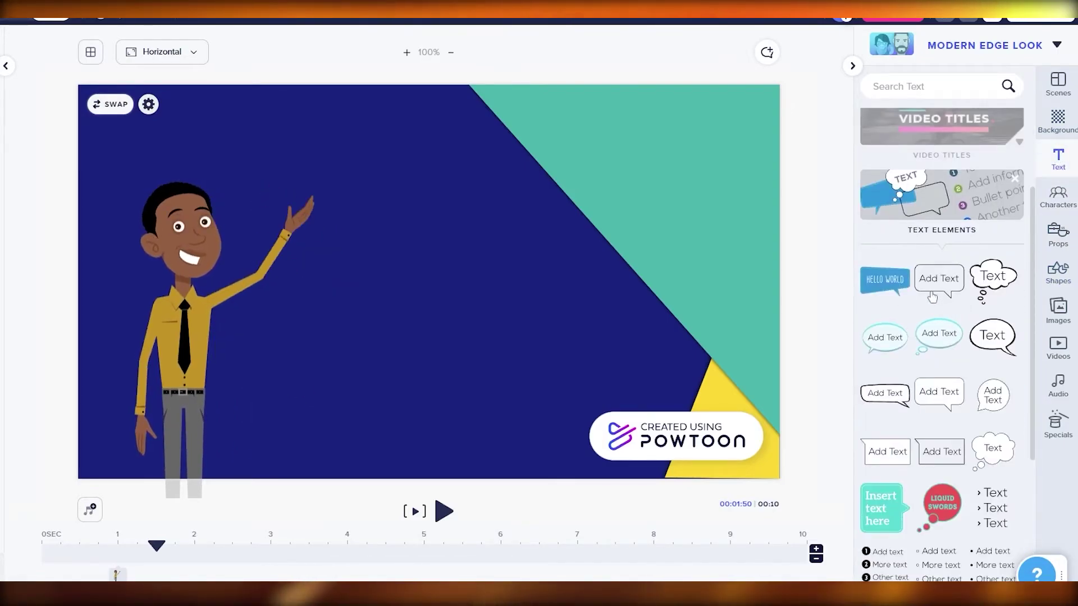
scroll(943, 382, down, 3)
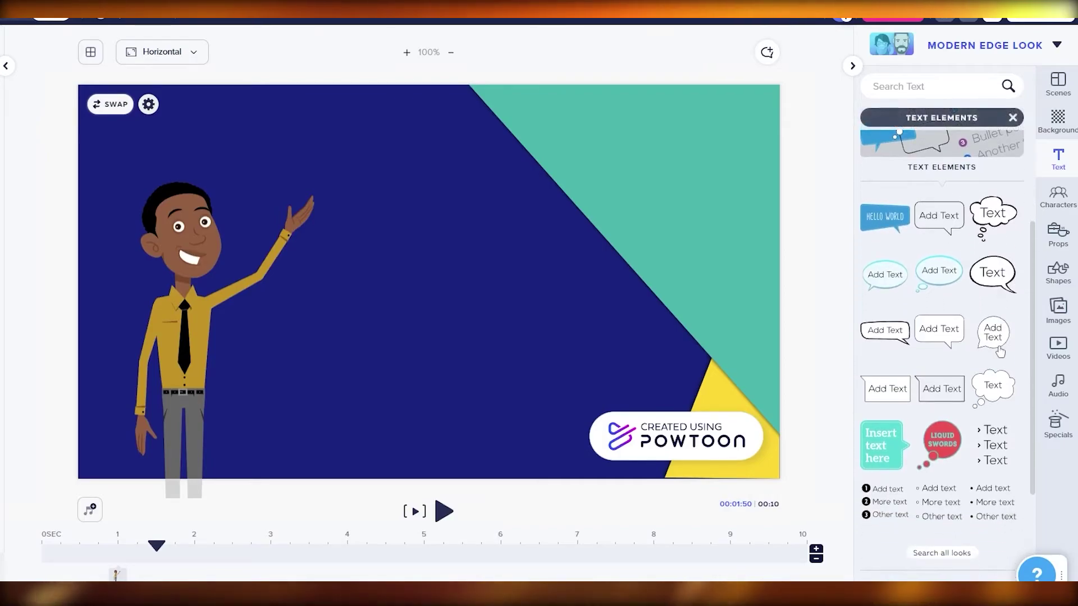
click(884, 211)
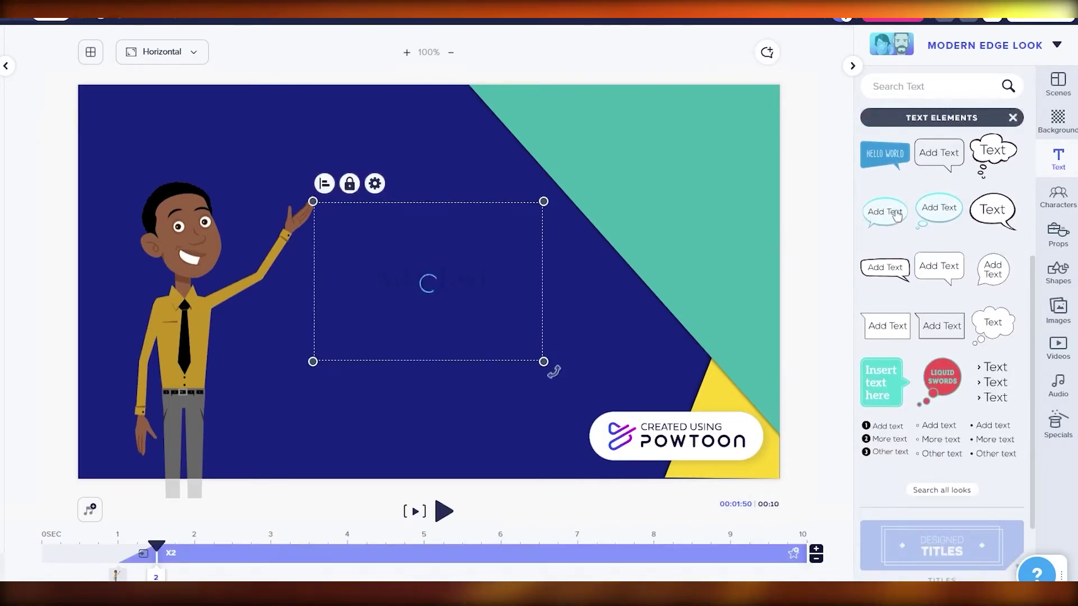
Shrink the speech bubble and place it just above the character's raised hand
drag(404, 271, 407, 203)
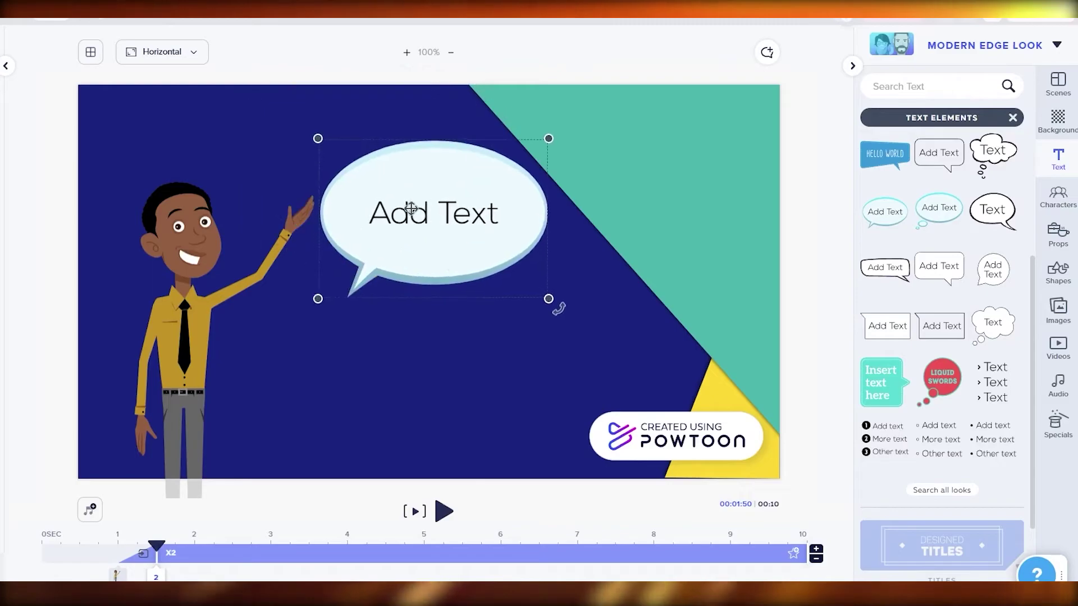
drag(550, 297, 481, 253)
drag(391, 206, 313, 161)
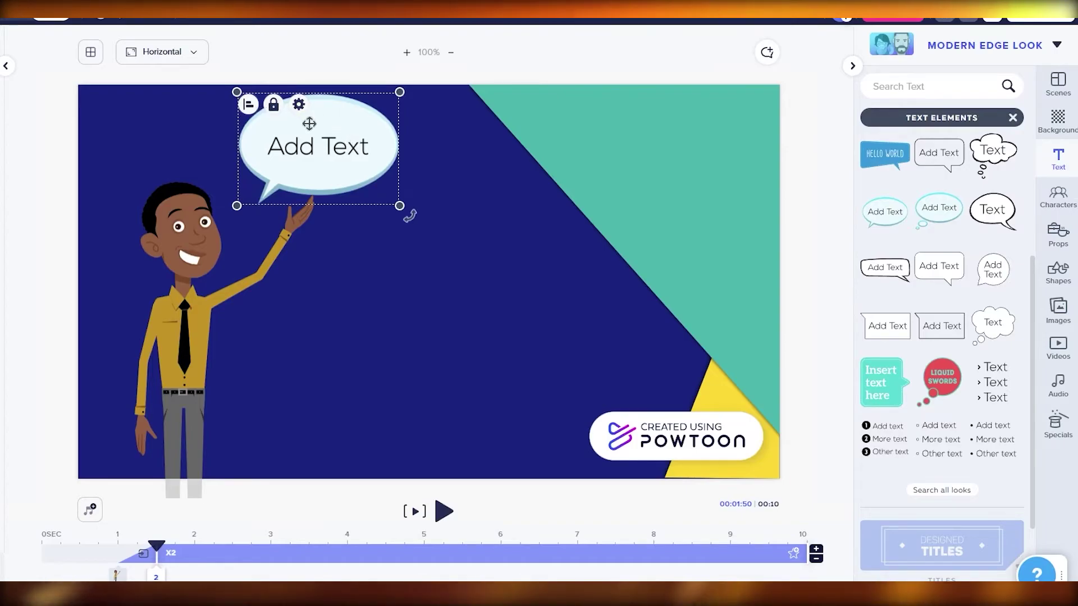
Replace the speech bubble's placeholder text with "Hi, my name is"
double_click(320, 147)
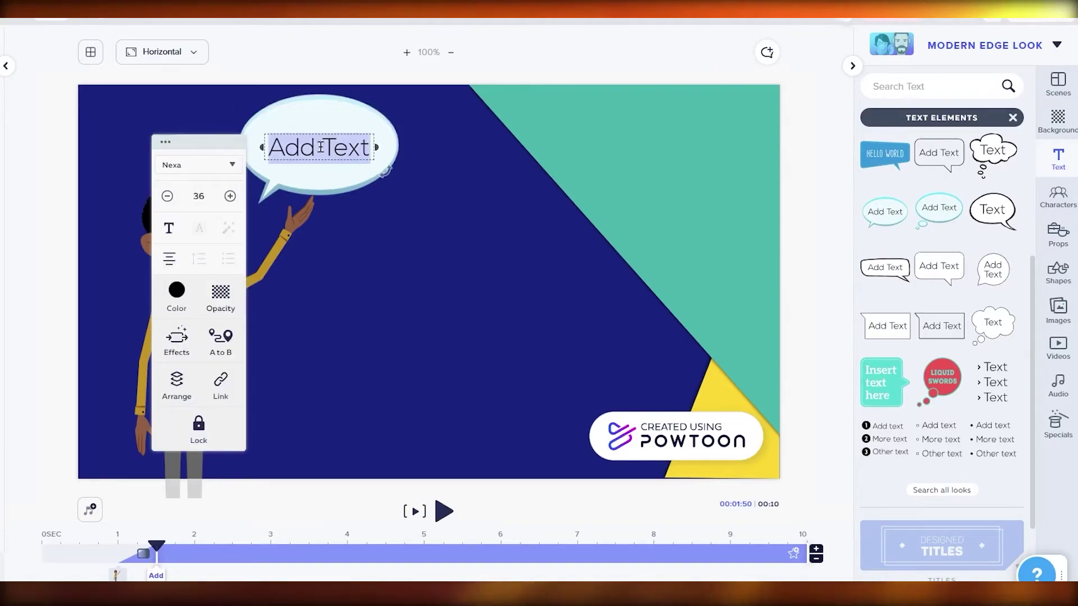
text(Hi, my name is)
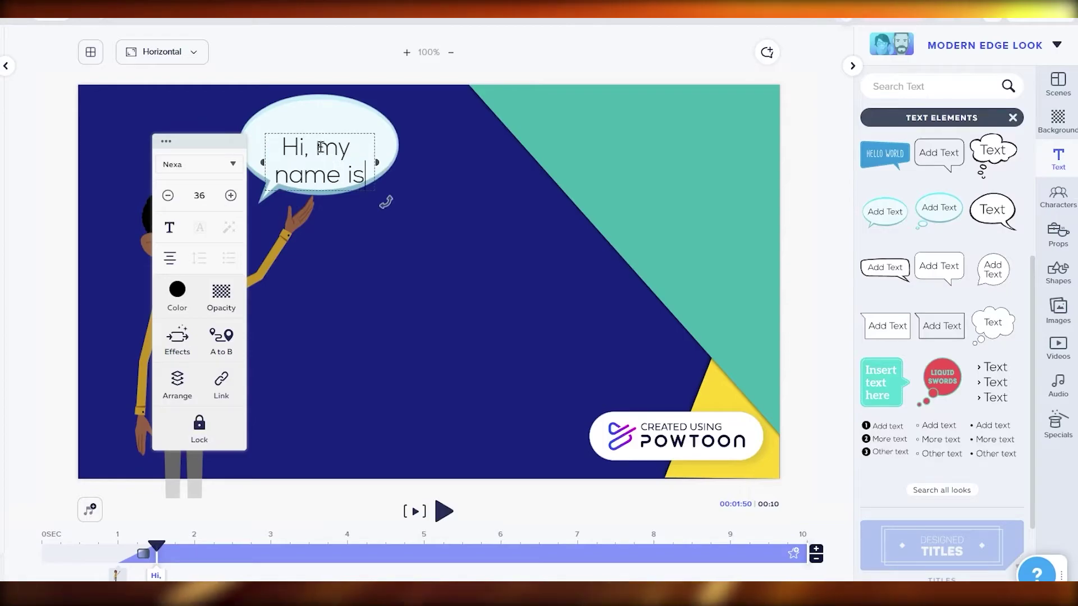
key(Escape)
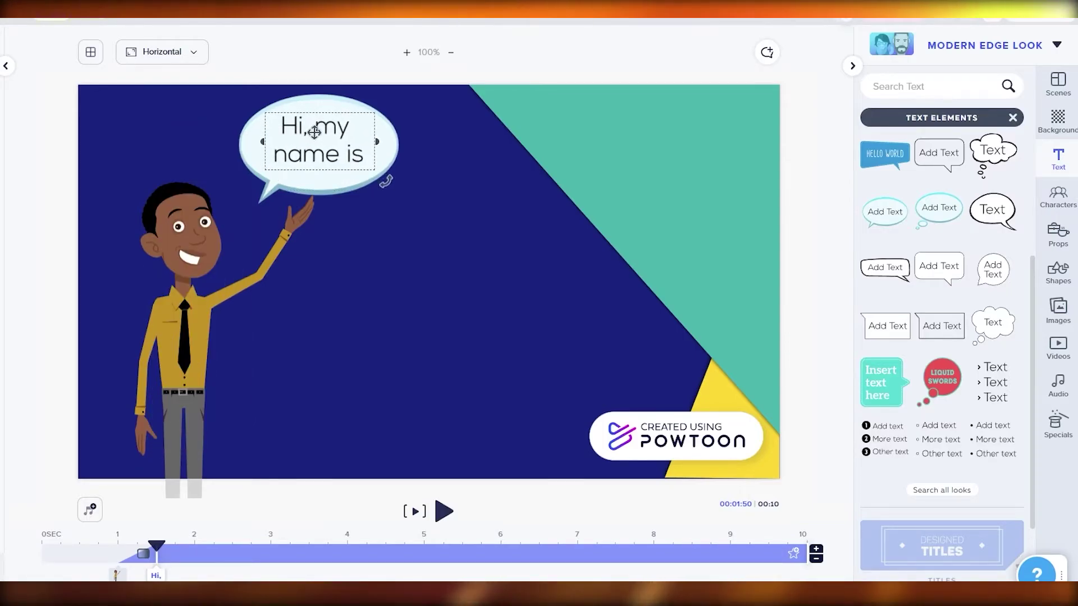
key(Escape)
Shorten the "Hi, my name is" bubble's timing so it runs from about 1.5 to 2.25 seconds
click(157, 546)
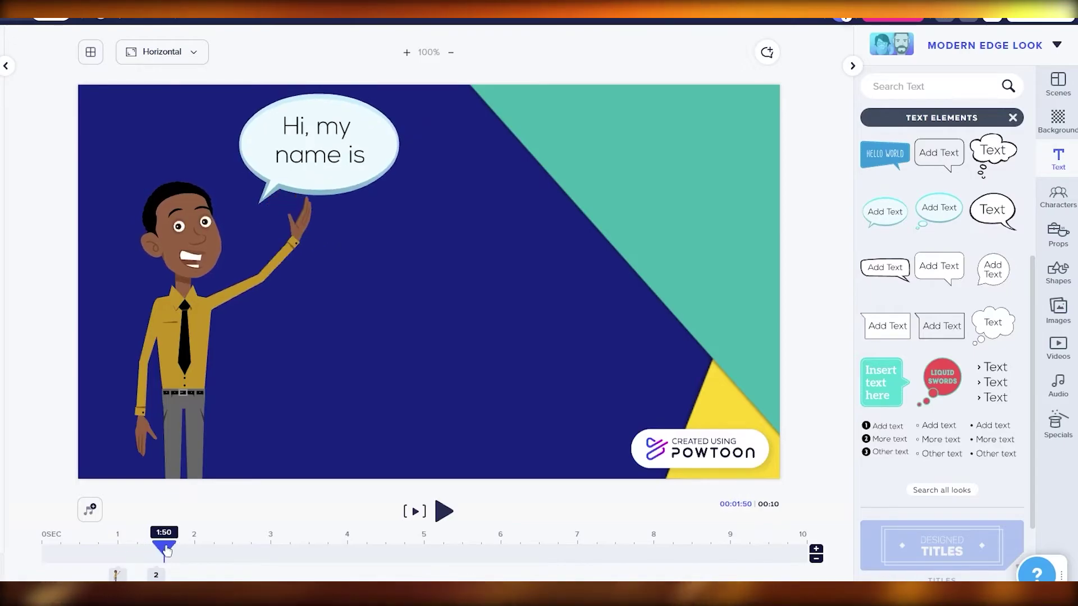
click(167, 552)
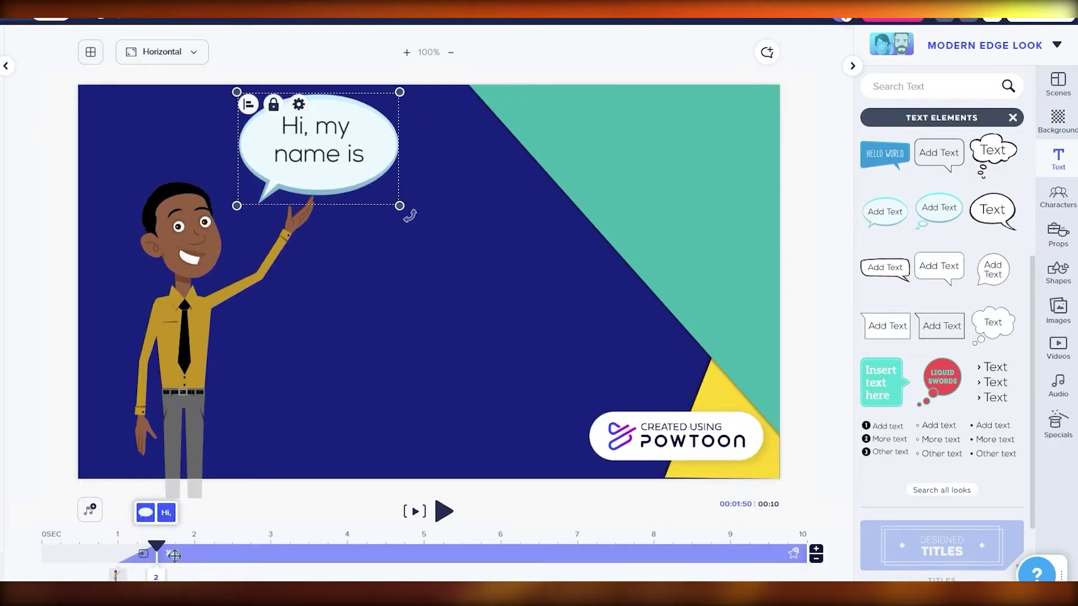
mouse_move(161, 552)
mouse_down()
mouse_move(211, 551)
mouse_move(41, 552)
mouse_move(157, 550)
mouse_up()
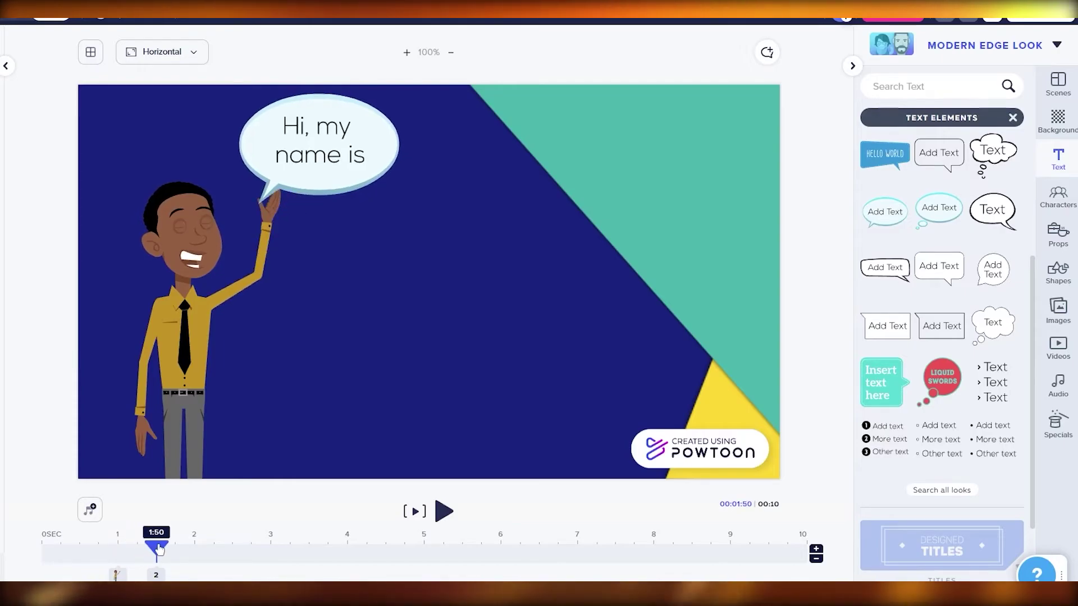
click(157, 576)
drag(747, 554, 714, 554)
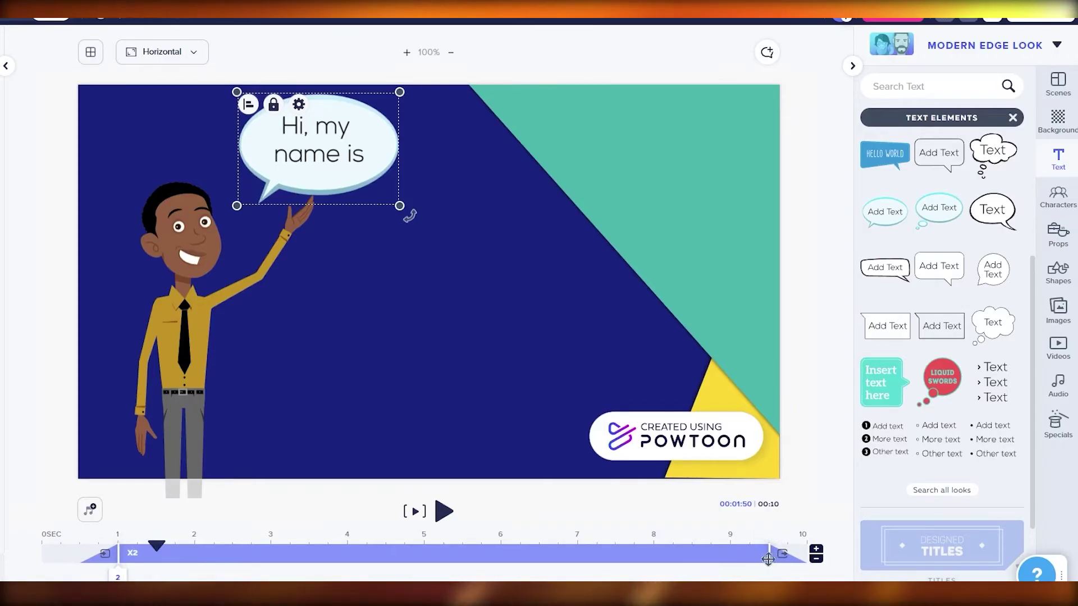
drag(767, 554, 540, 554)
drag(471, 562, 214, 552)
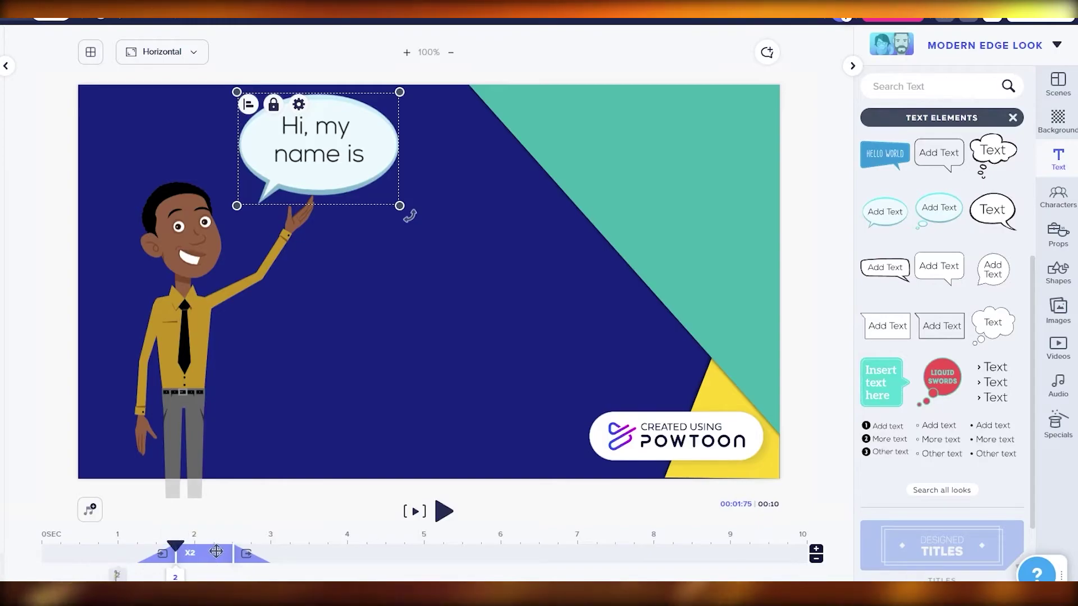
click(126, 546)
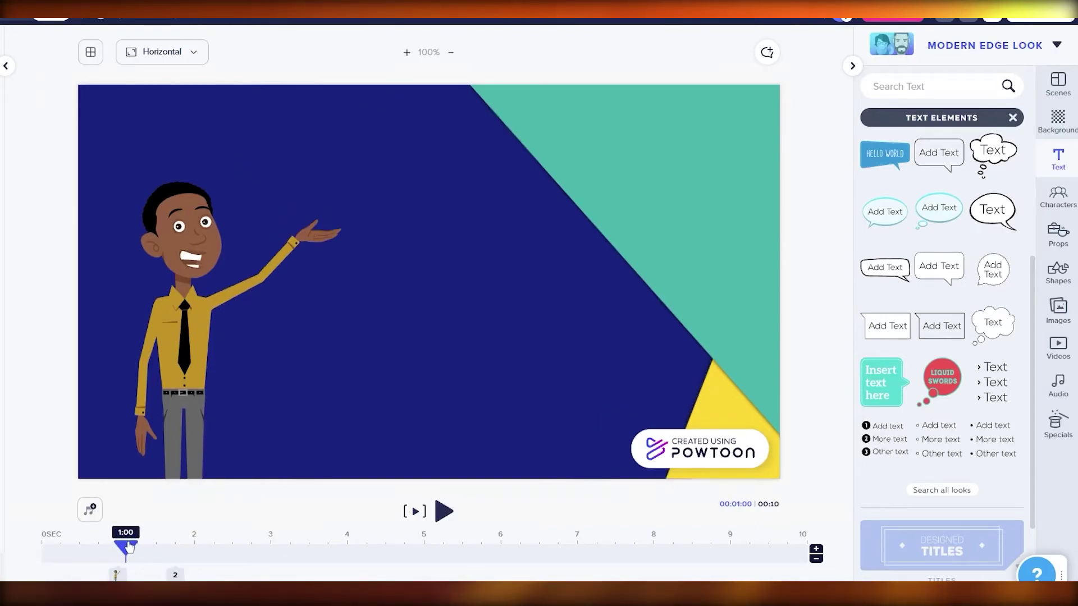
click(125, 543)
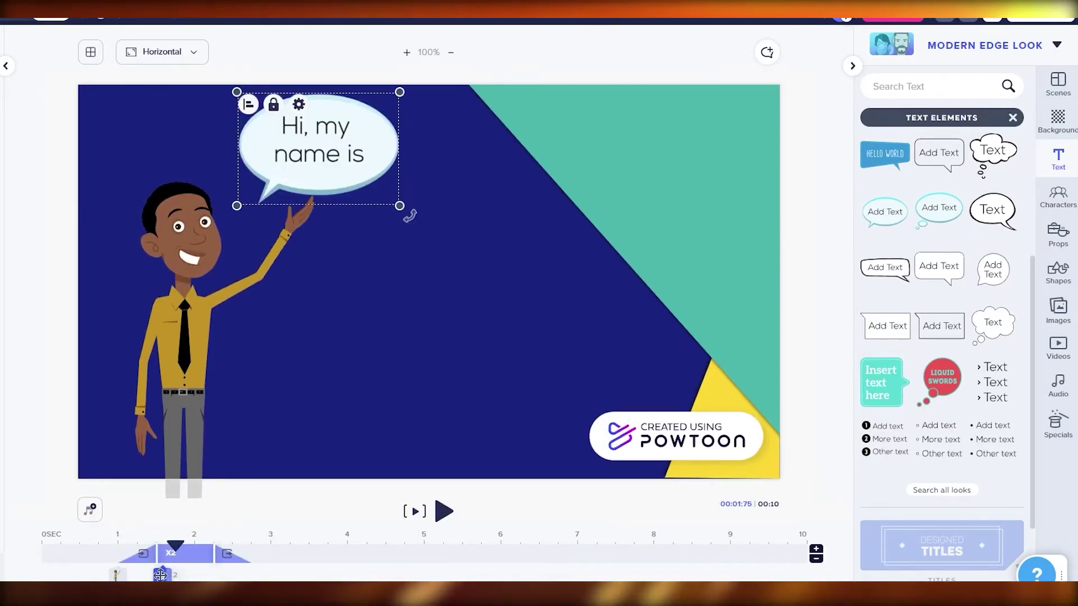
Add a smaller second oval speech bubble at 2.75 seconds above the character's hand, containing the character's first name
drag(126, 542, 252, 542)
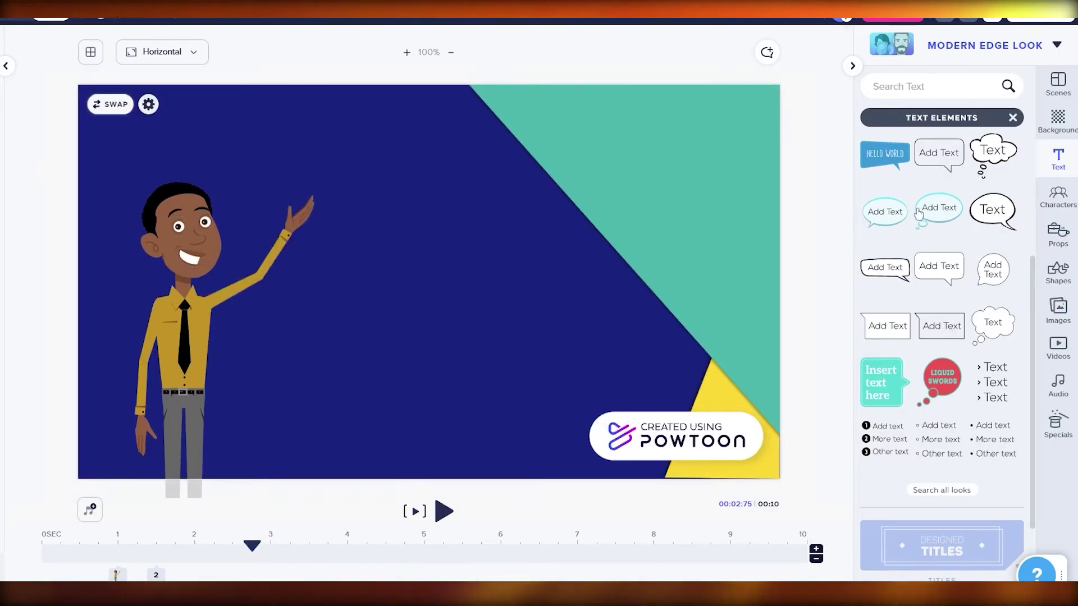
click(895, 216)
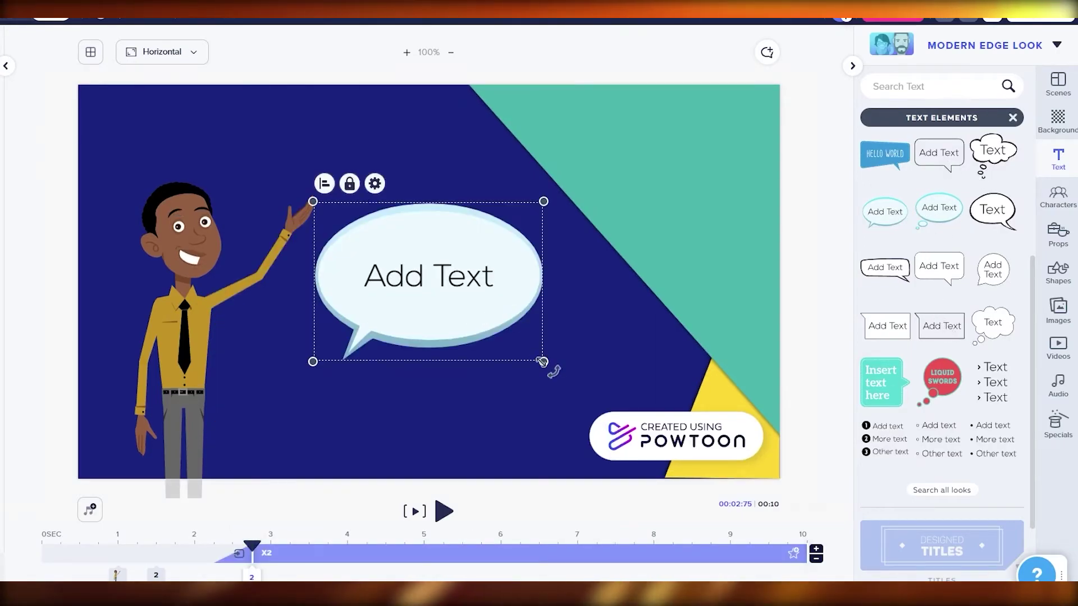
drag(542, 362, 467, 305)
drag(426, 265, 327, 164)
double_click(288, 152)
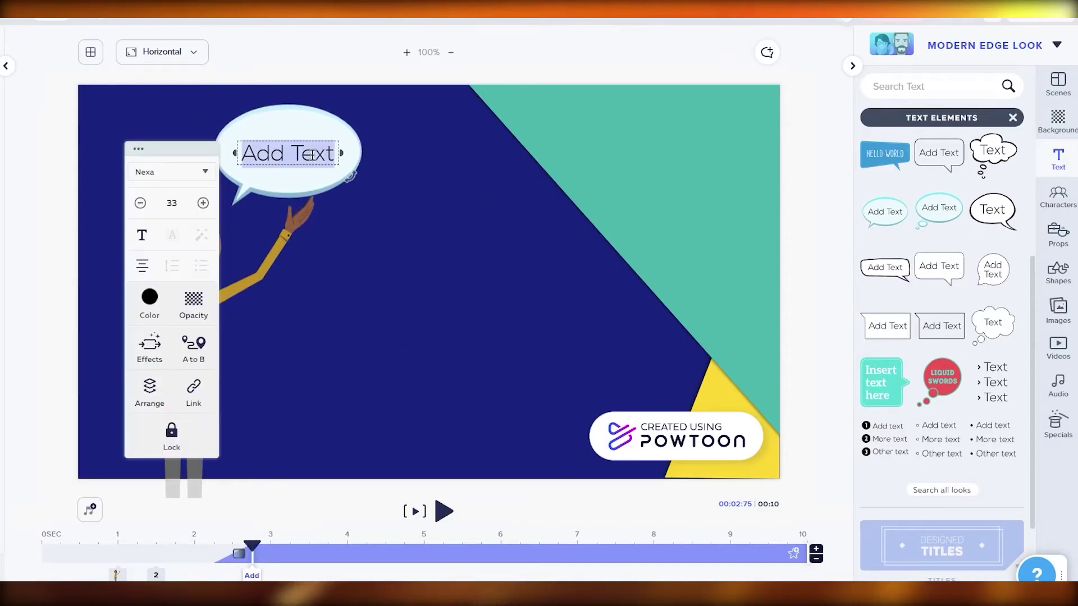
text(Jared)
Shorten the second bubble's duration with its start at about 3.25 seconds, and preview the slide's timing
click(254, 573)
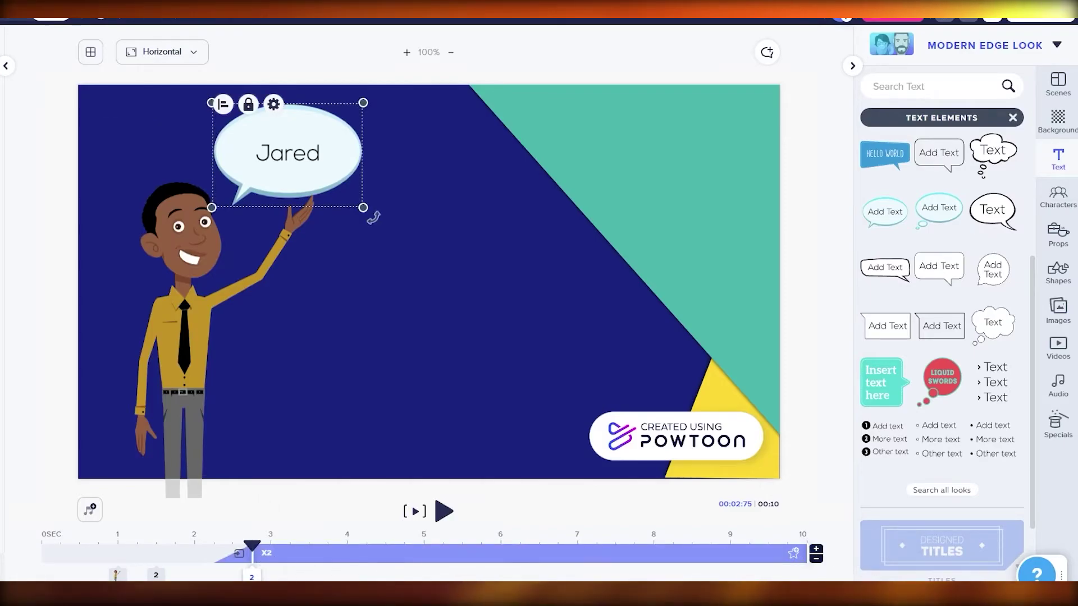
drag(374, 555, 355, 555)
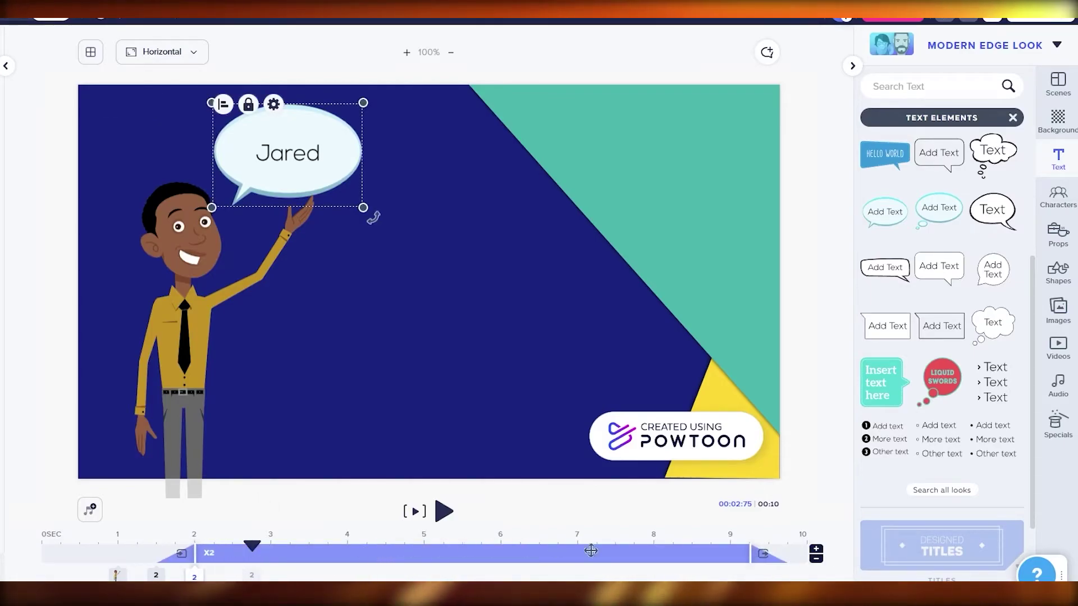
drag(750, 554, 191, 534)
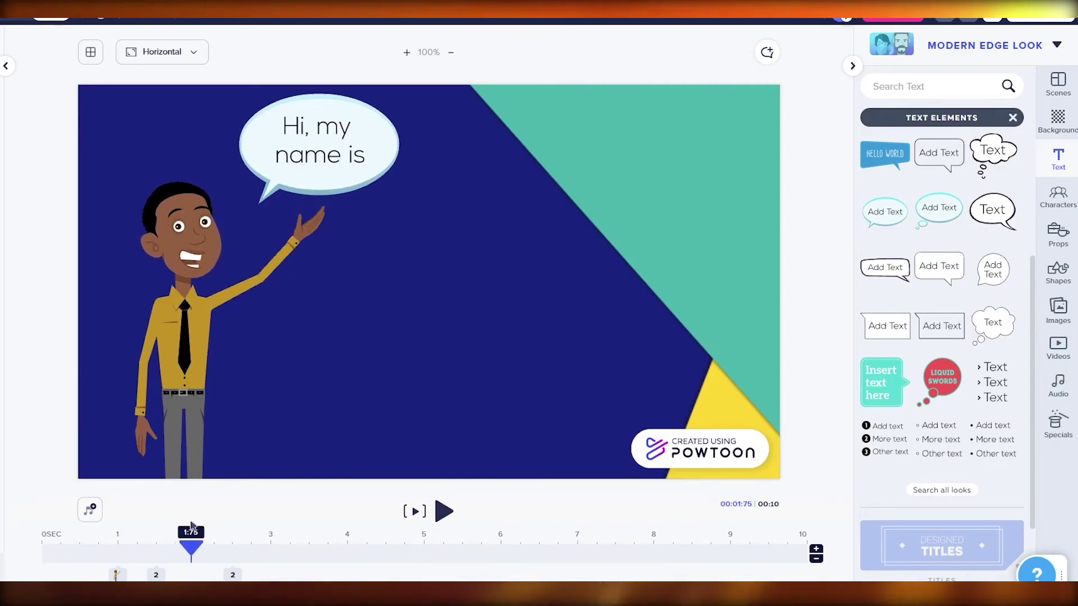
click(244, 575)
drag(209, 536, 249, 529)
mouse_move(252, 575)
mouse_down()
mouse_move(287, 573)
mouse_move(260, 545)
mouse_move(212, 545)
mouse_move(287, 545)
mouse_move(110, 539)
mouse_up()
click(444, 511)
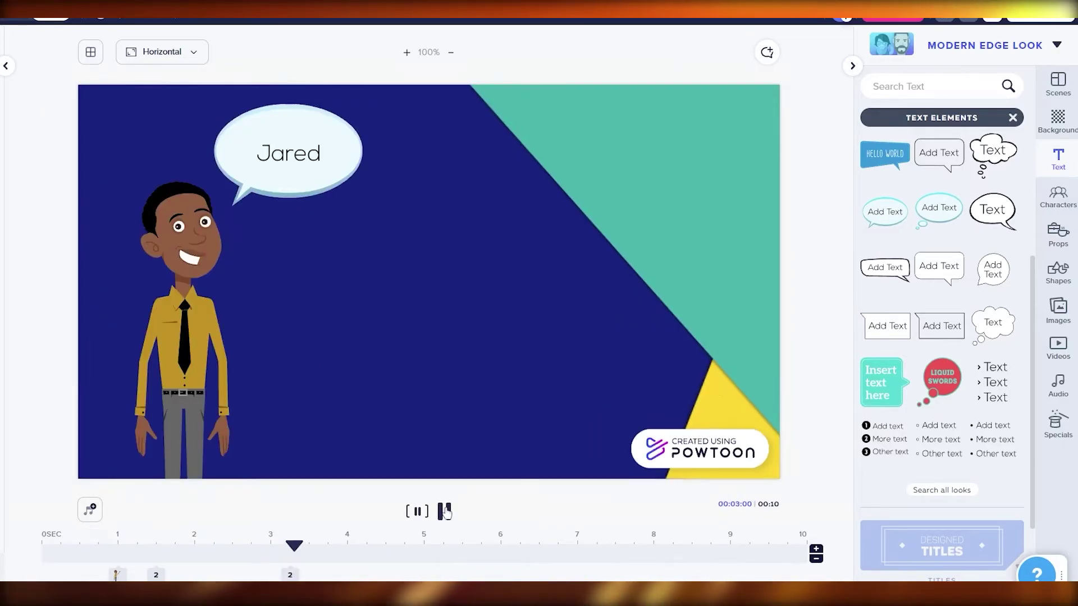
click(443, 510)
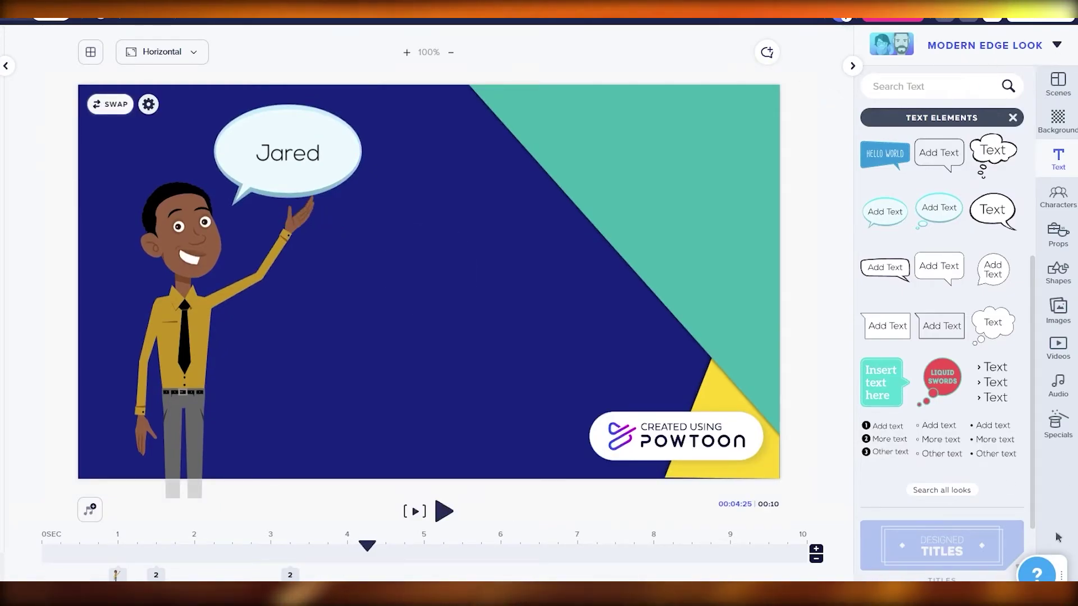
Browse the Free Music audio collection and listen to the Say Hello To New App and Slash Bam Boo tracks
click(1057, 424)
click(1058, 385)
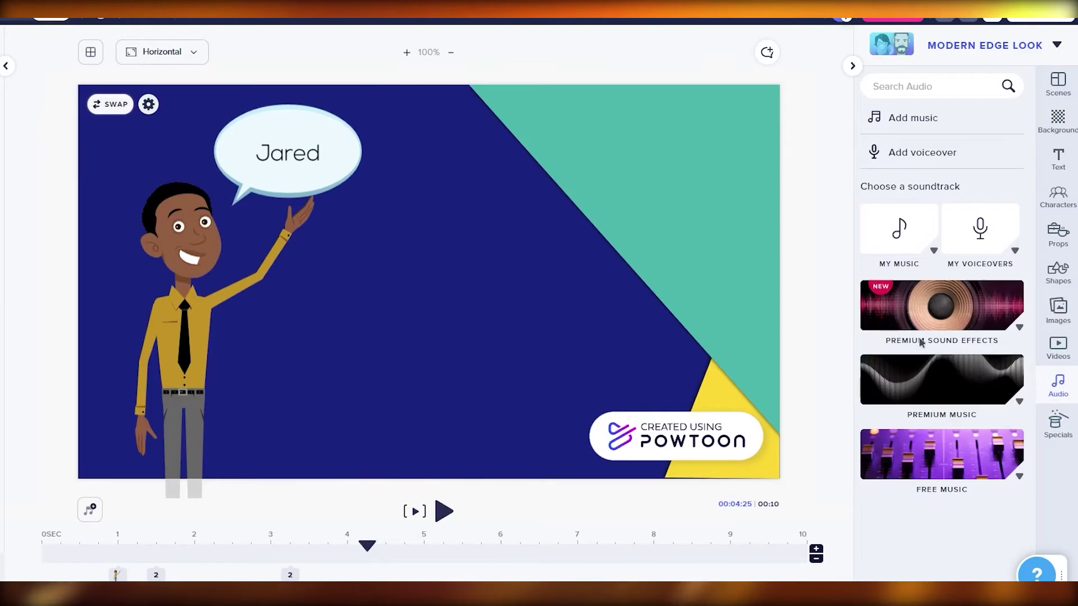
click(952, 471)
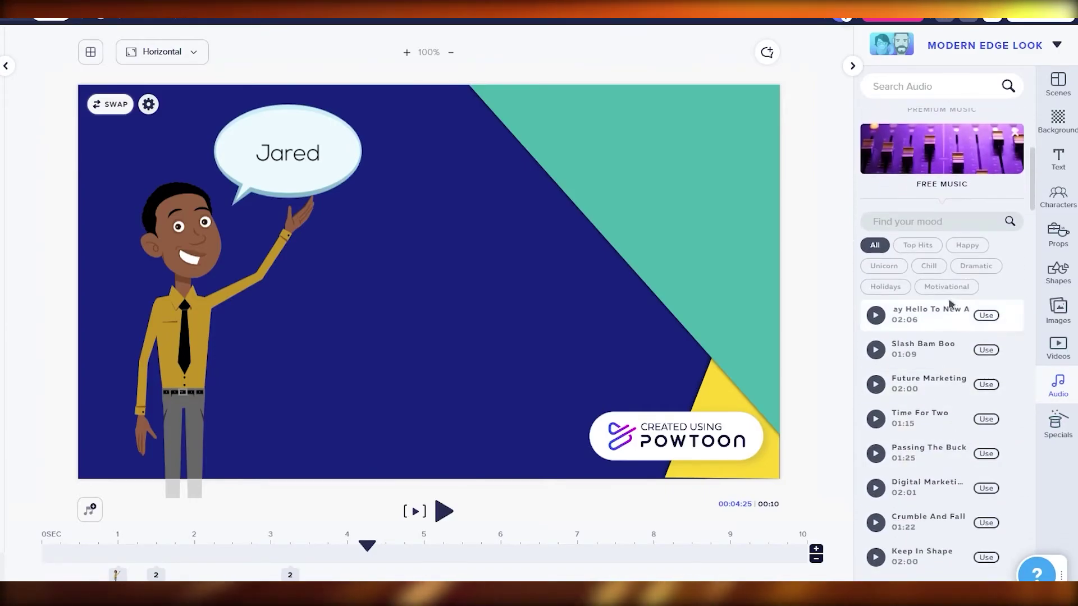
click(876, 316)
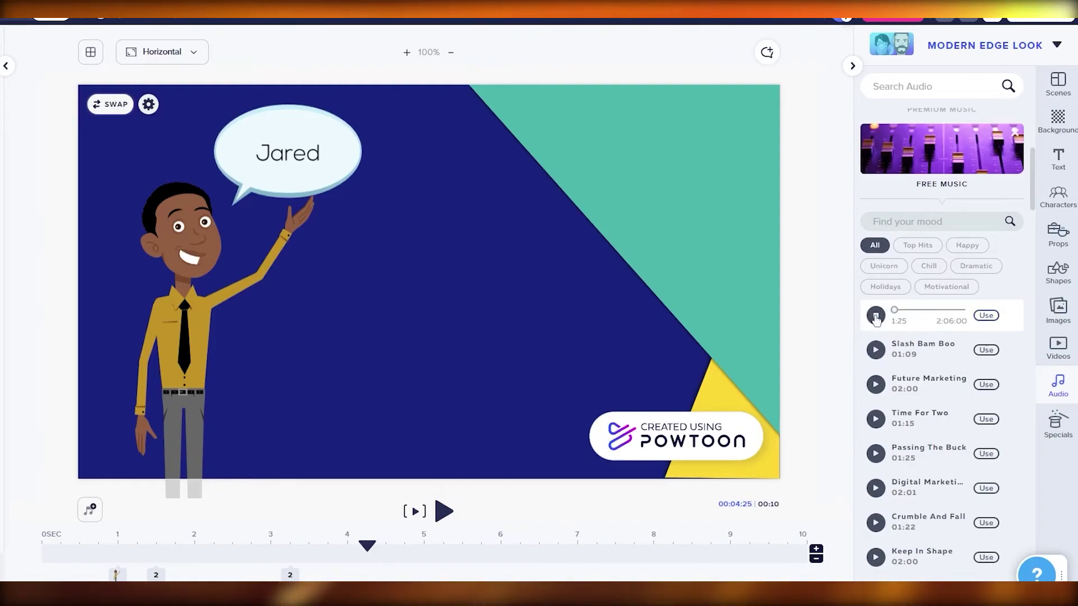
click(876, 316)
click(874, 350)
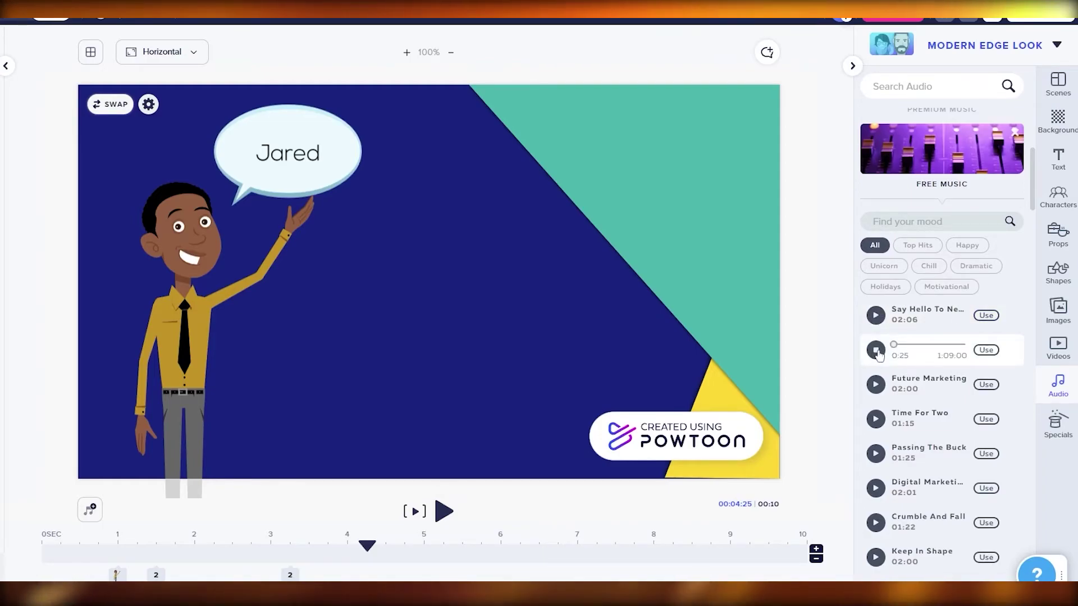
click(876, 350)
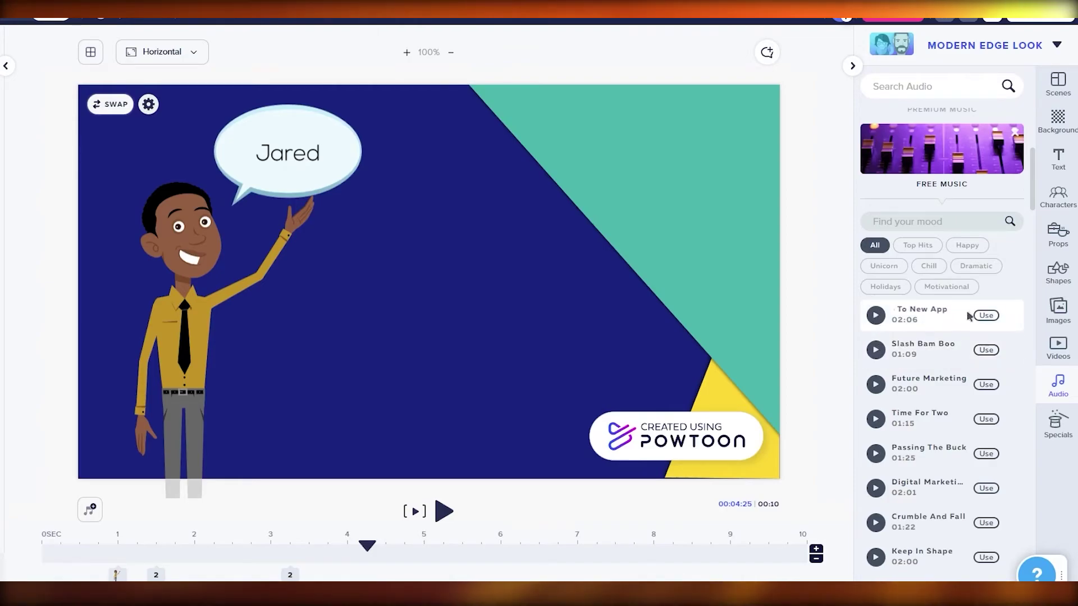
Add Say Hello To New App as the soundtrack for the entire video and play the slide from near its start
click(984, 315)
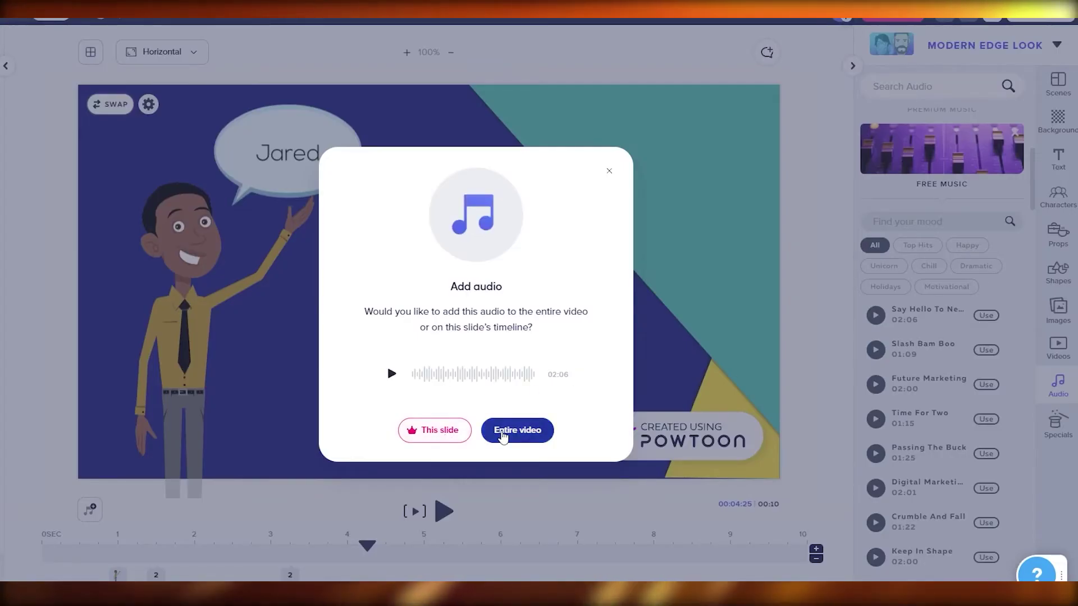
click(505, 434)
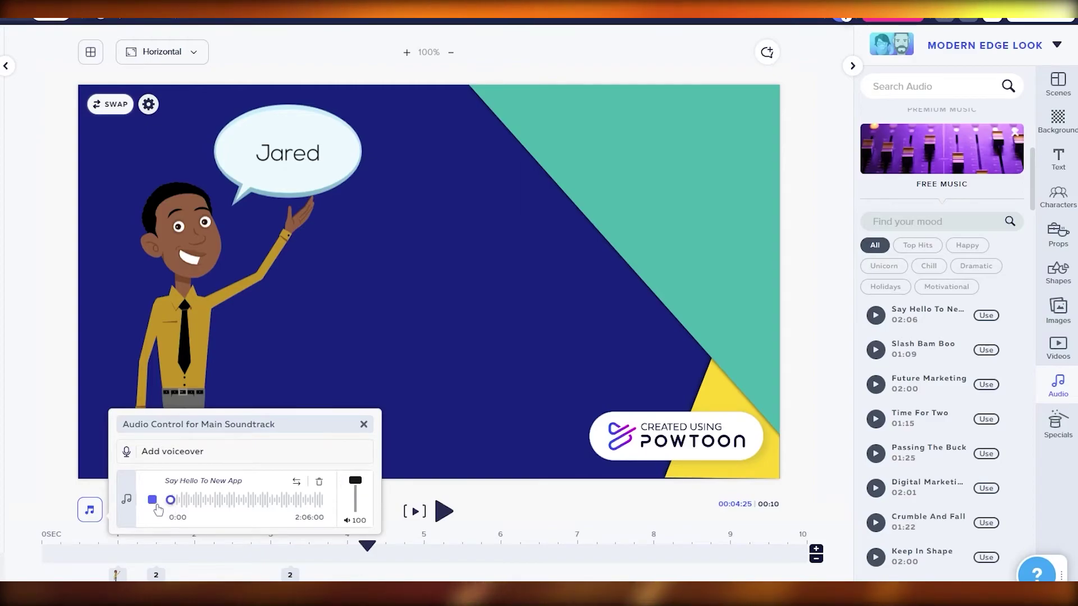
click(443, 511)
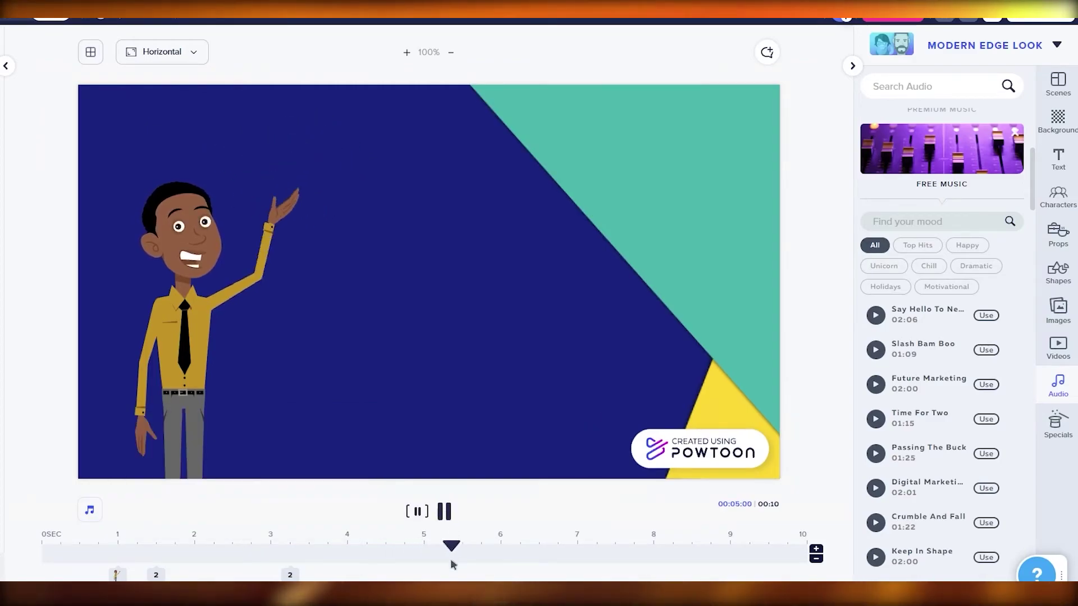
drag(461, 545, 60, 544)
click(437, 515)
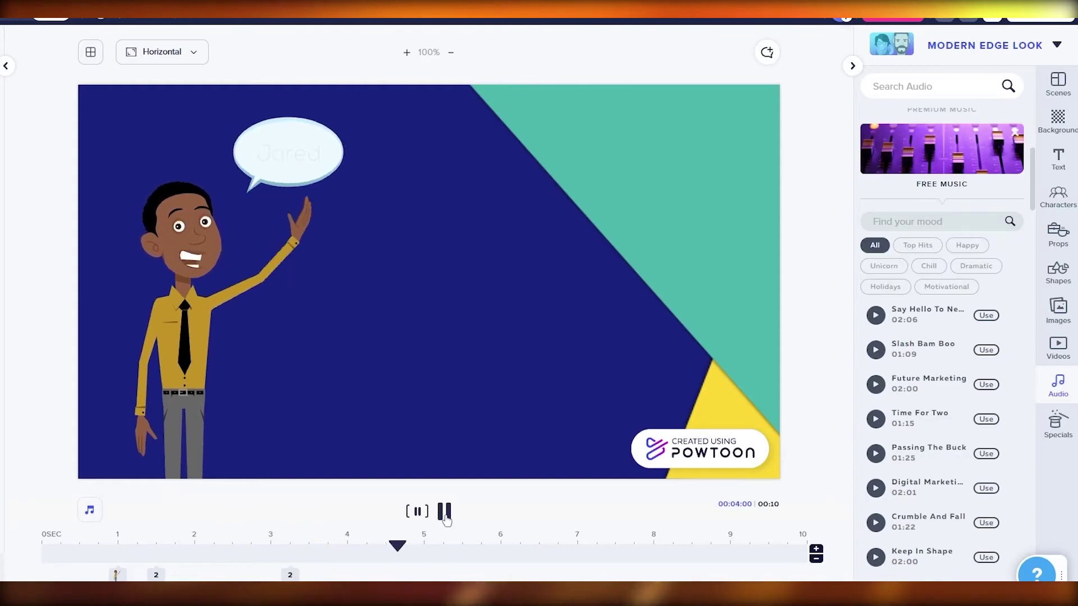
Pause the slide preview and open the character library
click(444, 512)
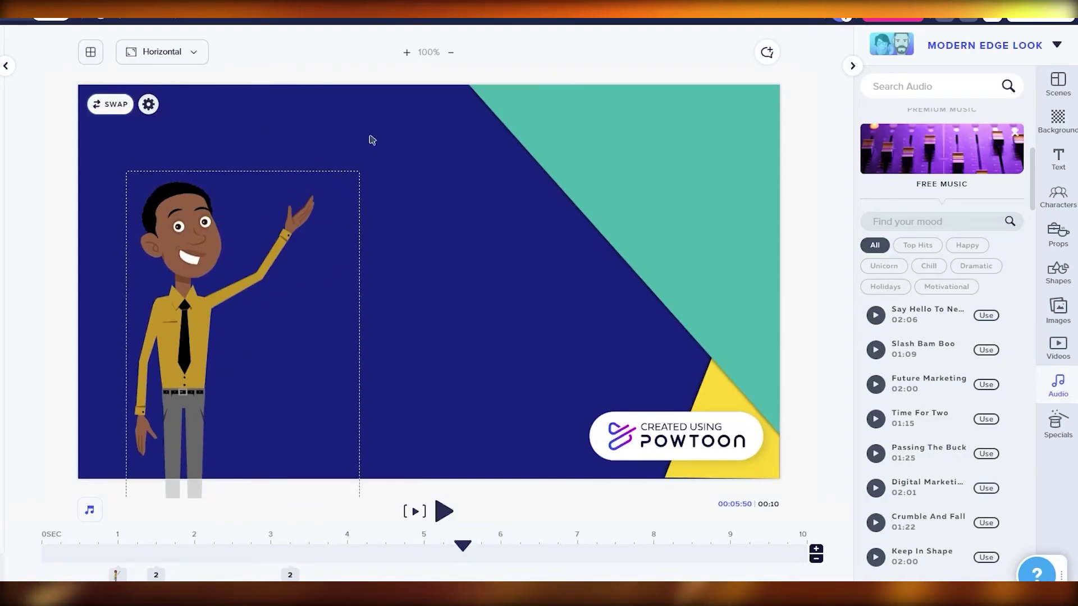
click(1068, 229)
click(1060, 191)
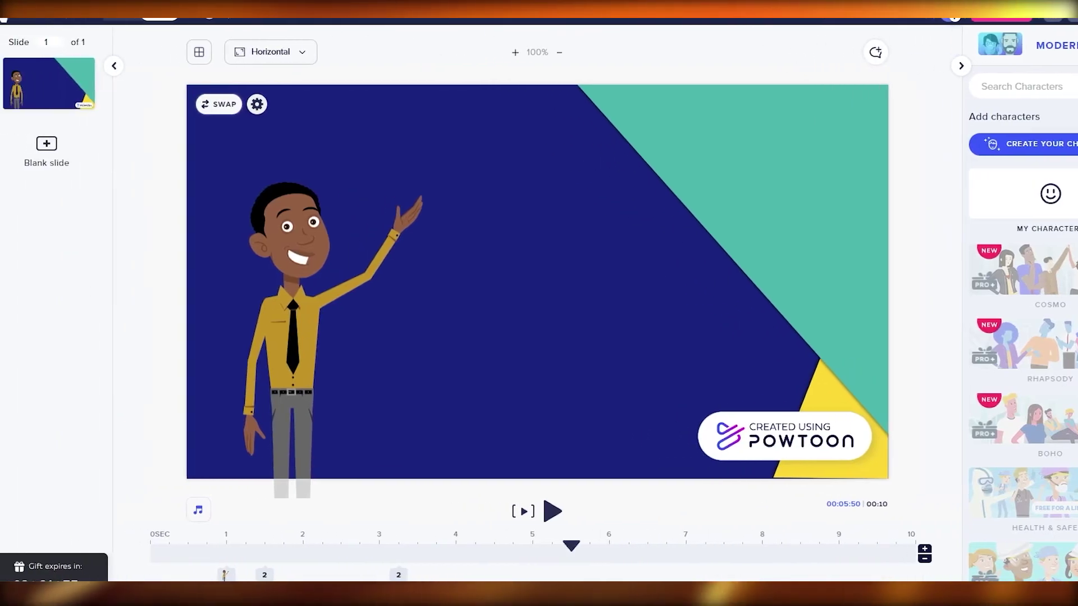
Leave the editor for the dashboard home and look over the annual offers in Pricing & Plans
click(18, 19)
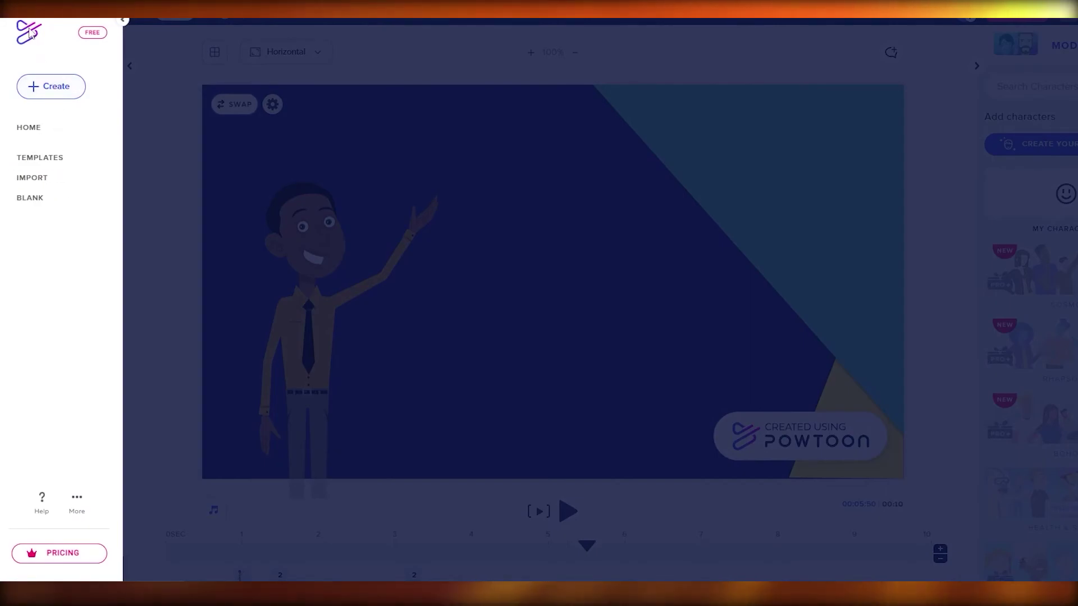
click(42, 133)
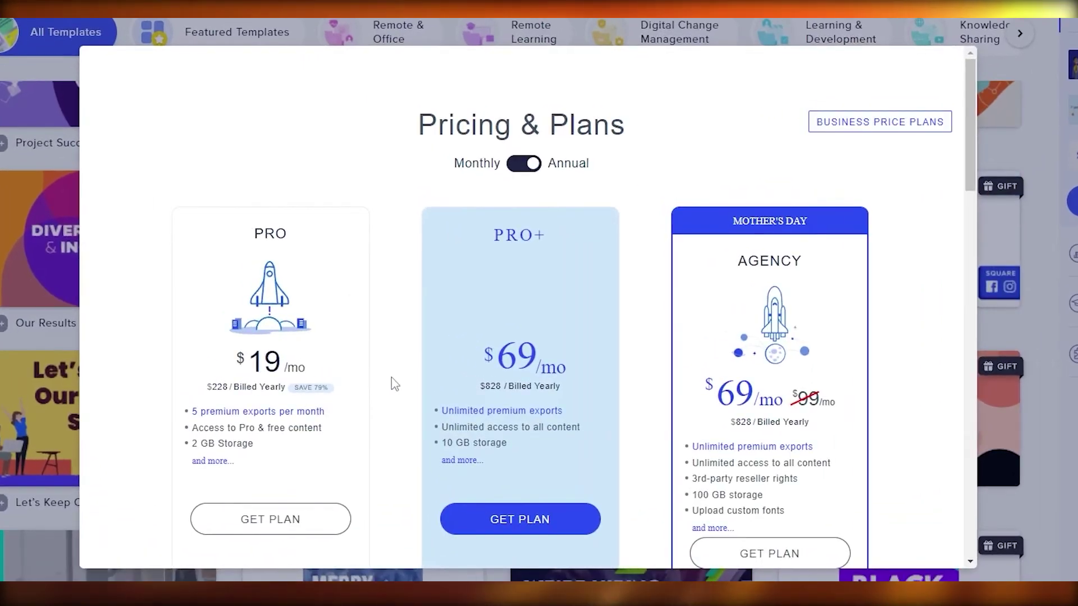
scroll(367, 300, down, 4)
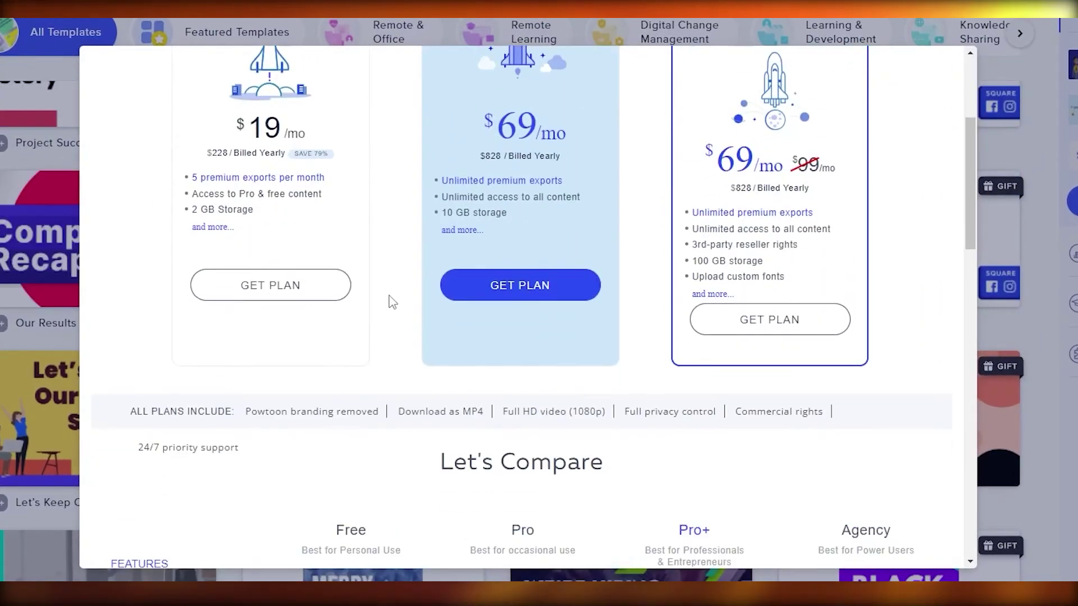
scroll(355, 311, up, 3)
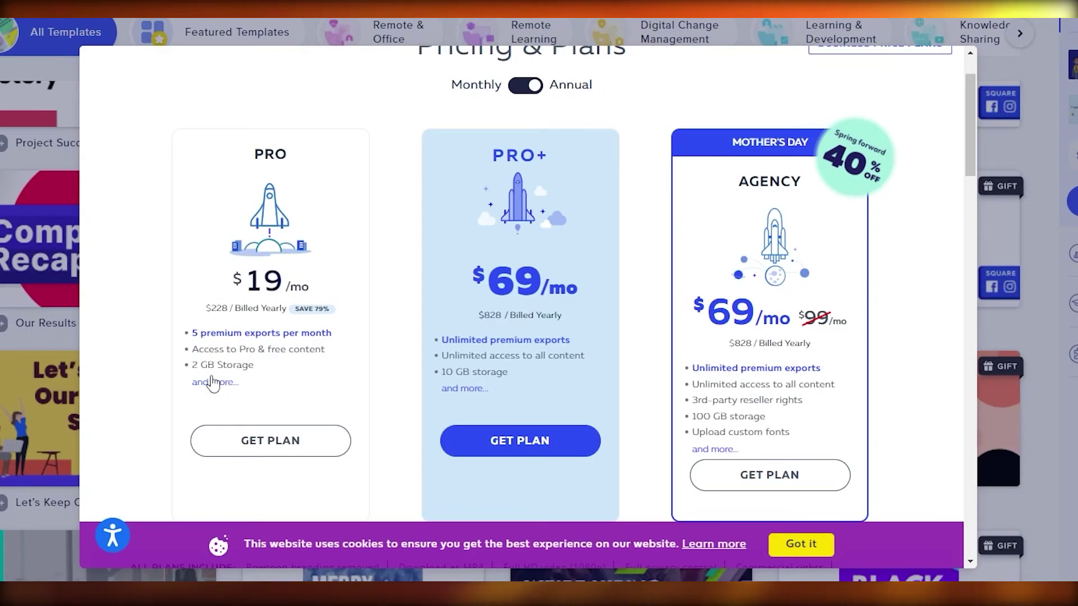
Read through the plan comparison table, including the explanations of Privacy Control and Download as MP4
scroll(212, 384, down, 15)
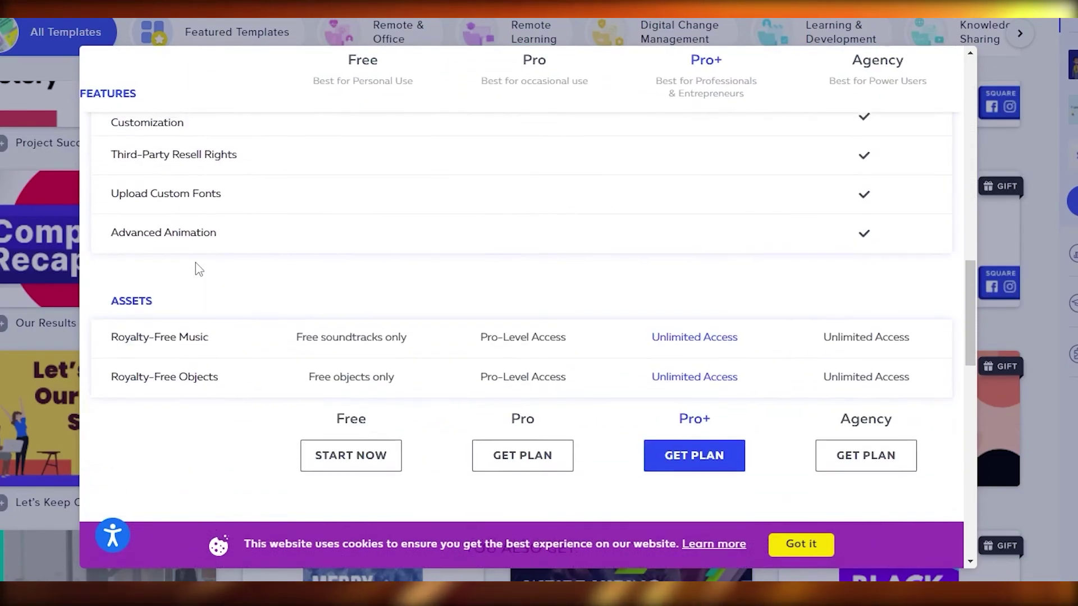
scroll(197, 272, up, 12)
scroll(371, 303, down, 3)
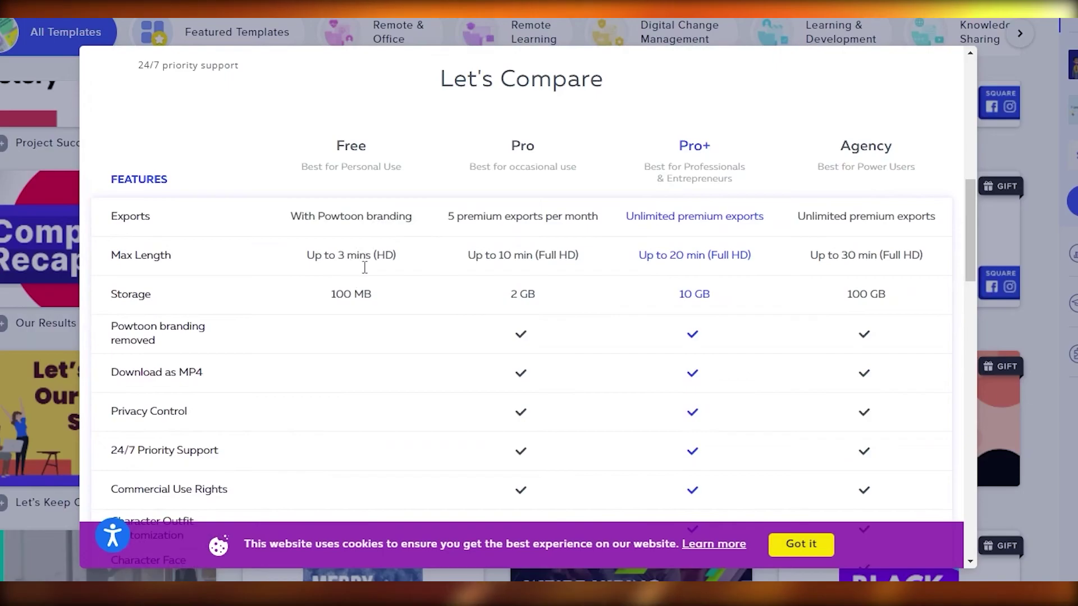
scroll(538, 286, down, 4)
mouse_move(134, 185)
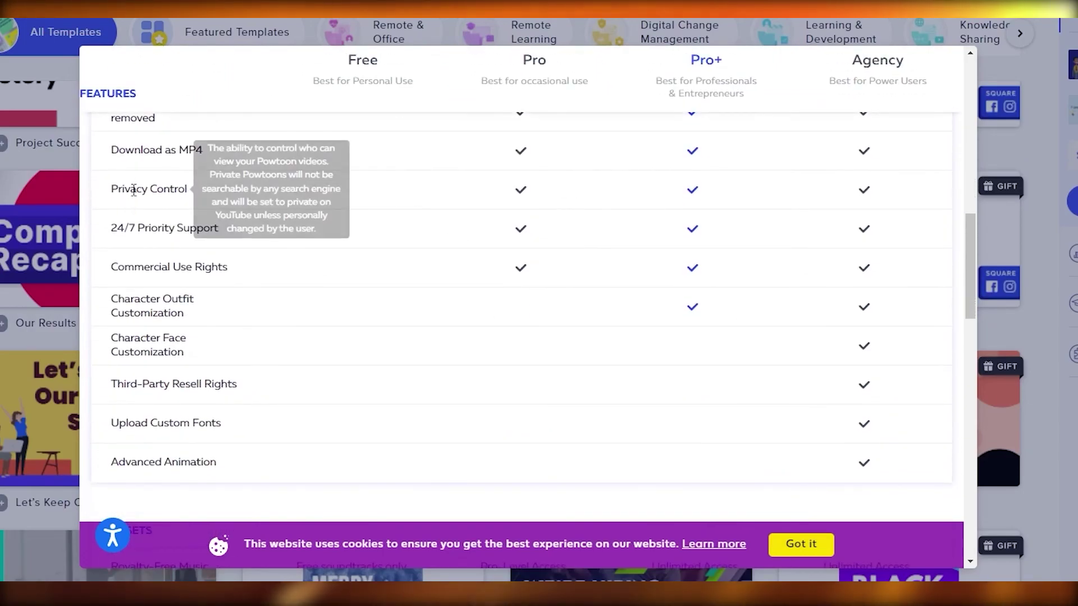
mouse_move(176, 148)
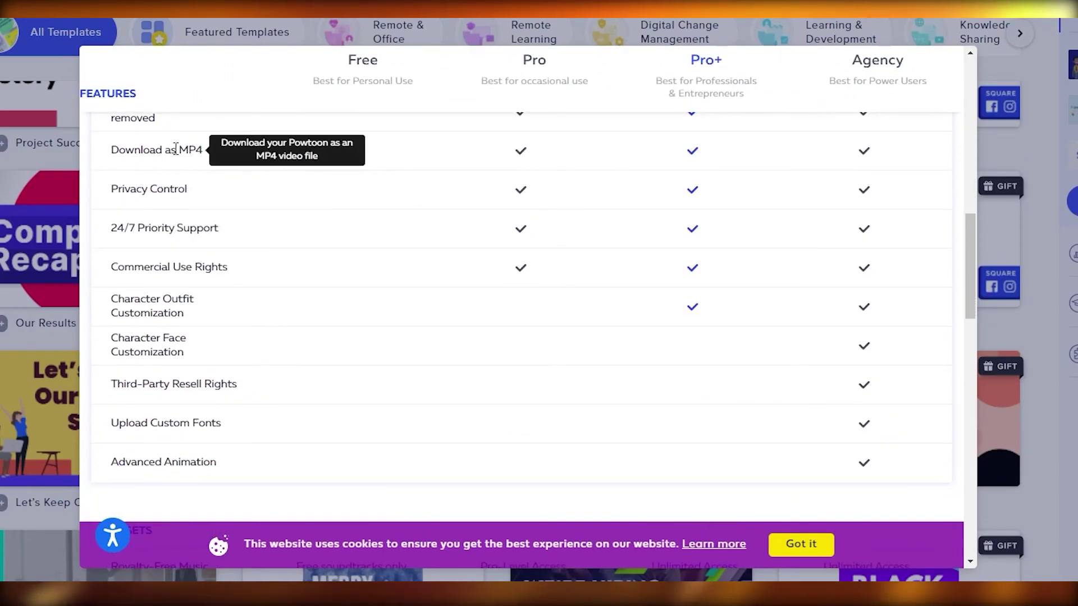
Compare the Free, Pro, Pro+ and Agency plans on maximum video length, commercial use rights and character customization
scroll(543, 316, up, 1)
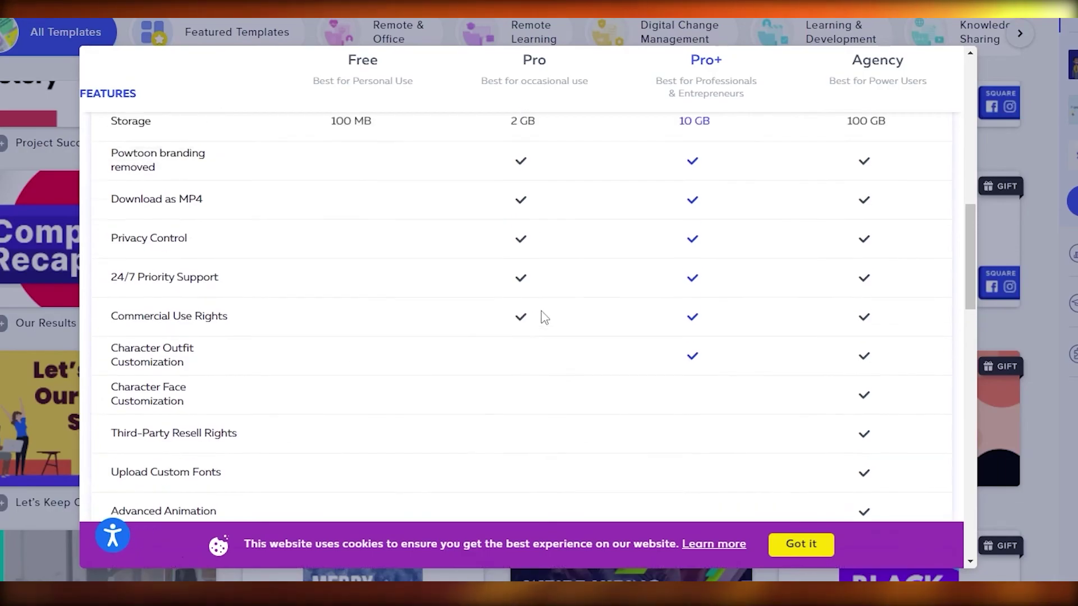
scroll(543, 315, up, 5)
scroll(692, 241, down, 5)
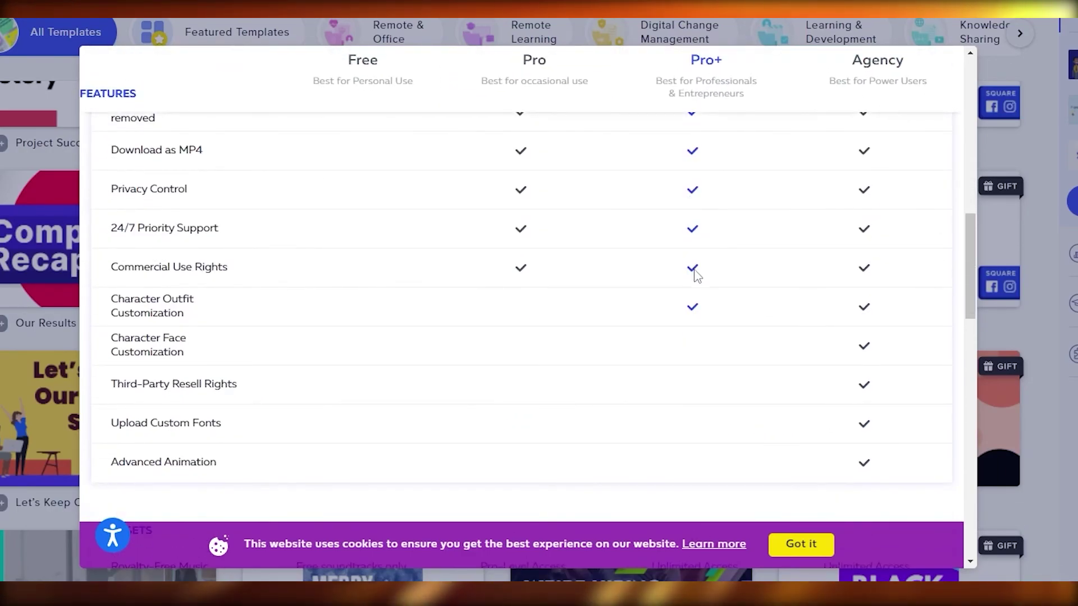
scroll(695, 274, up, 5)
scroll(741, 354, down, 1)
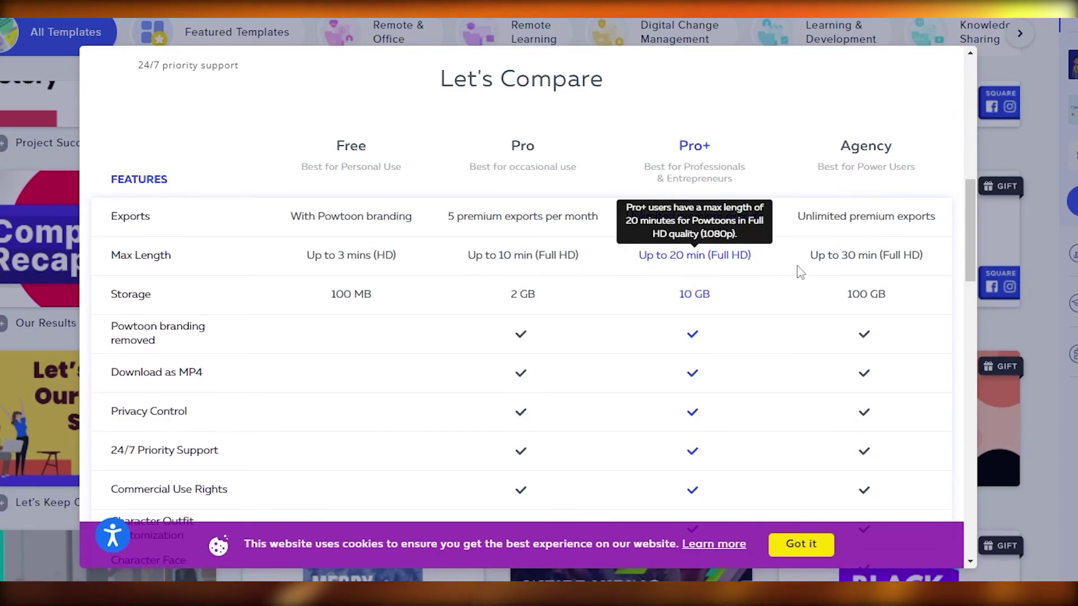
scroll(701, 390, down, 4)
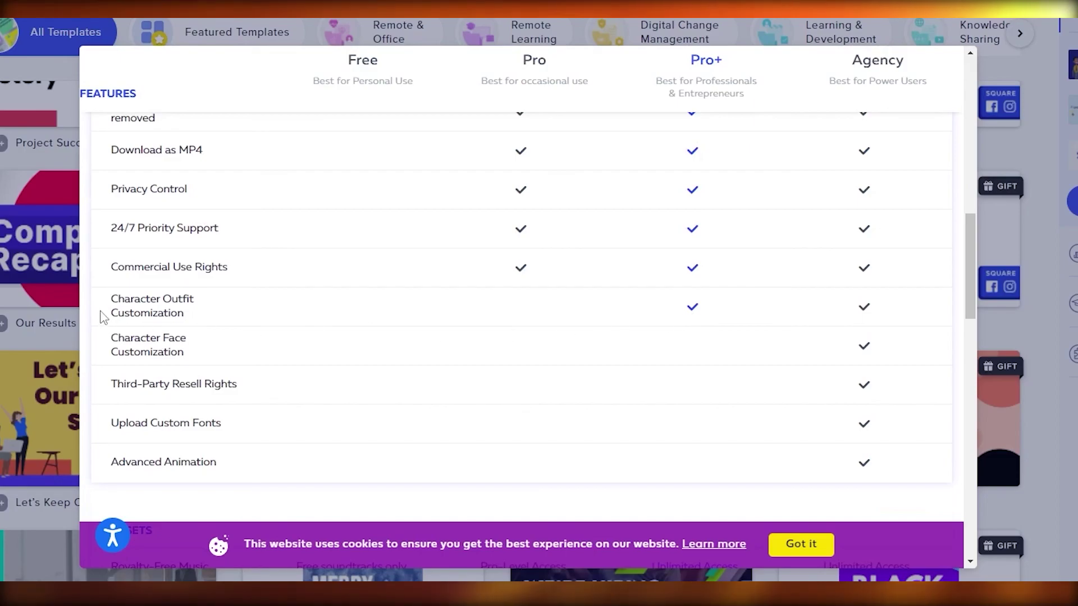
scroll(865, 252, up, 10)
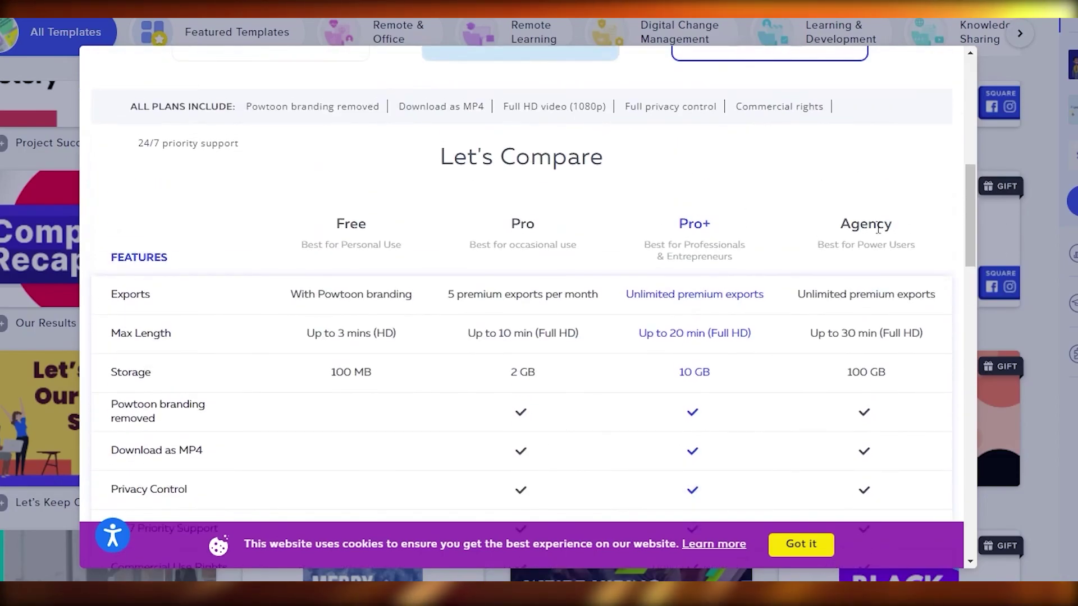
Examine the monthly and yearly prices of the Pro, Pro+ and Agency plans, and close the pricing window
scroll(842, 303, up, 5)
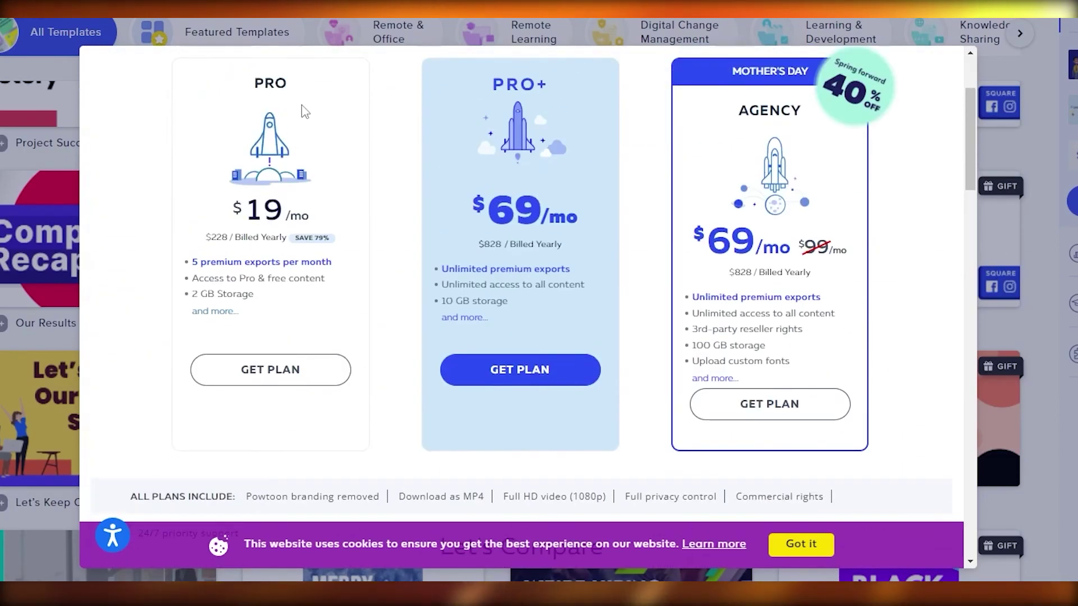
drag(278, 216, 309, 218)
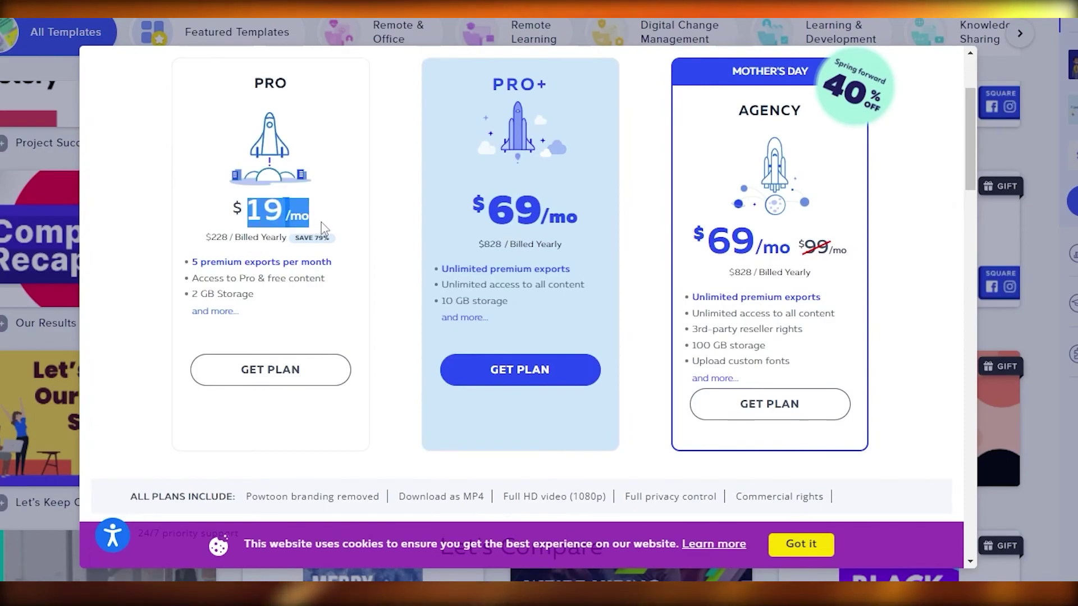
double_click(221, 238)
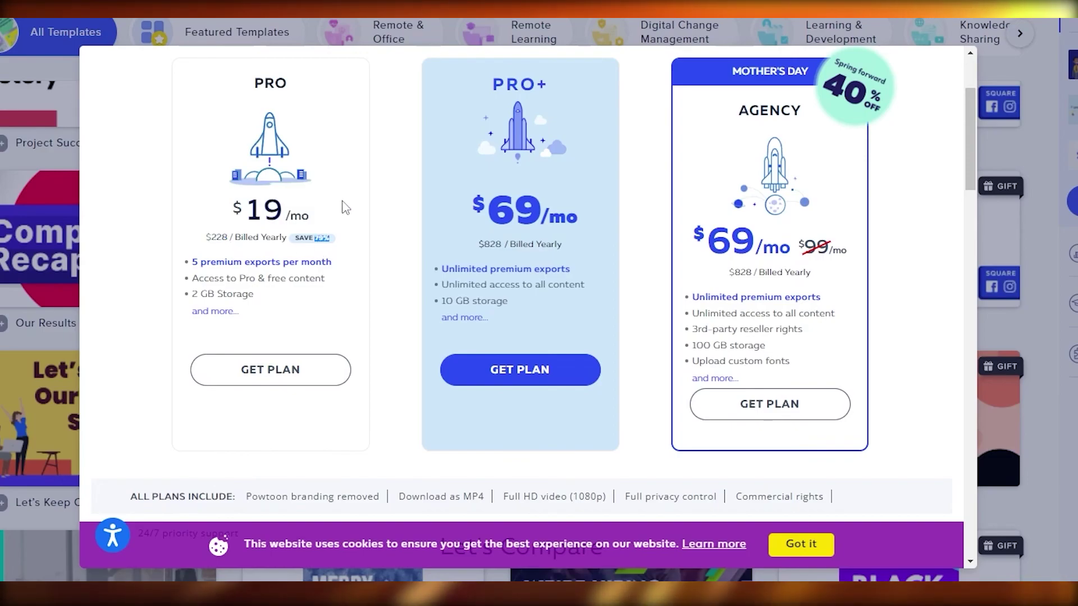
drag(493, 206, 578, 208)
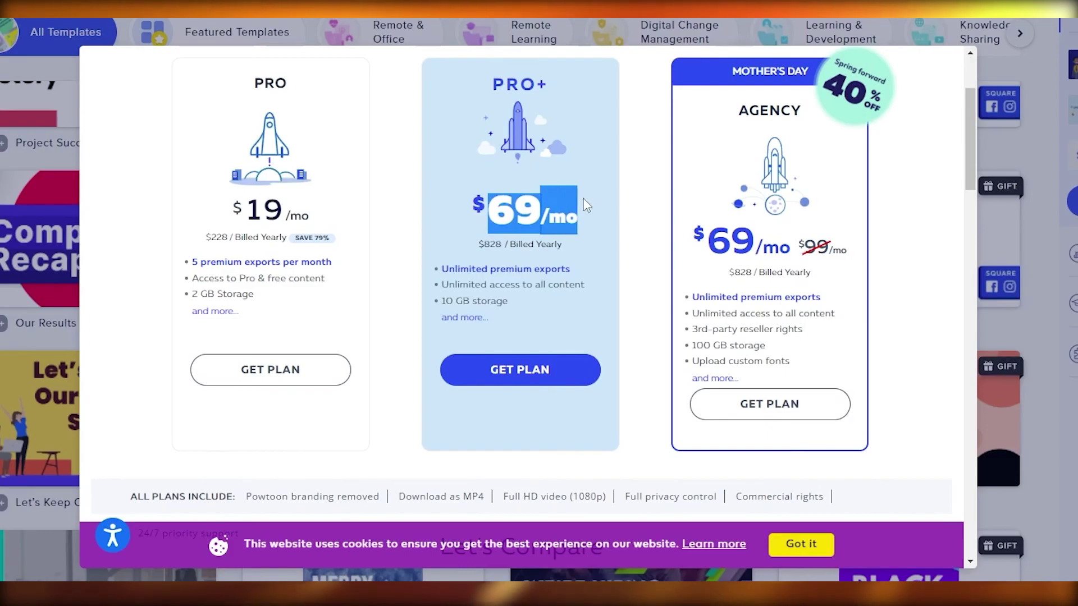
double_click(491, 244)
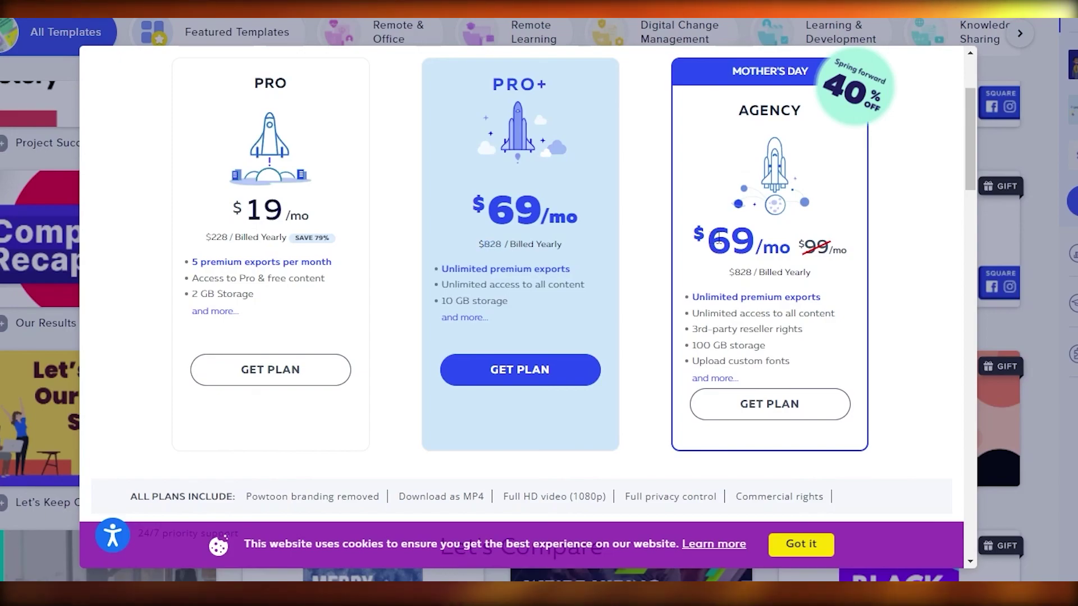
drag(802, 249, 842, 252)
drag(729, 272, 754, 279)
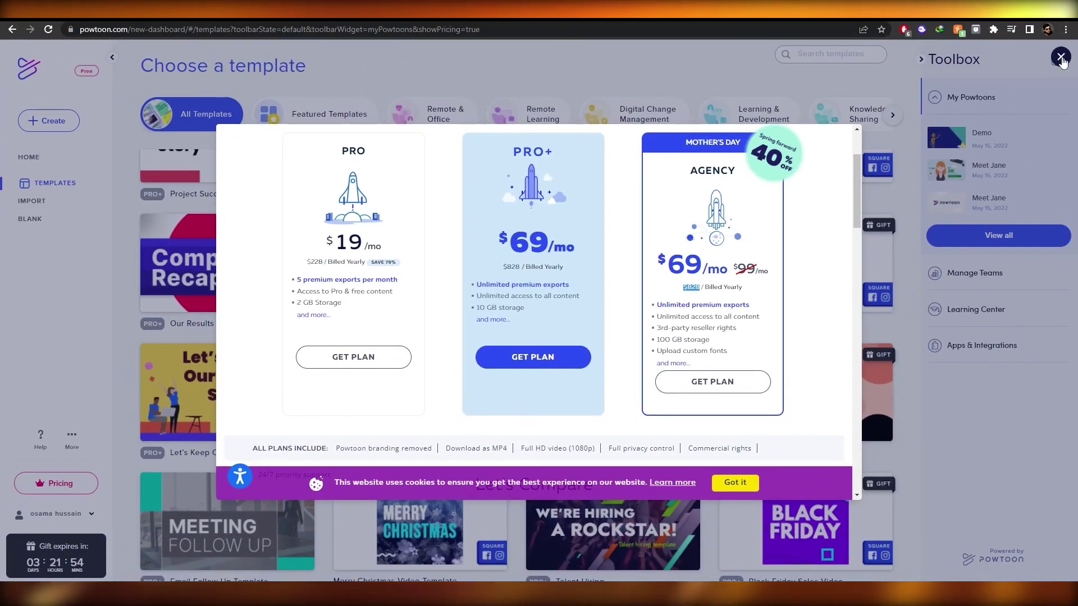
click(1060, 56)
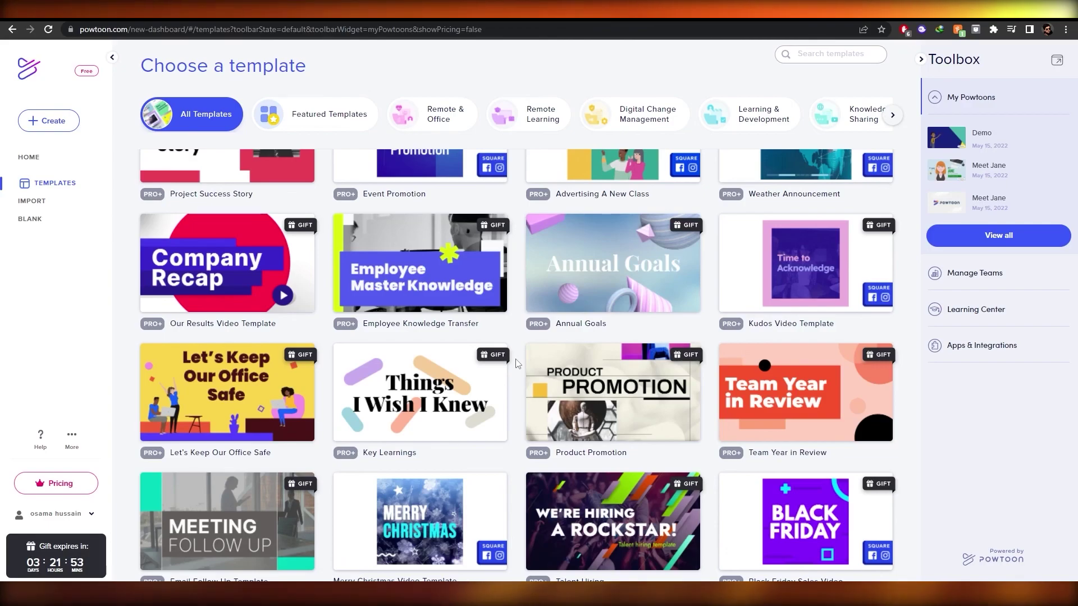